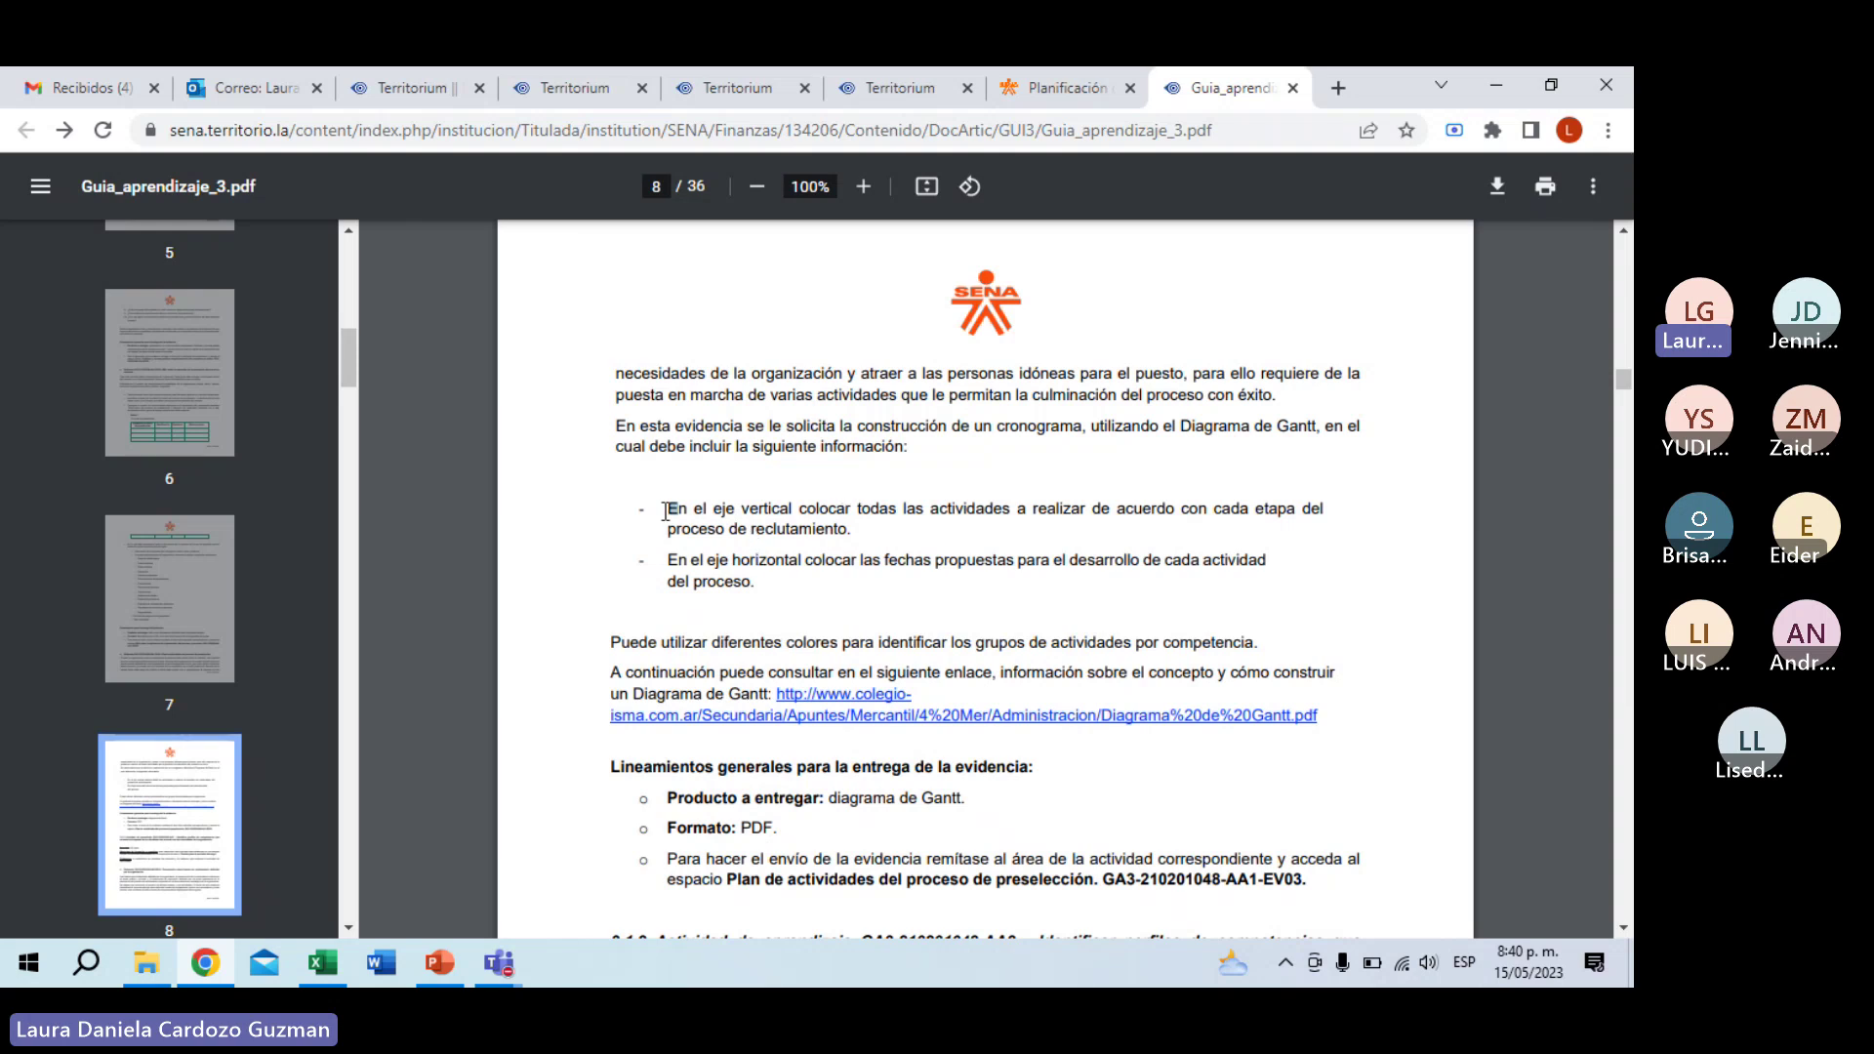
Step: Highlight the vertical-axis instruction about listing all activities in the PDF guide and switch to the blank Excel workbook
drag(666, 511, 859, 533)
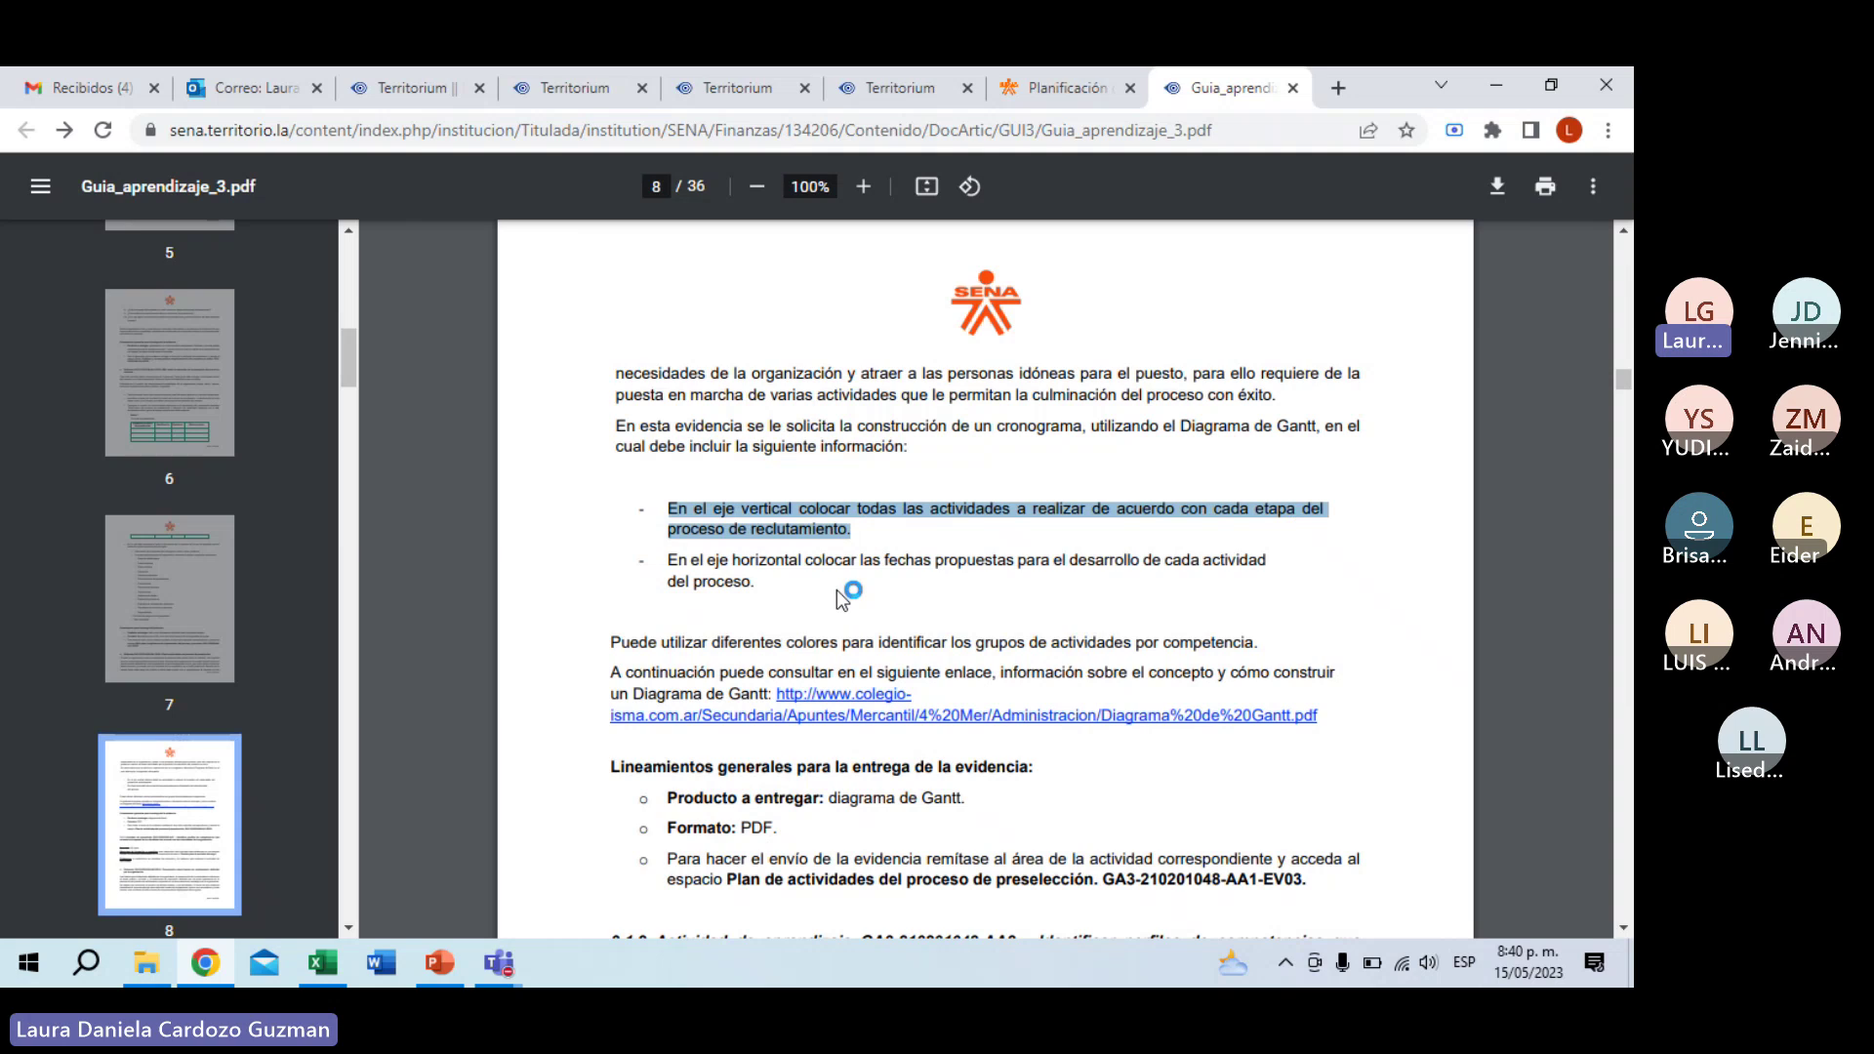
key(alt+Tab)
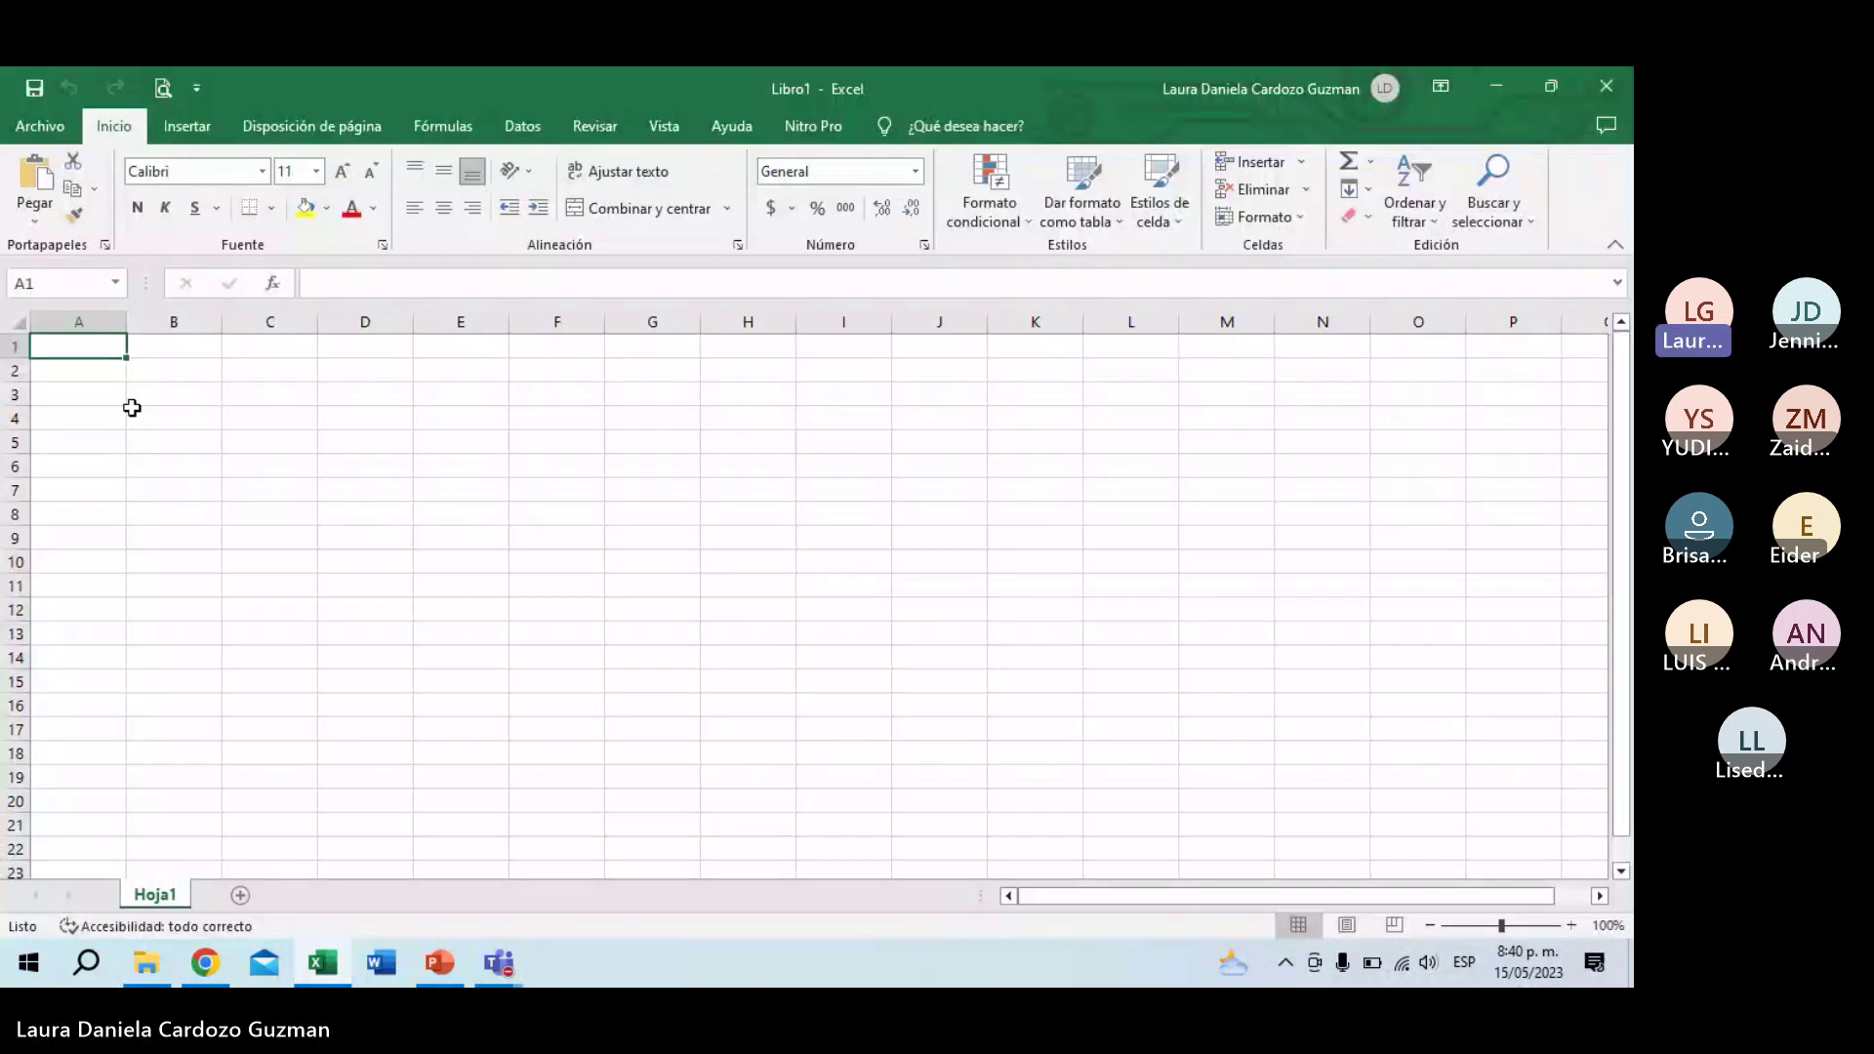
click(131, 408)
click(80, 393)
text(ac)
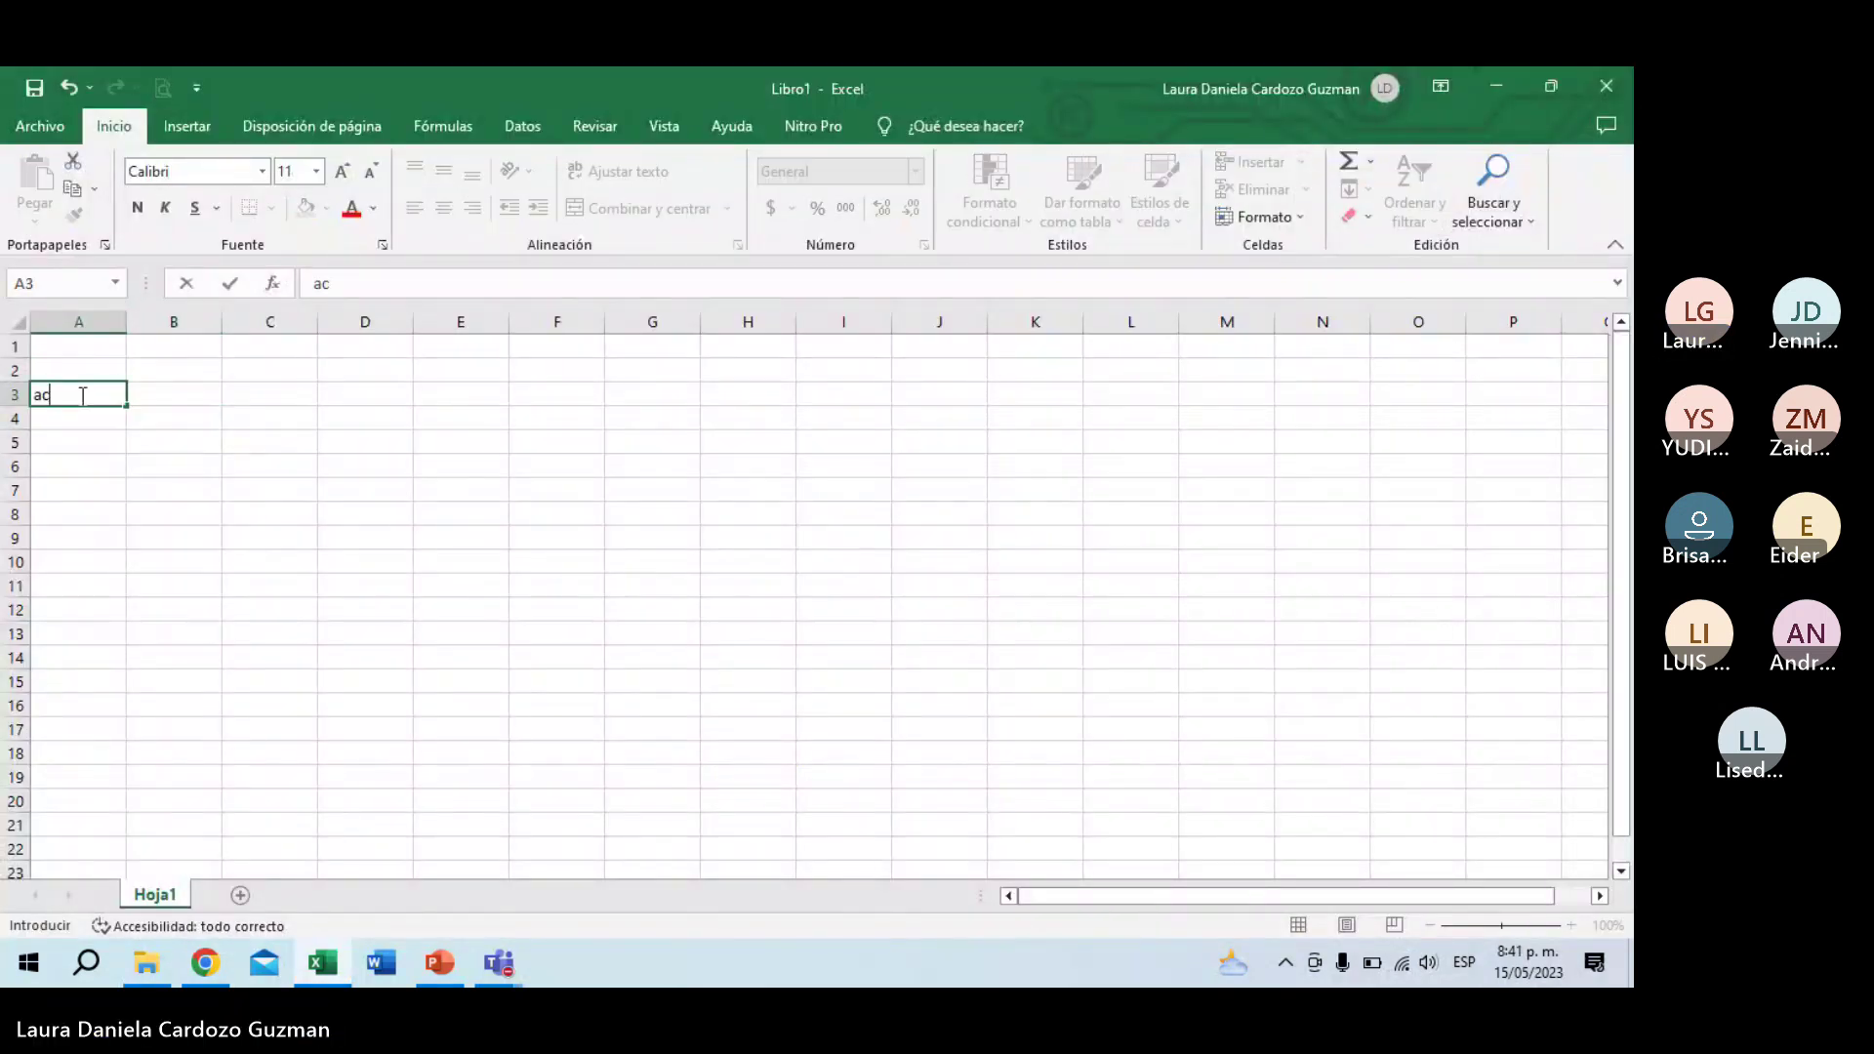
text(tividad)
key(BackSpace)
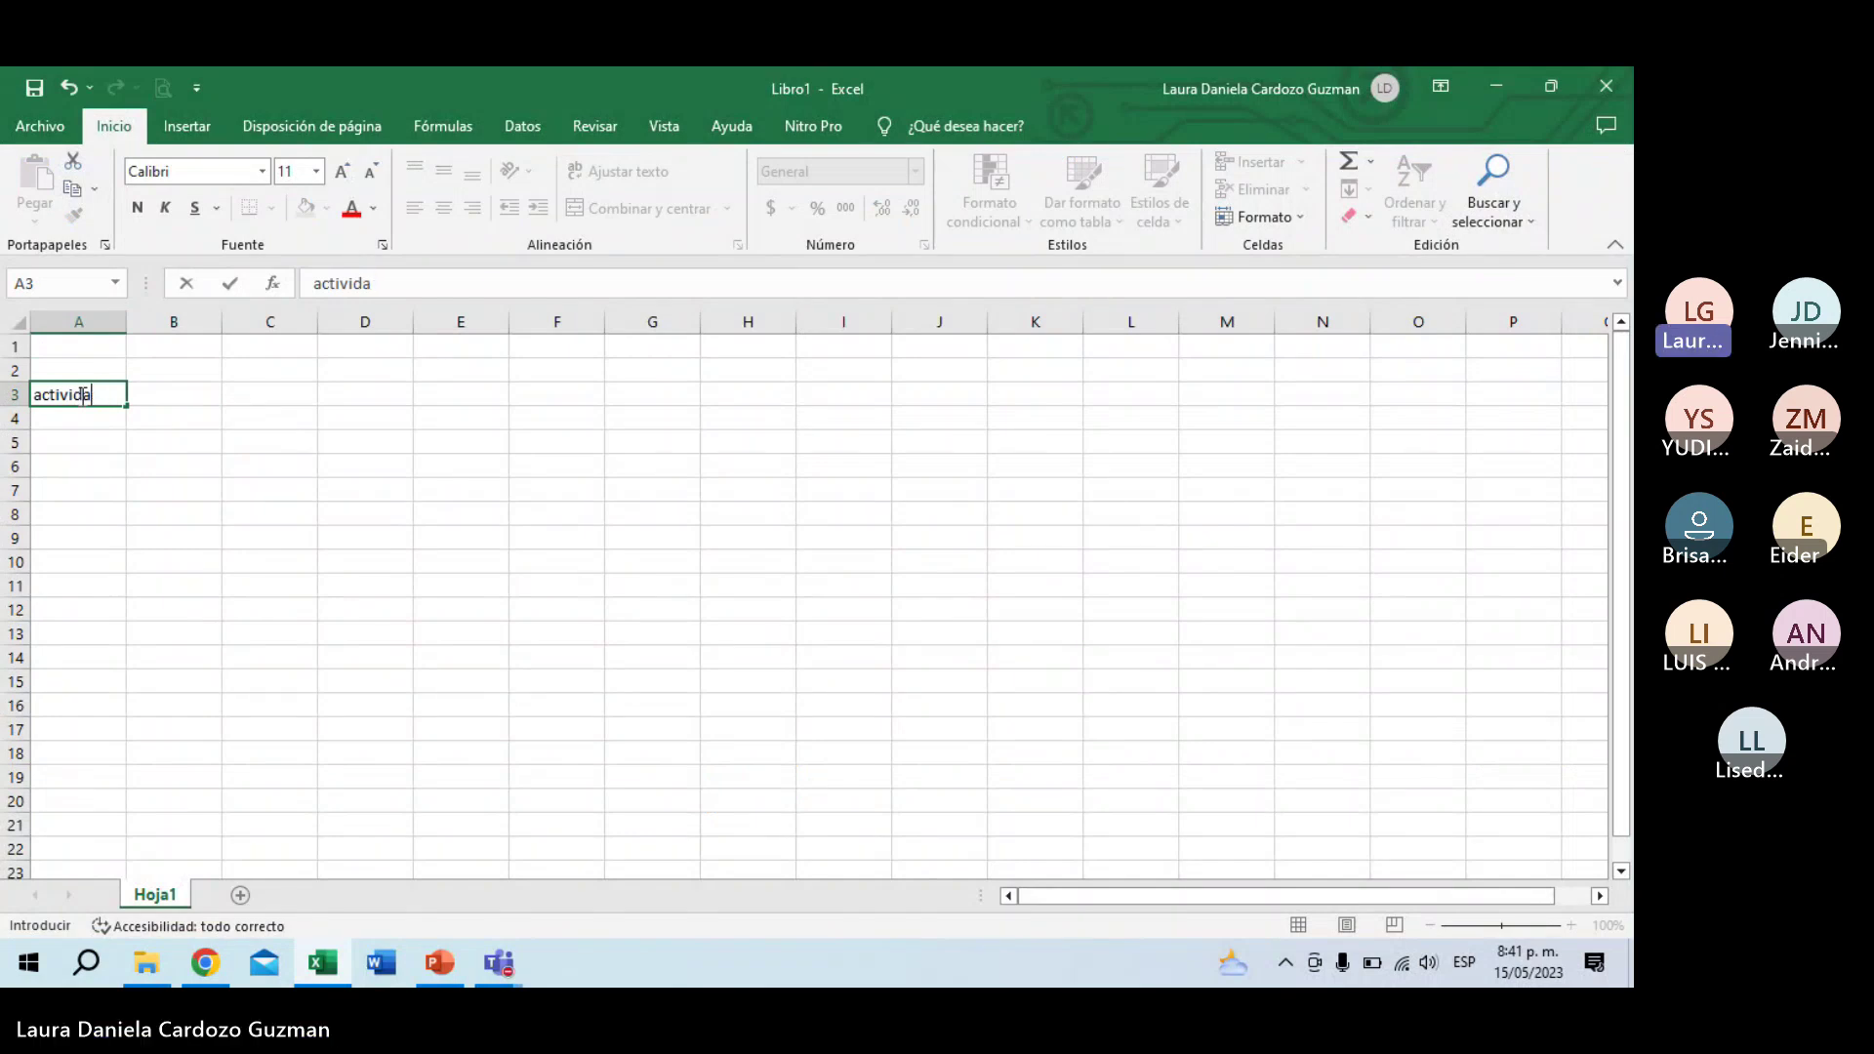
key(BackSpace)
key(BackSpace)
key(BackSpace)
key(BackSpace)
key(BackSpace)
key(BackSpace)
key(BackSpace)
key(BackSpace)
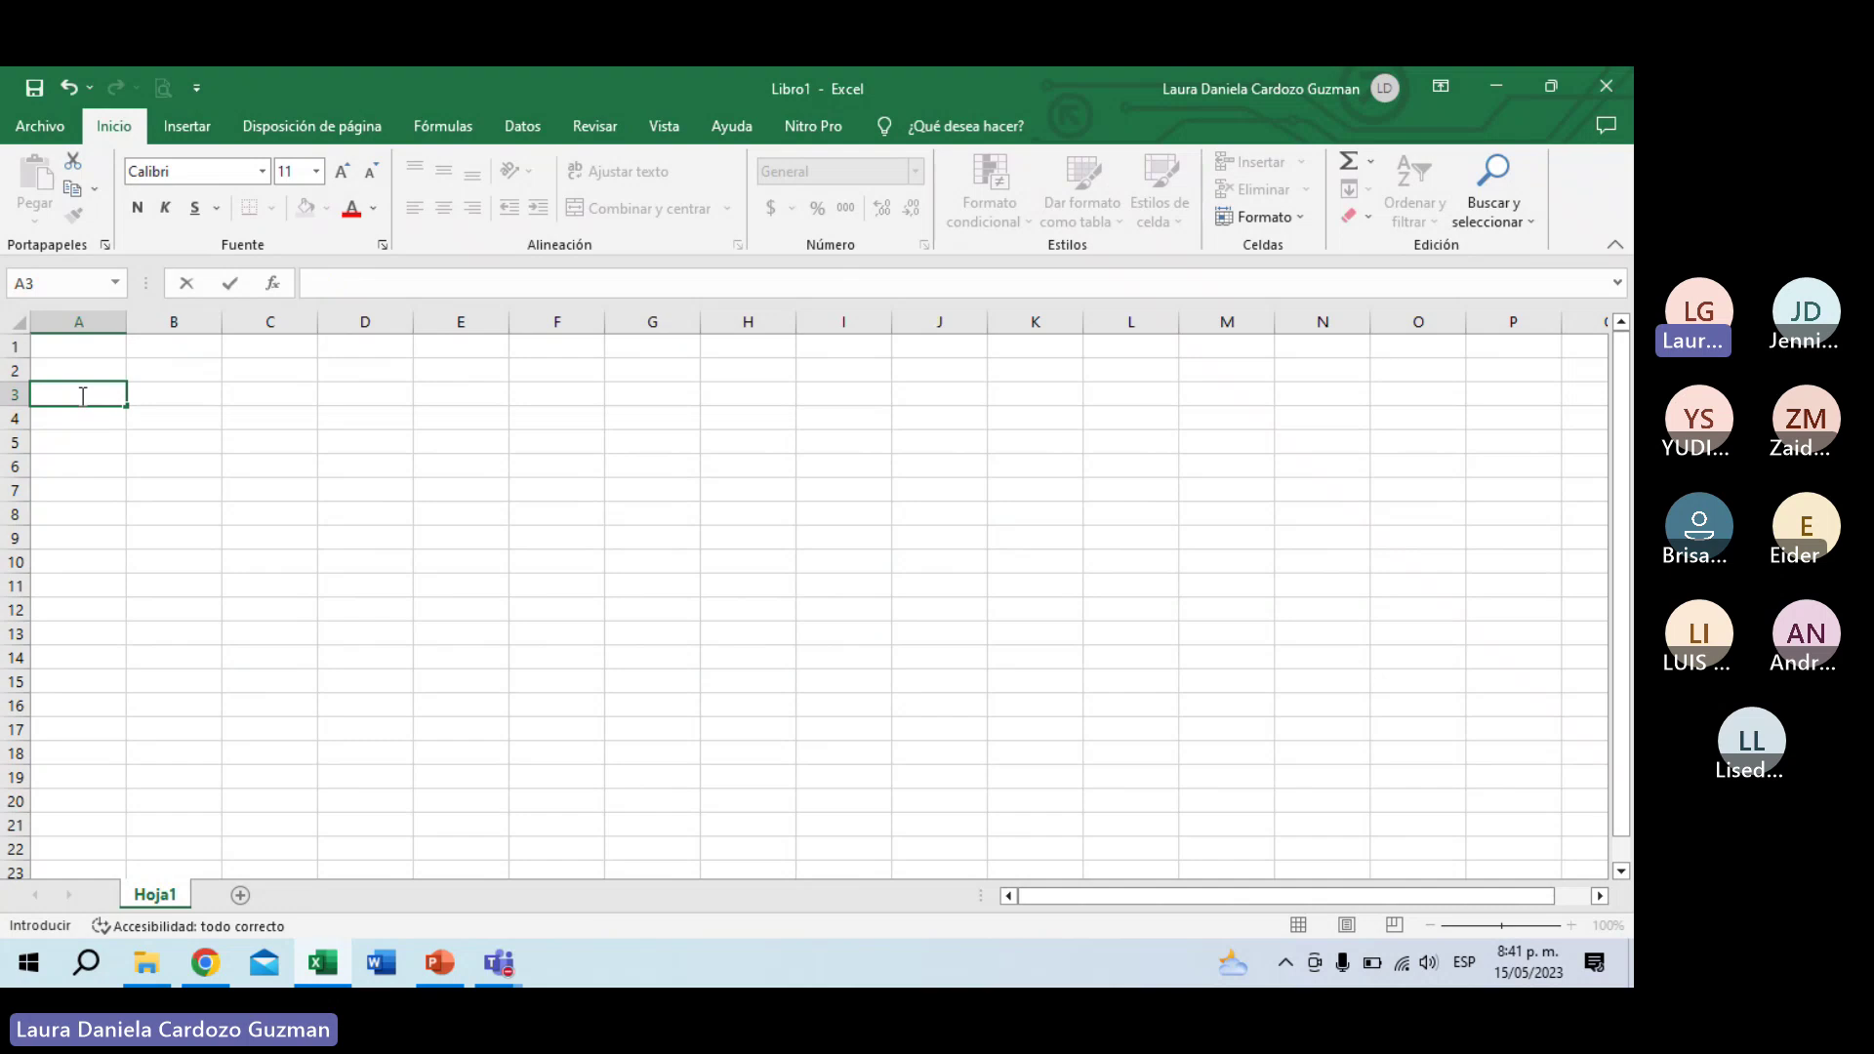
key(Return)
Step: Fill A3:A7 with five placeholder activity names made of x's, from "xxxxx" to "xxxxxxxxx", each one letter longer
click(81, 395)
text(xxxxx)
key(Return)
text(xxxxxx)
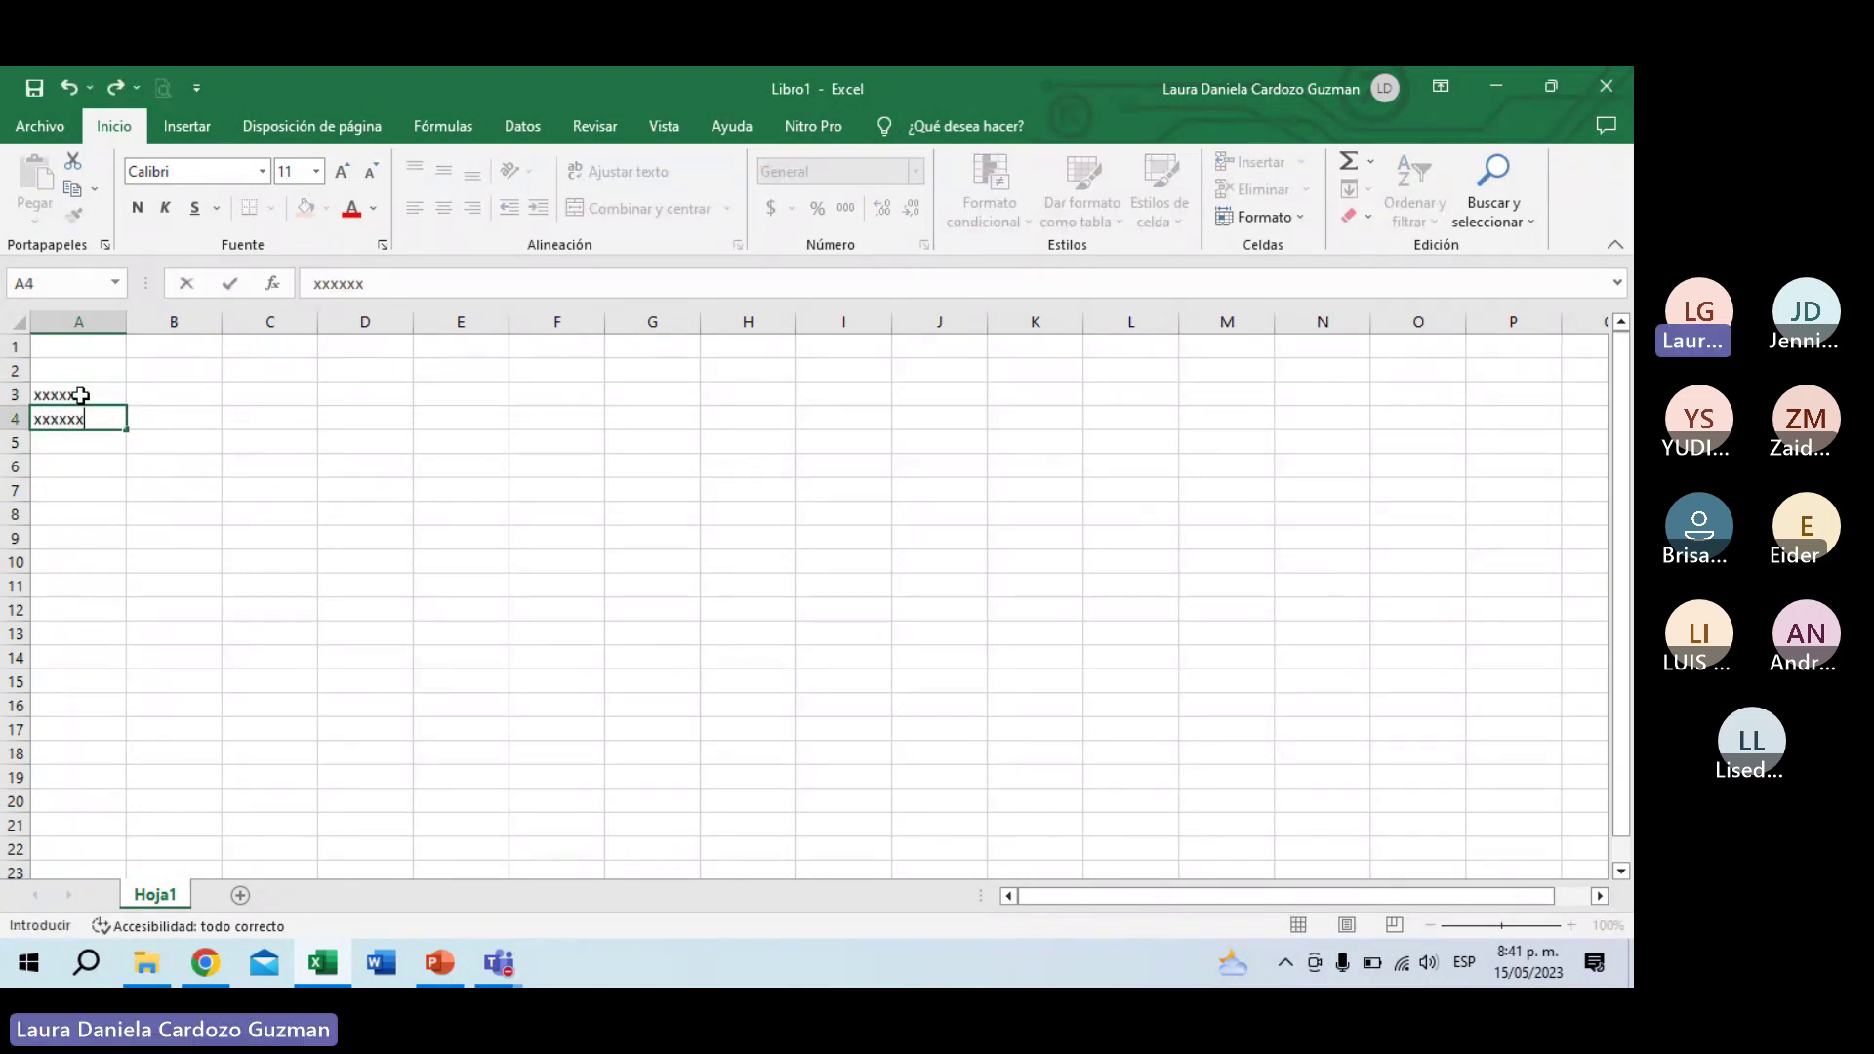
key(Return)
text(xxxxxxx)
key(Return)
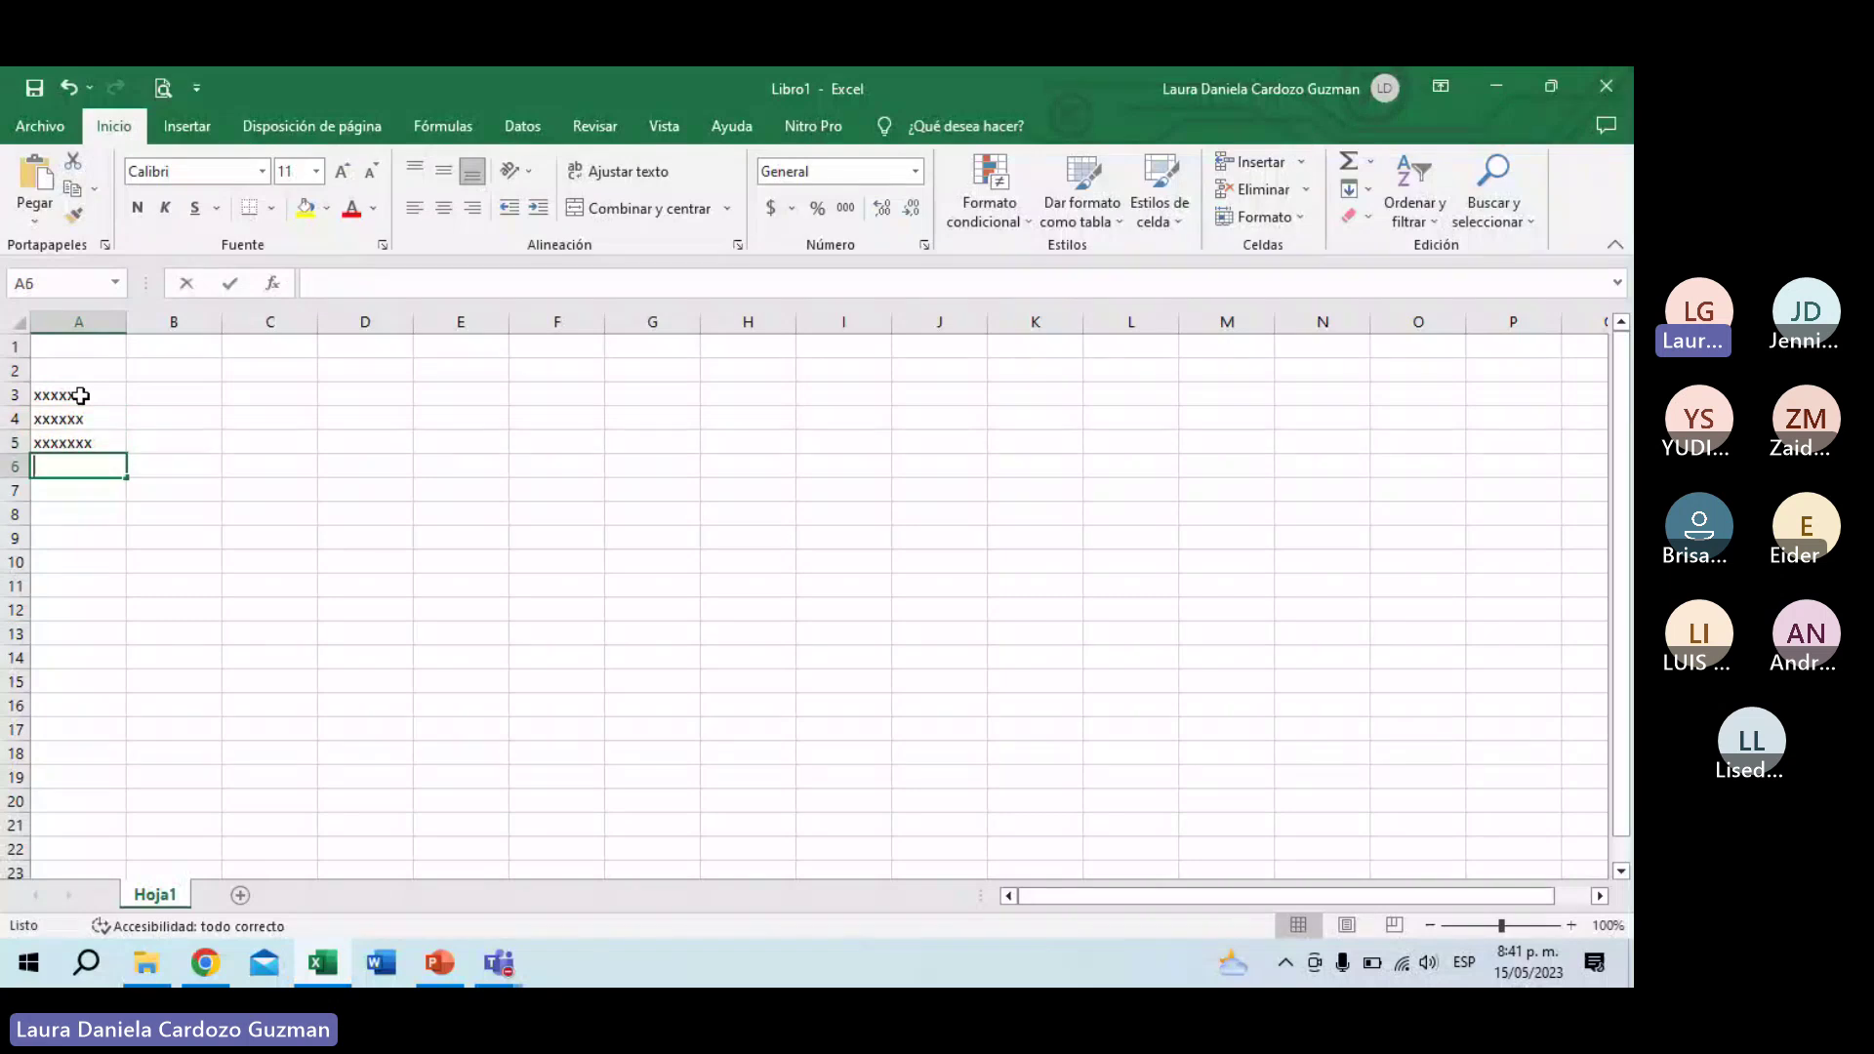
text(xxxxxxxx)
key(Return)
text(xxxxxxxxx)
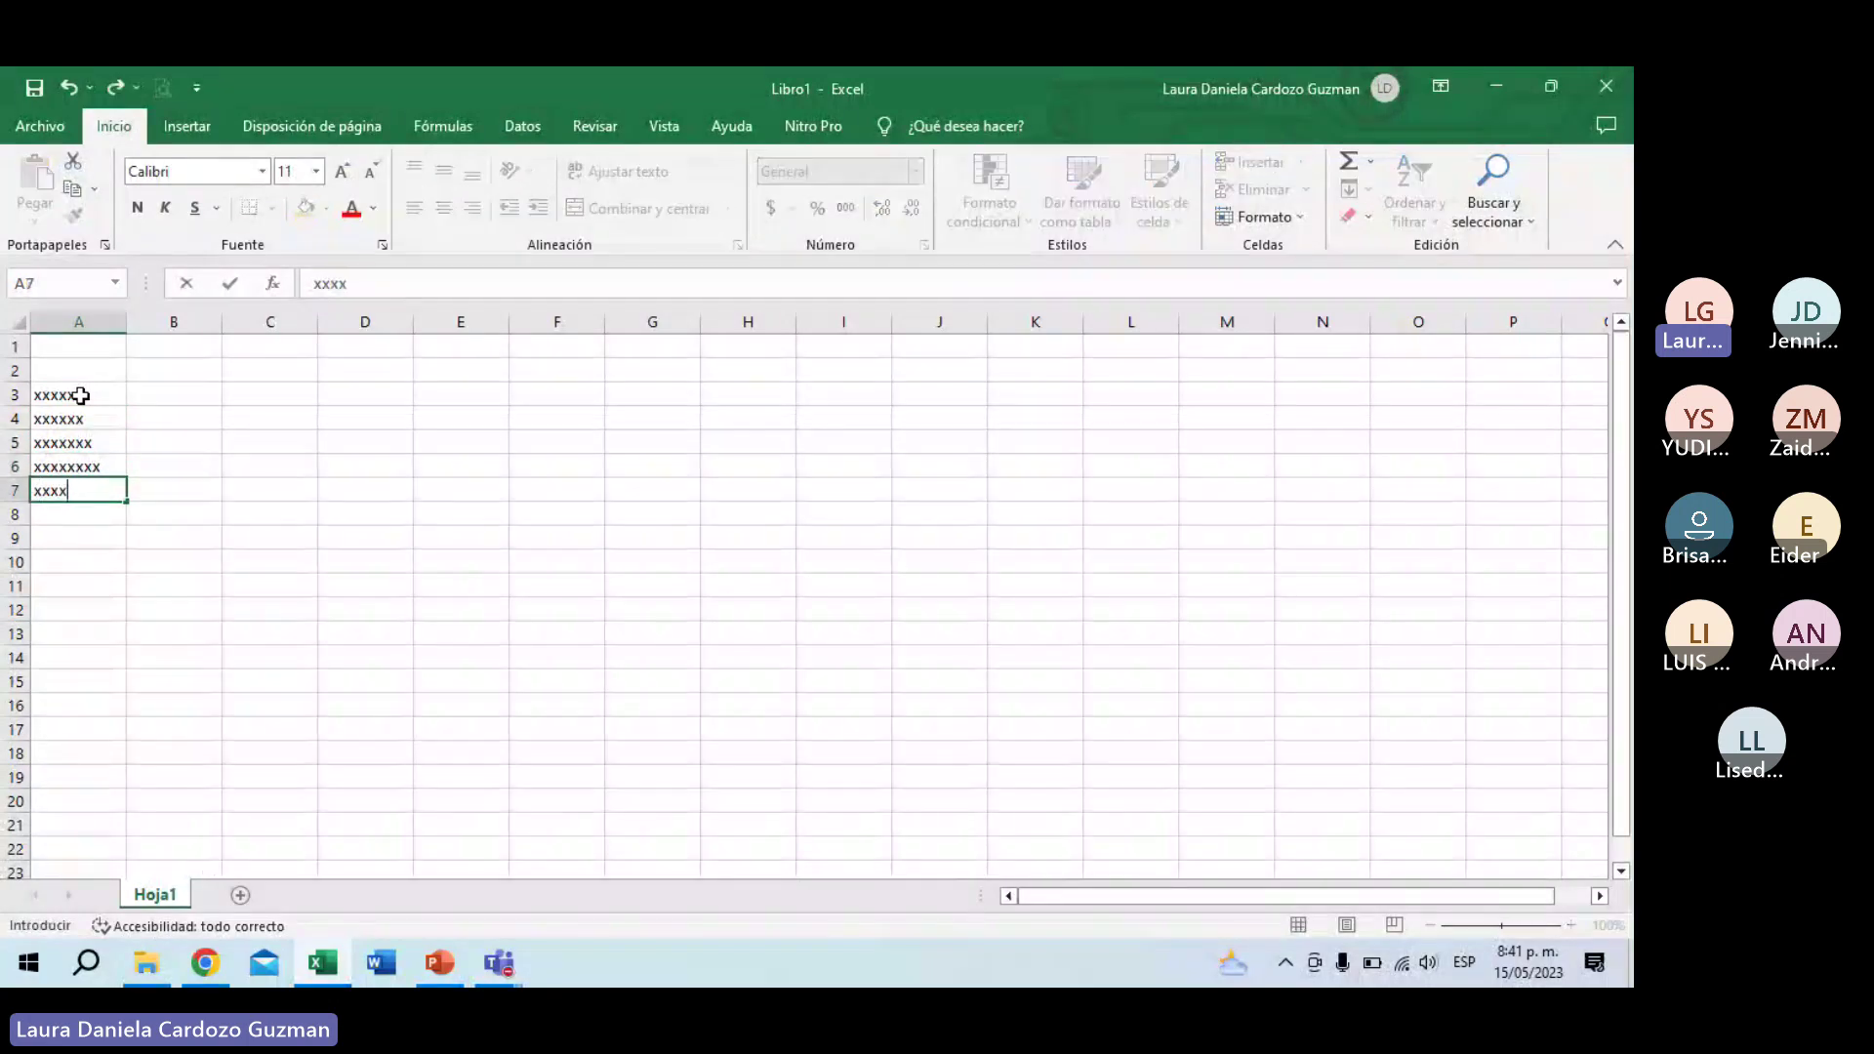
key(Return)
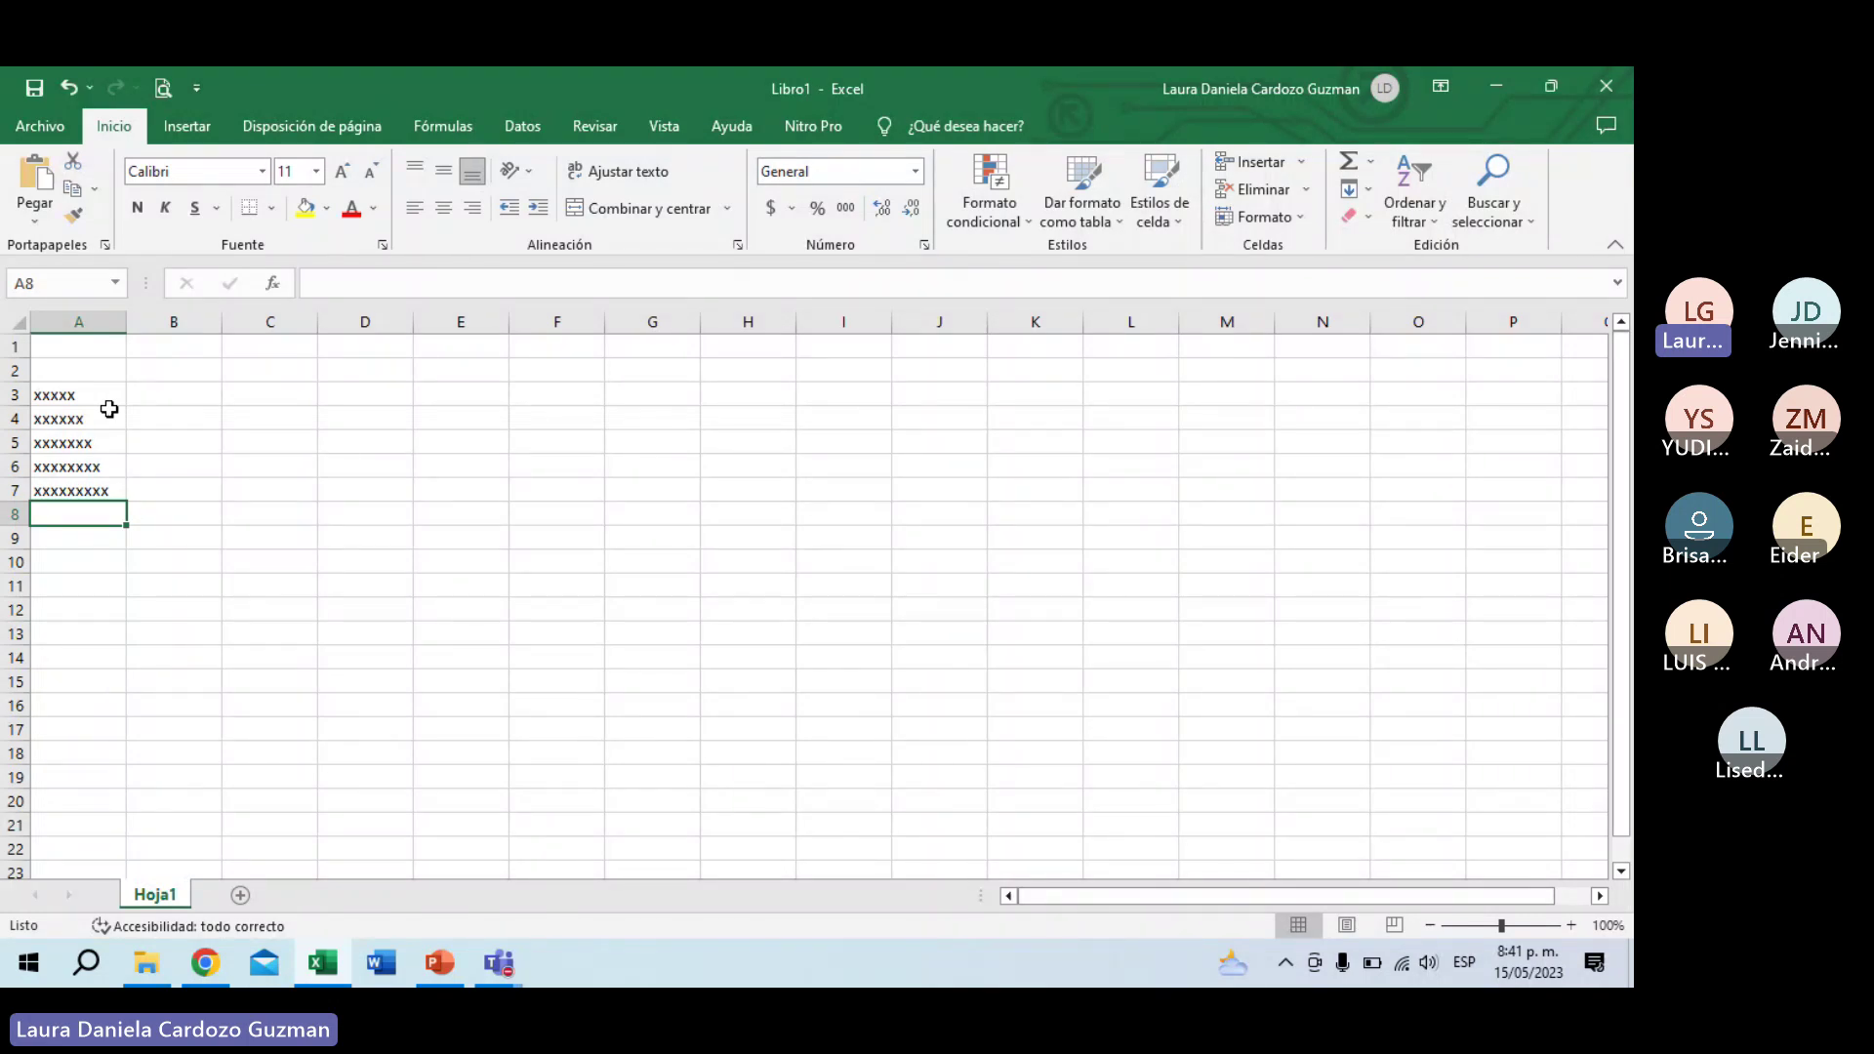
Step: Enter the day numbers 1 to 9 across row 2, from B2 to J2
click(176, 371)
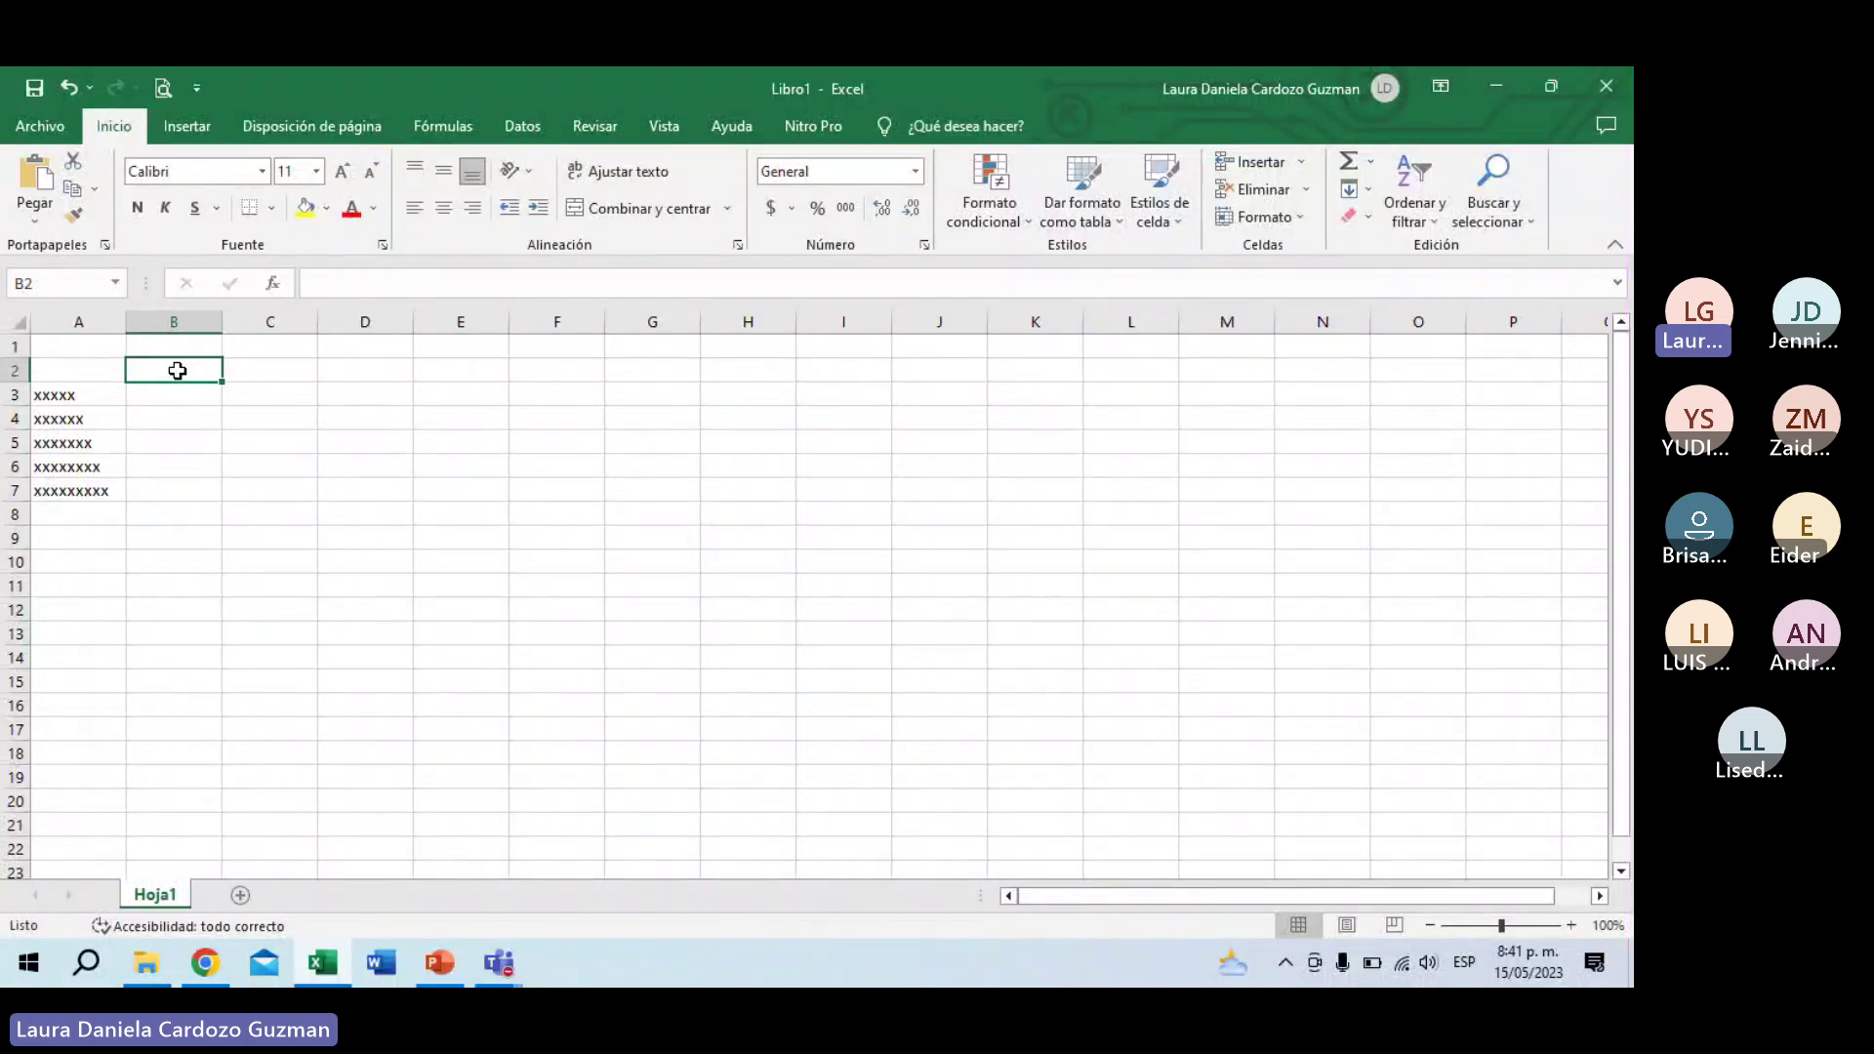
text(1)
key(Tab)
text(23)
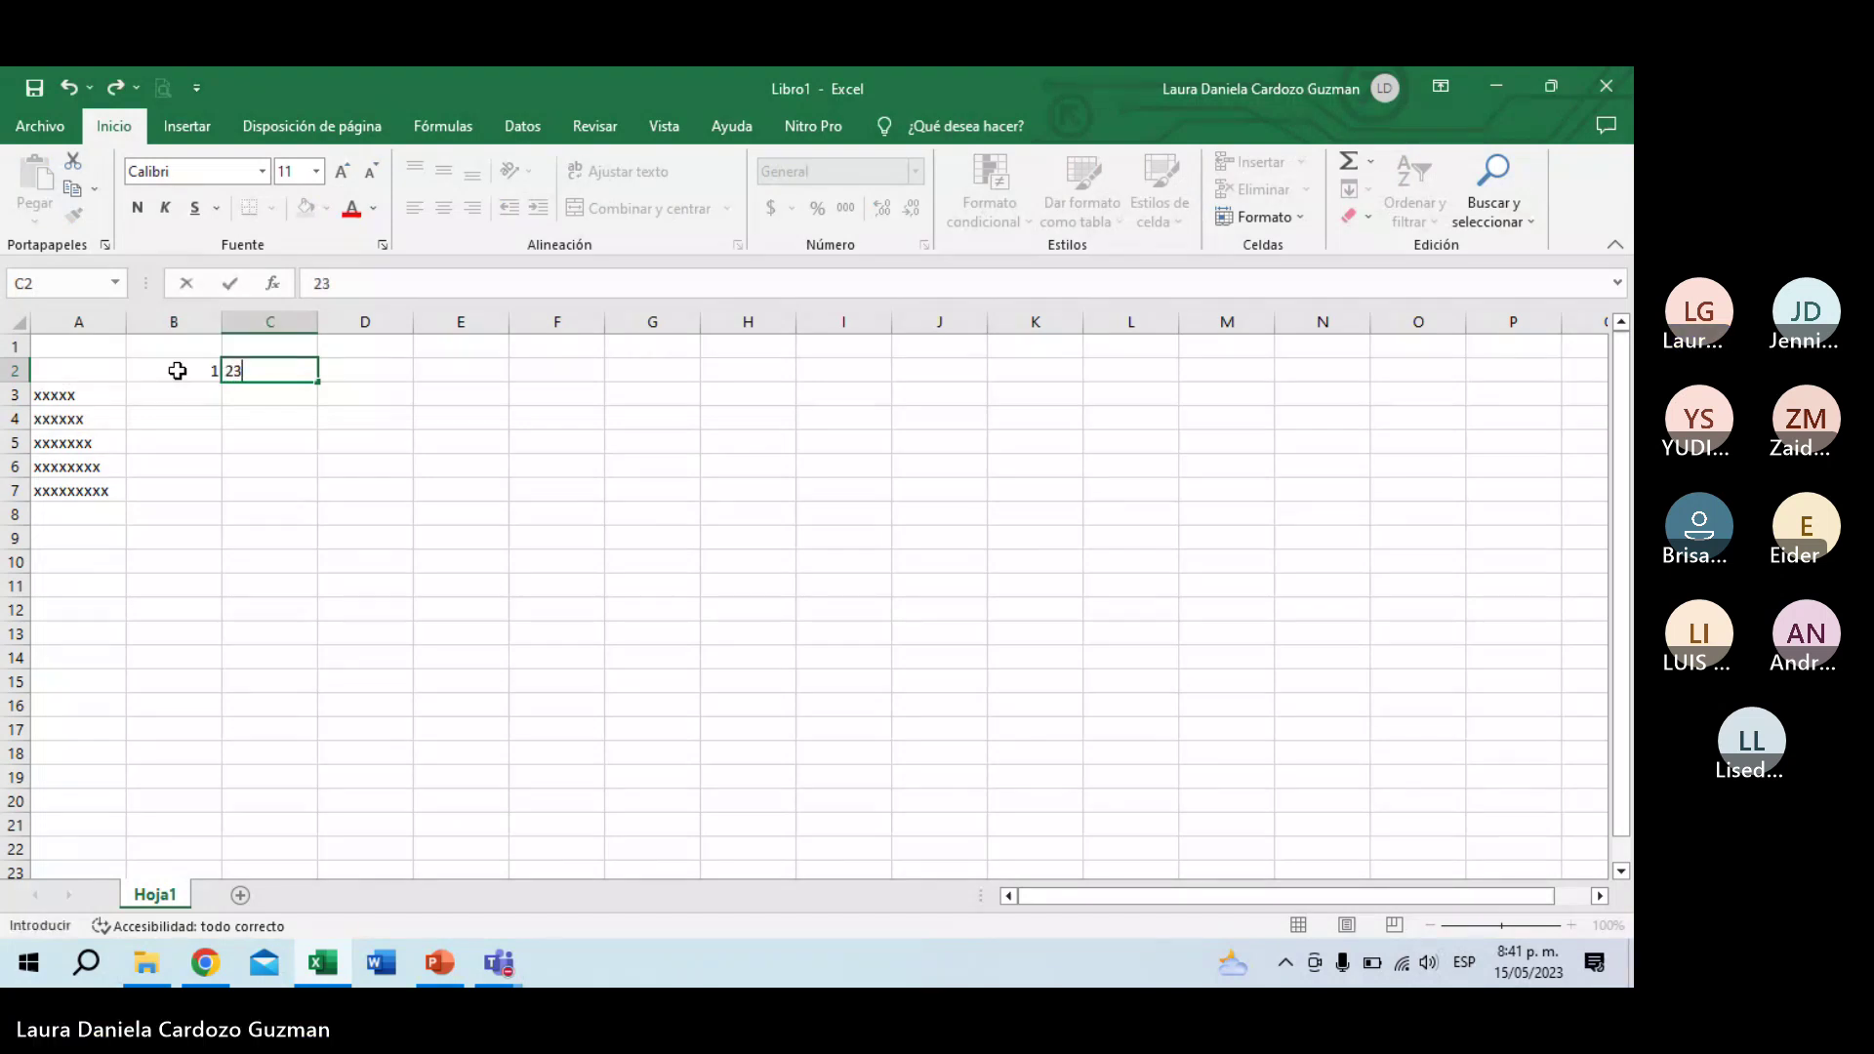
key(Tab)
key(shift+Tab)
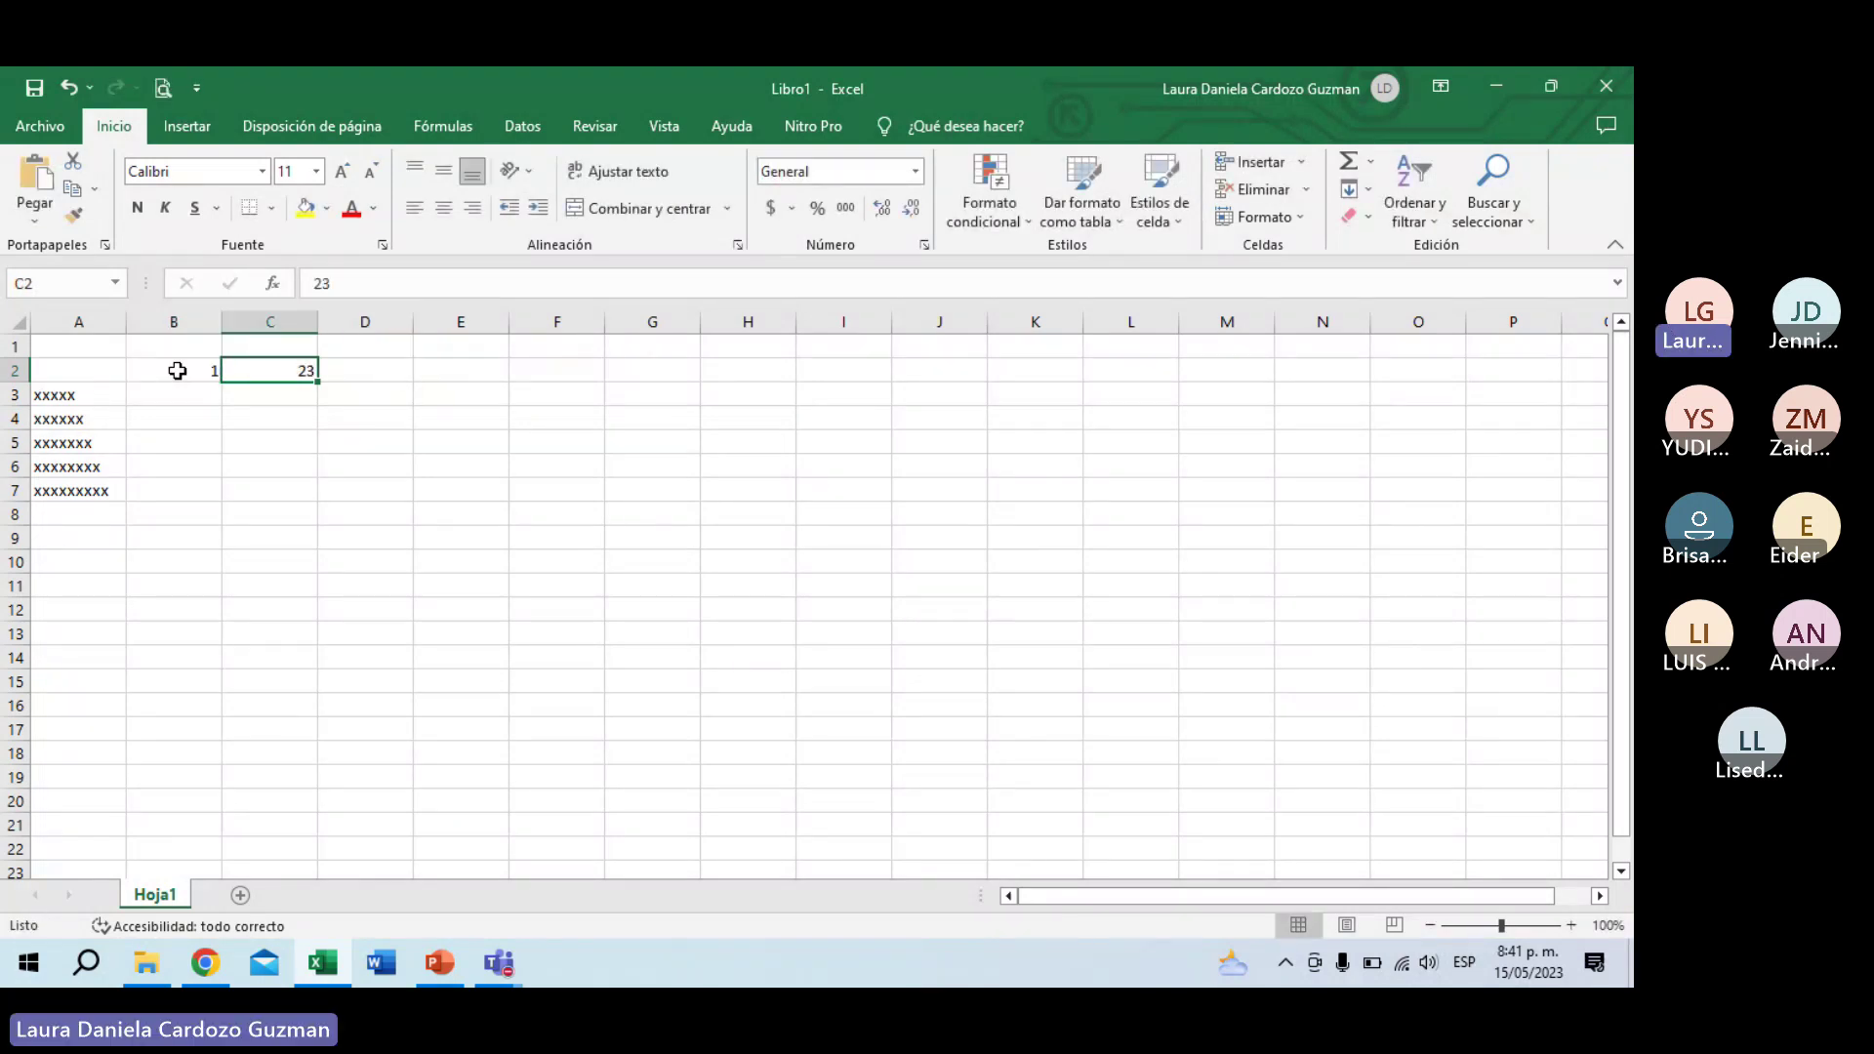
text(2)
key(Tab)
text(3)
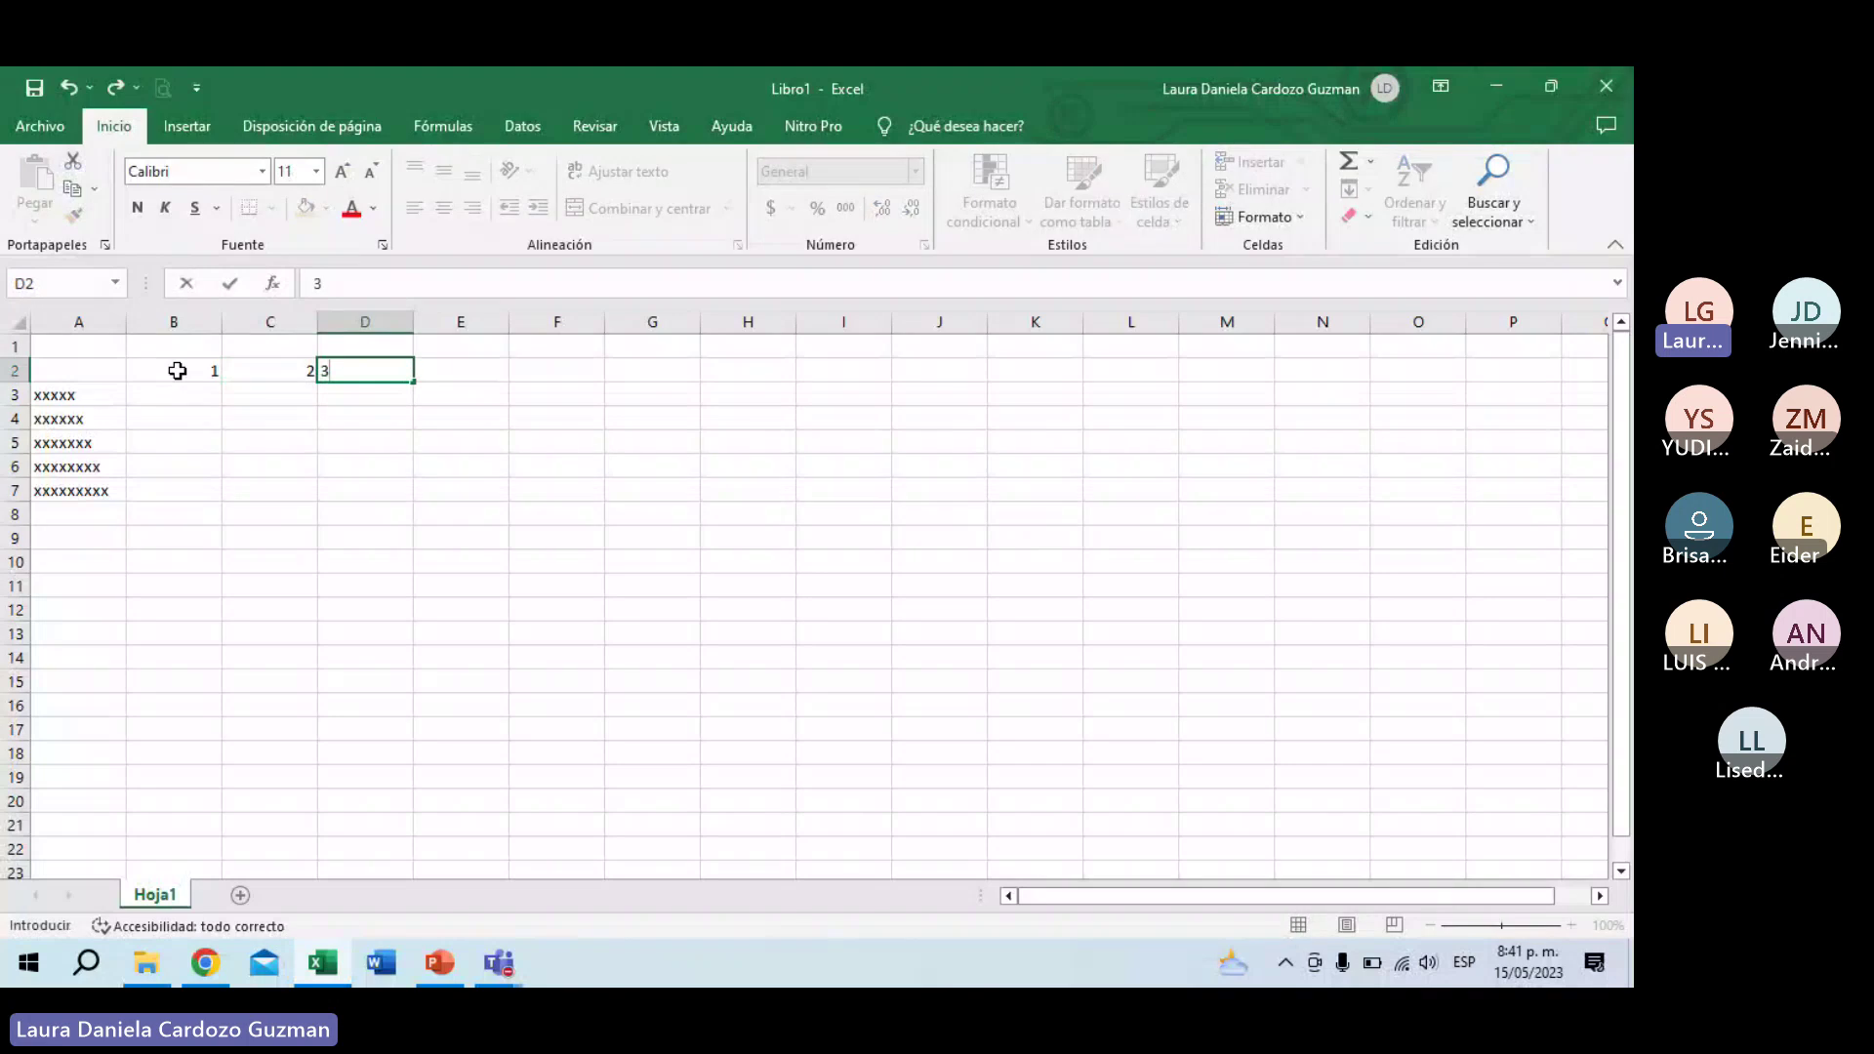
key(Tab)
text(4)
key(Tab)
text(5)
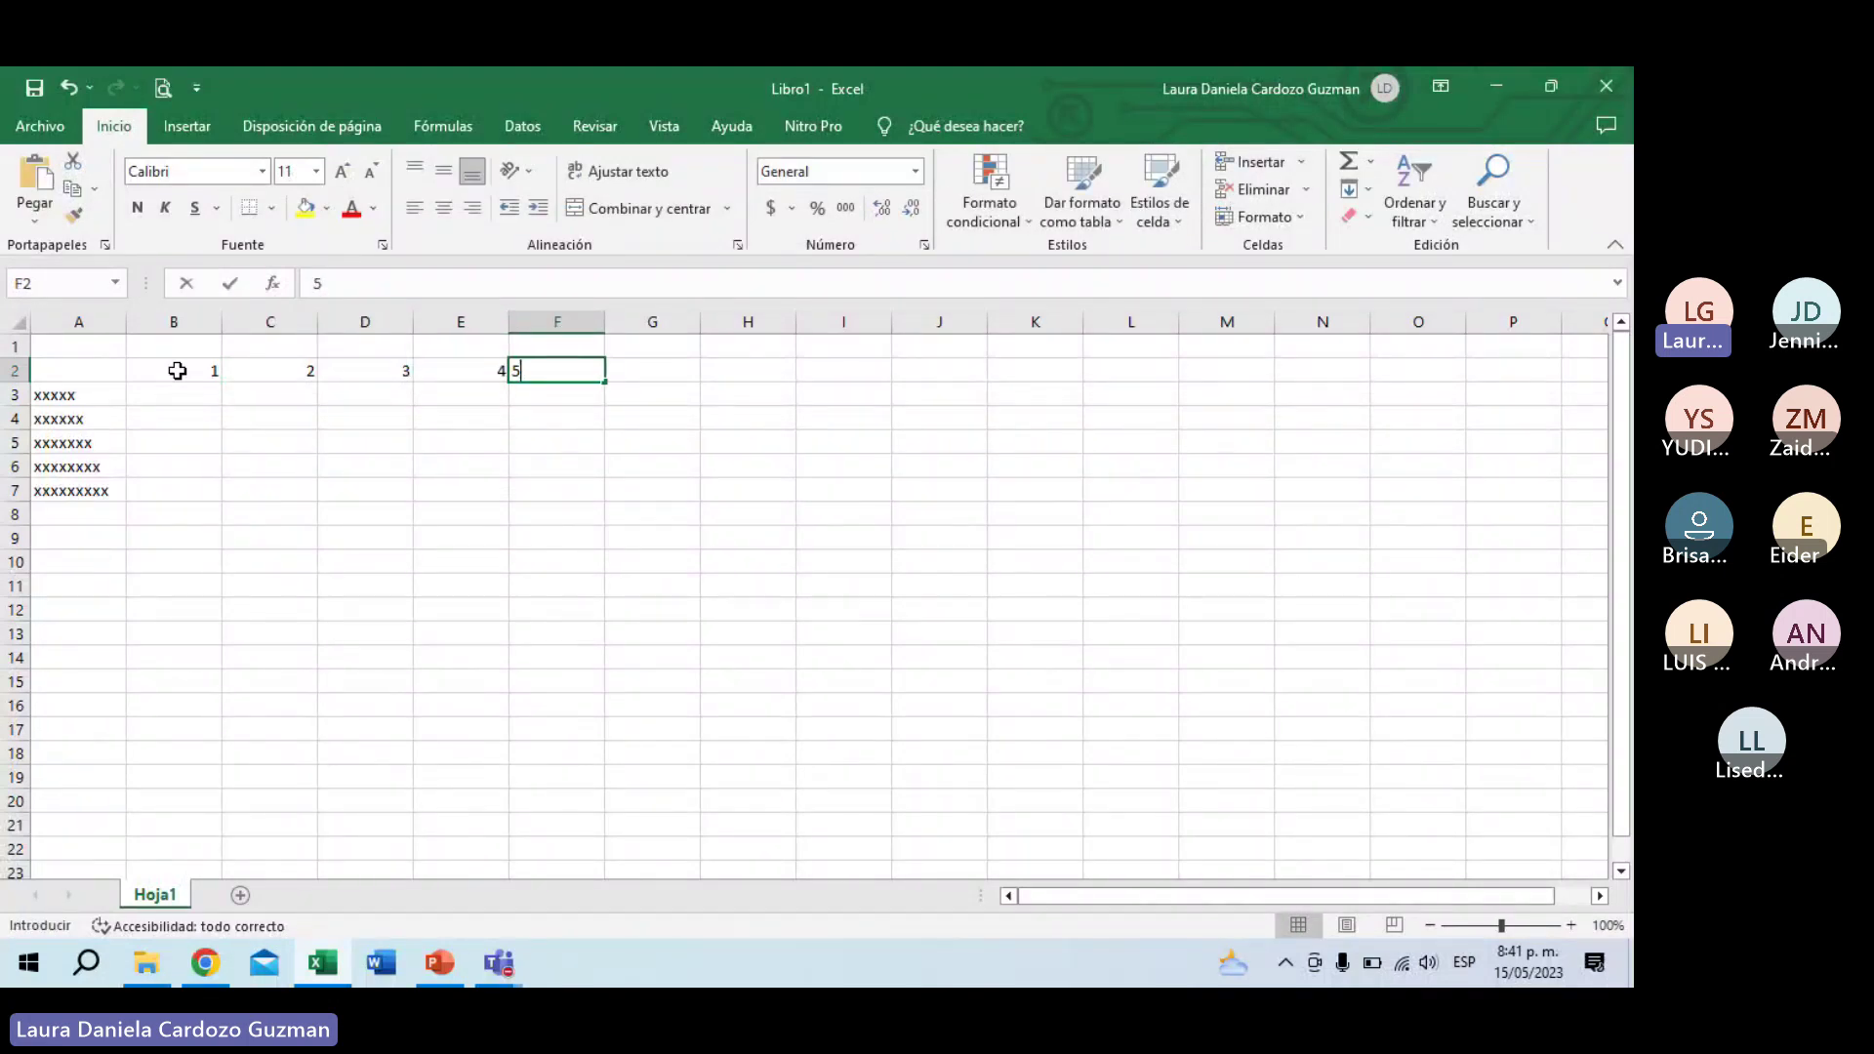
key(Tab)
text(6)
key(Tab)
text(7)
key(Tab)
text(8)
key(Tab)
text(9)
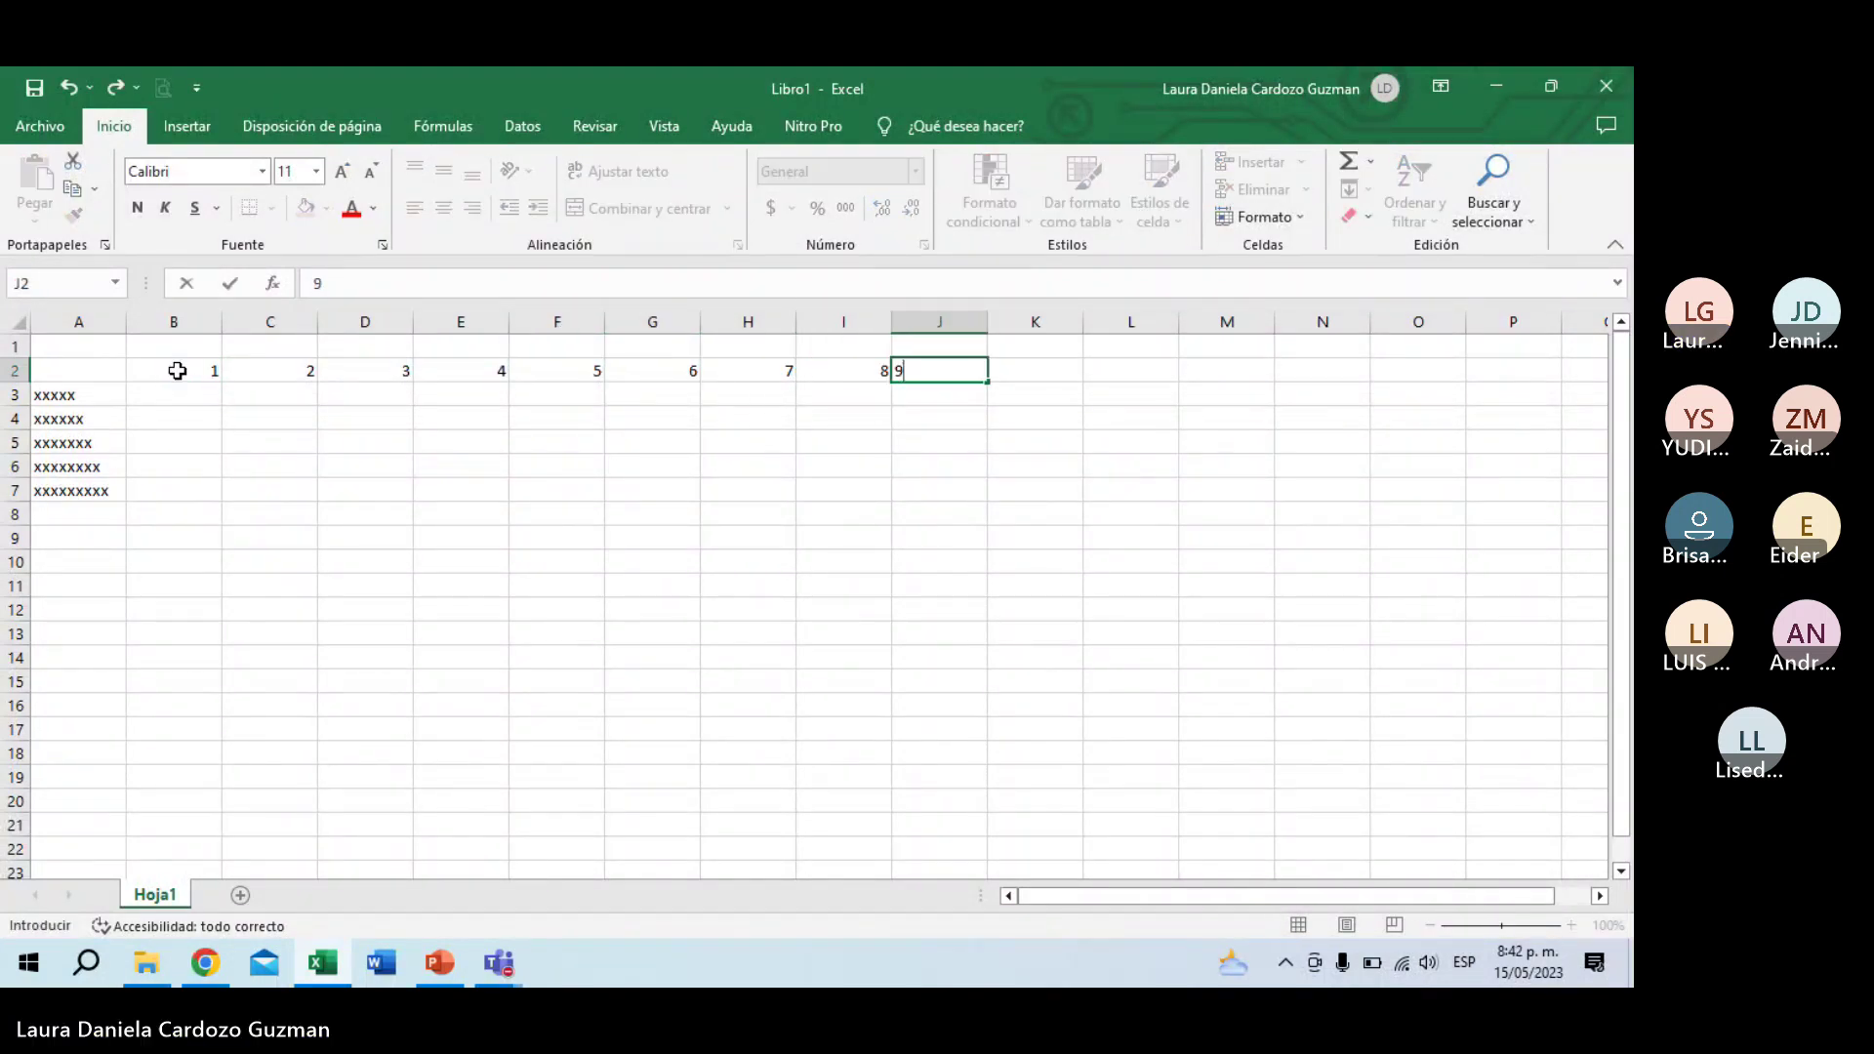
click(195, 363)
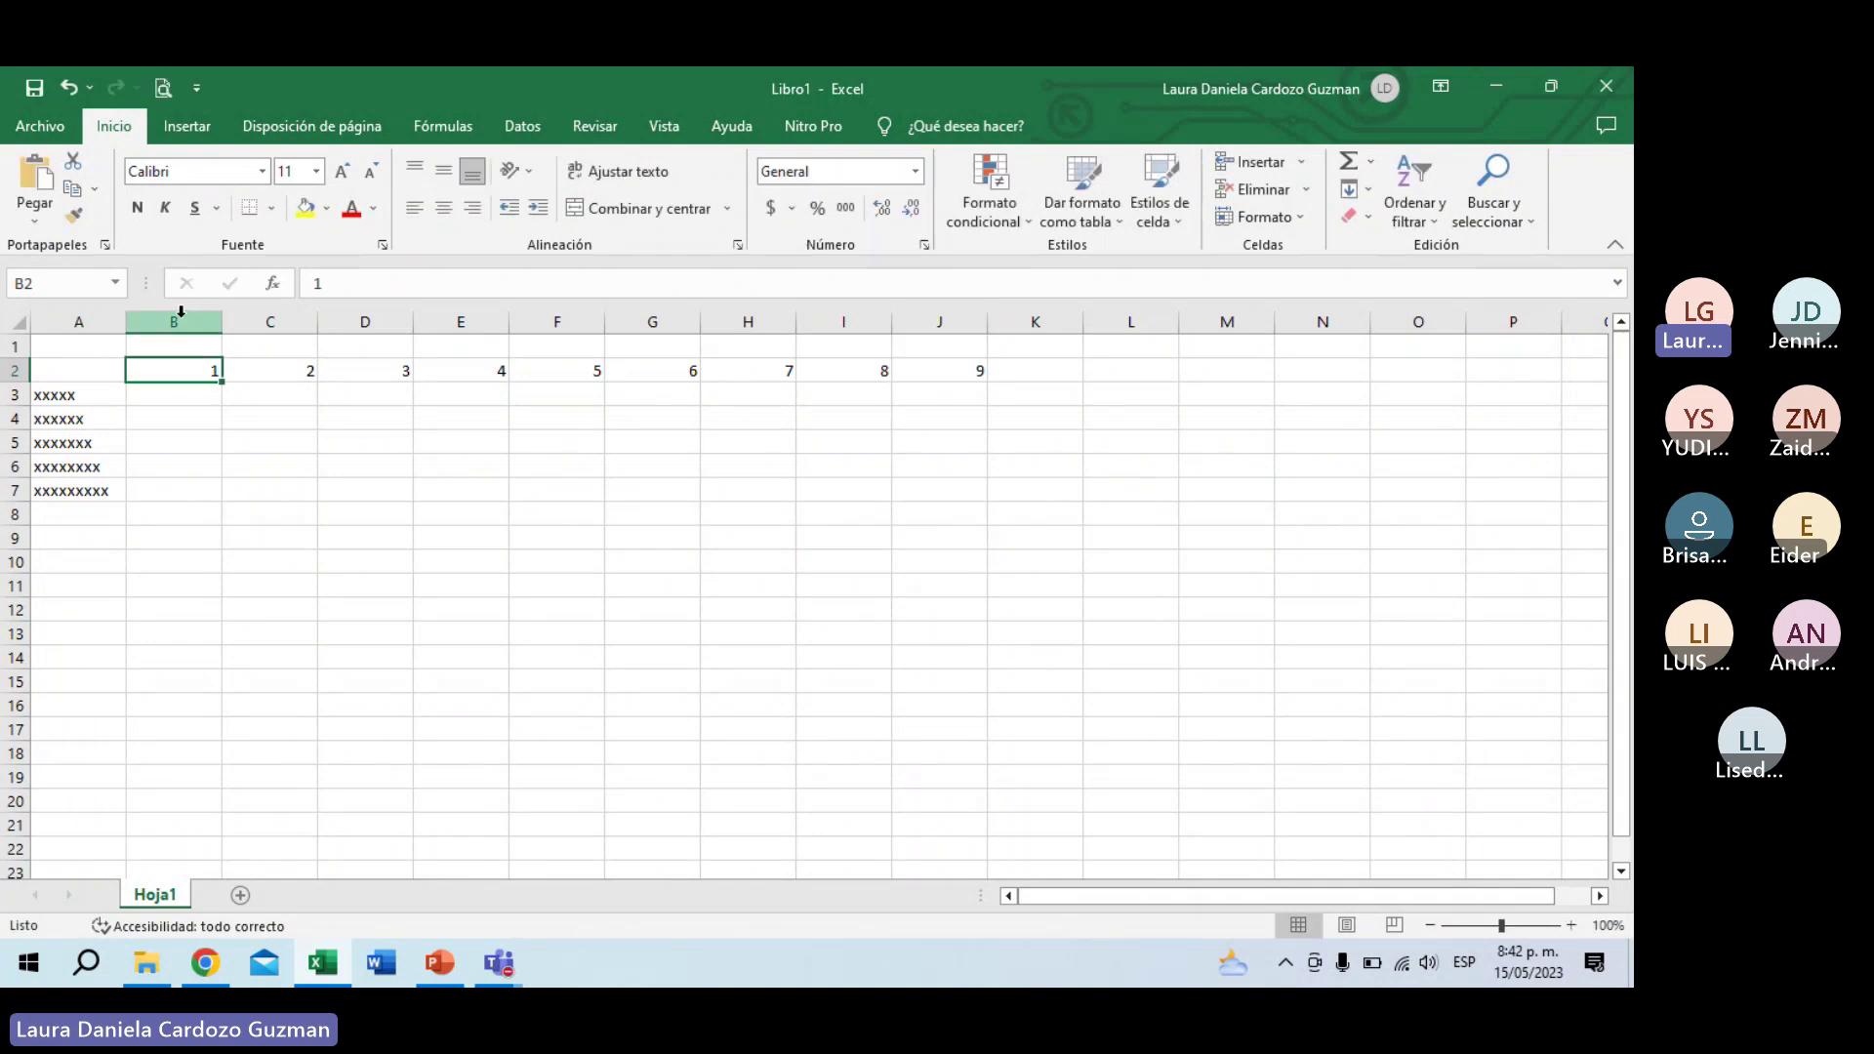
Step: Narrow columns B to J together to about half their width so the day cells are compact
drag(175, 317, 963, 281)
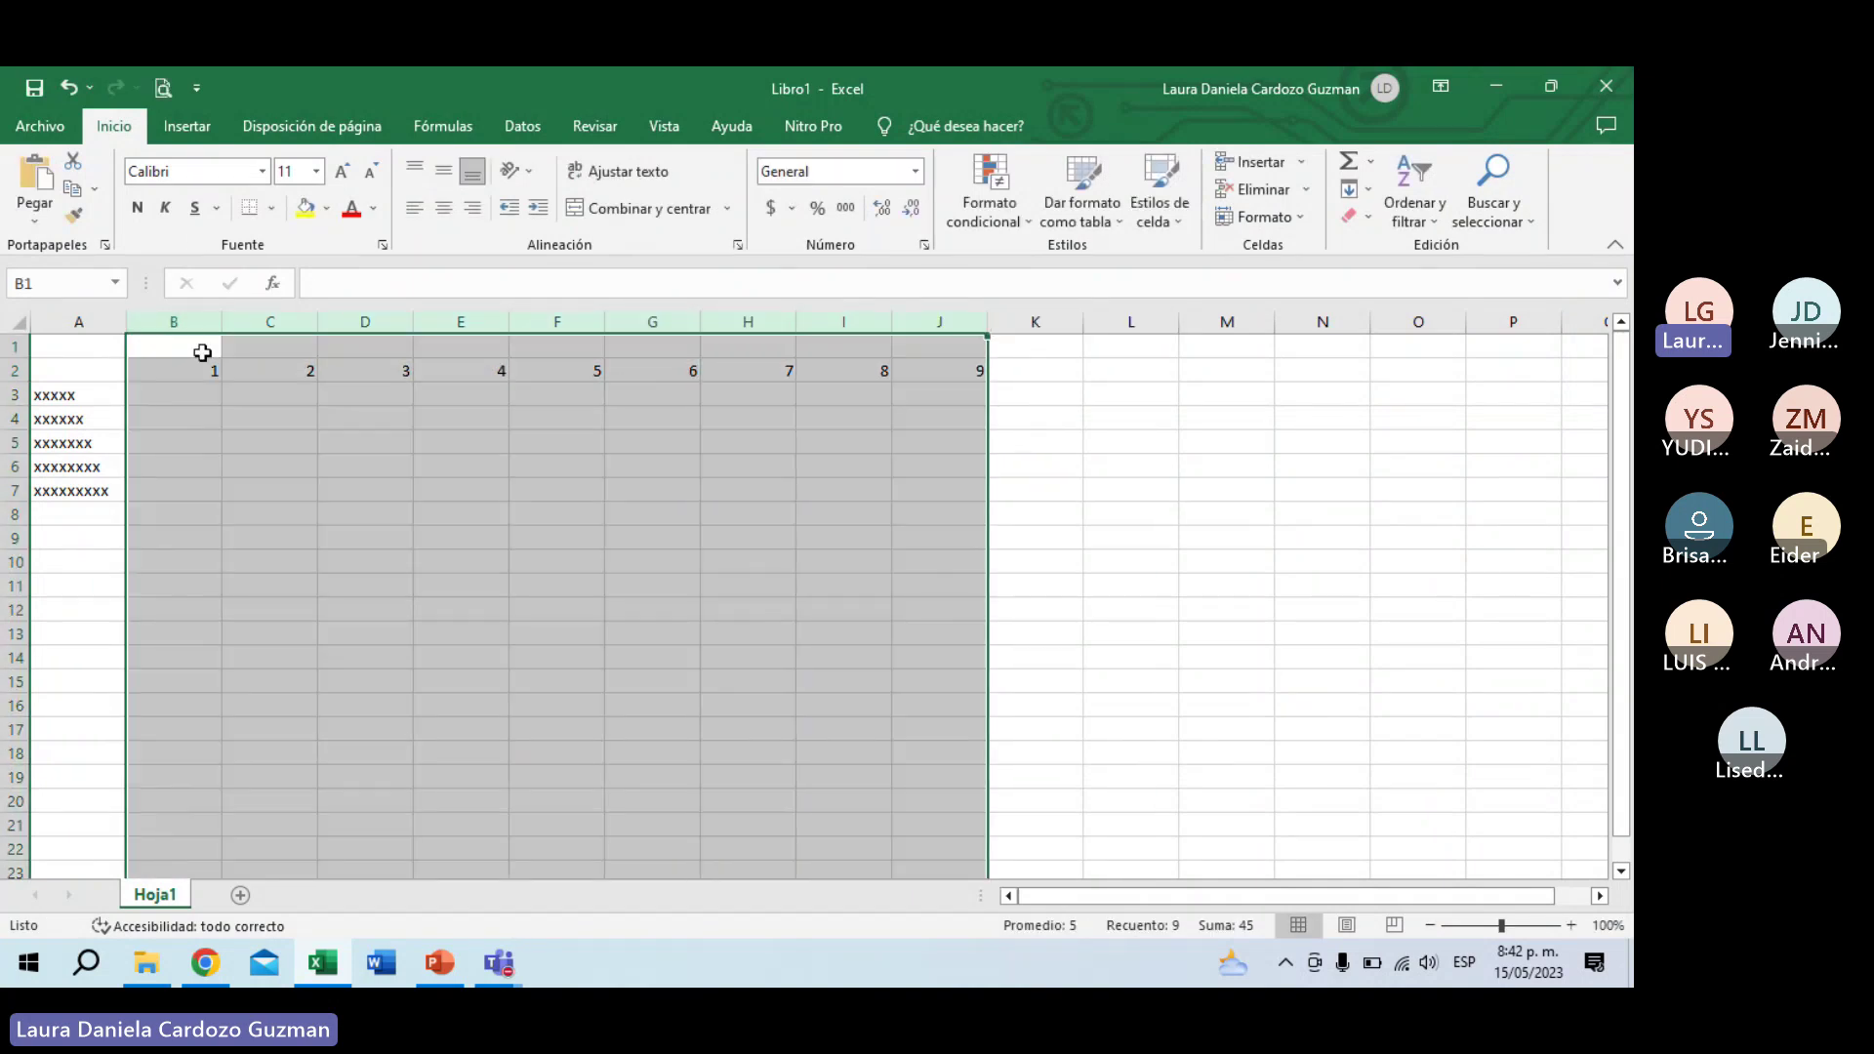
drag(221, 314, 177, 314)
click(185, 427)
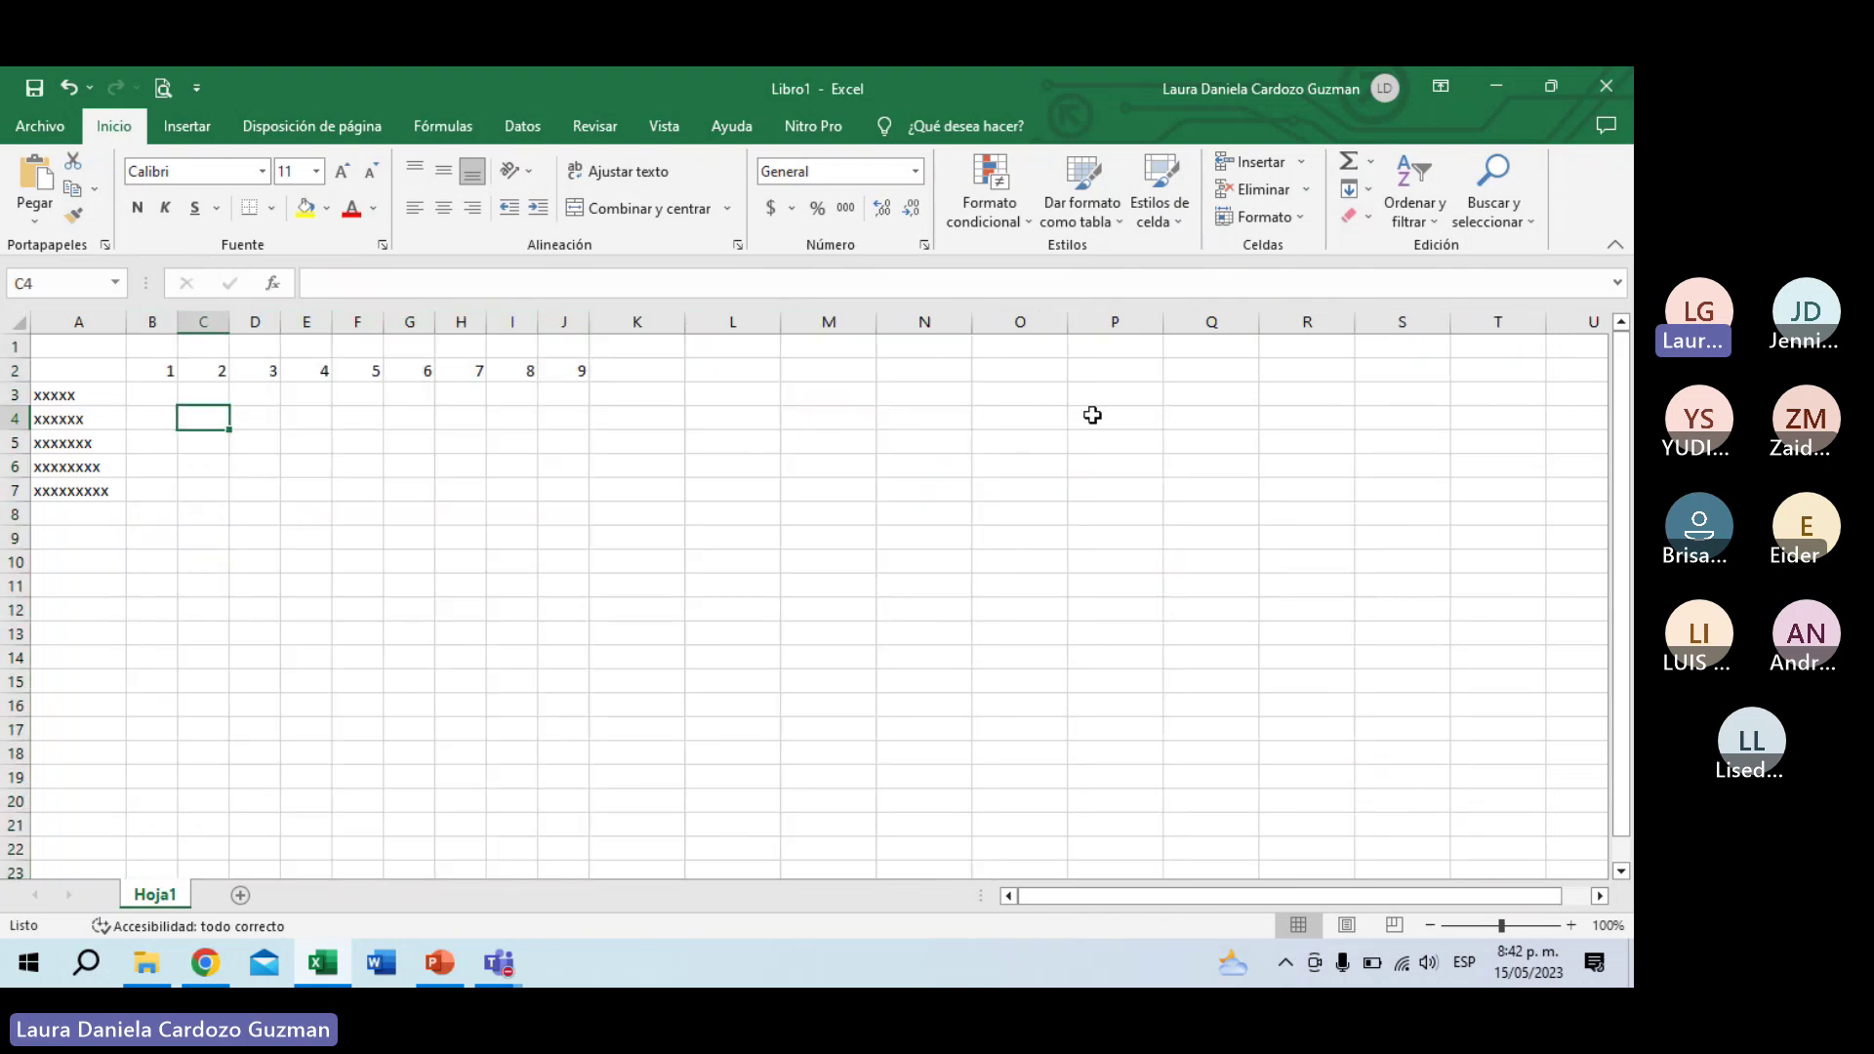
Step: Insert a blank column between the activity names and the day numbers, and widen it slightly
click(64, 395)
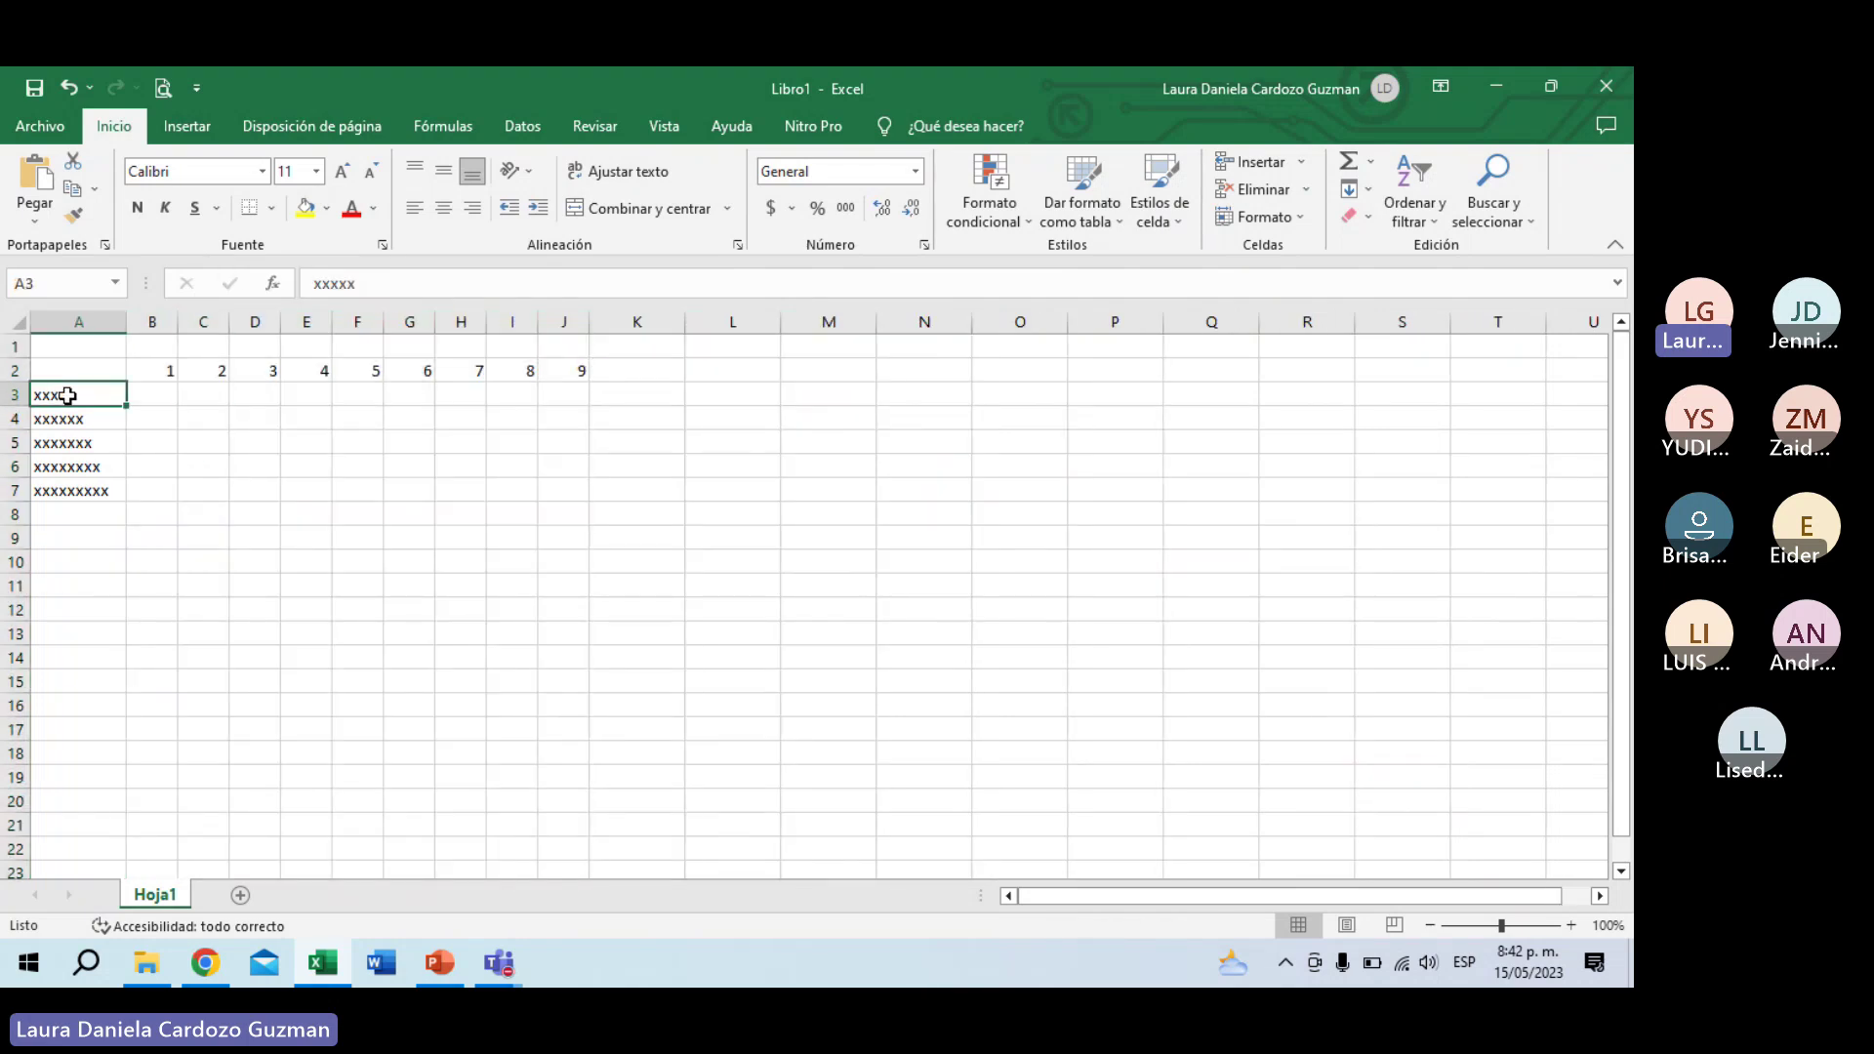
click(151, 322)
right_click(153, 325)
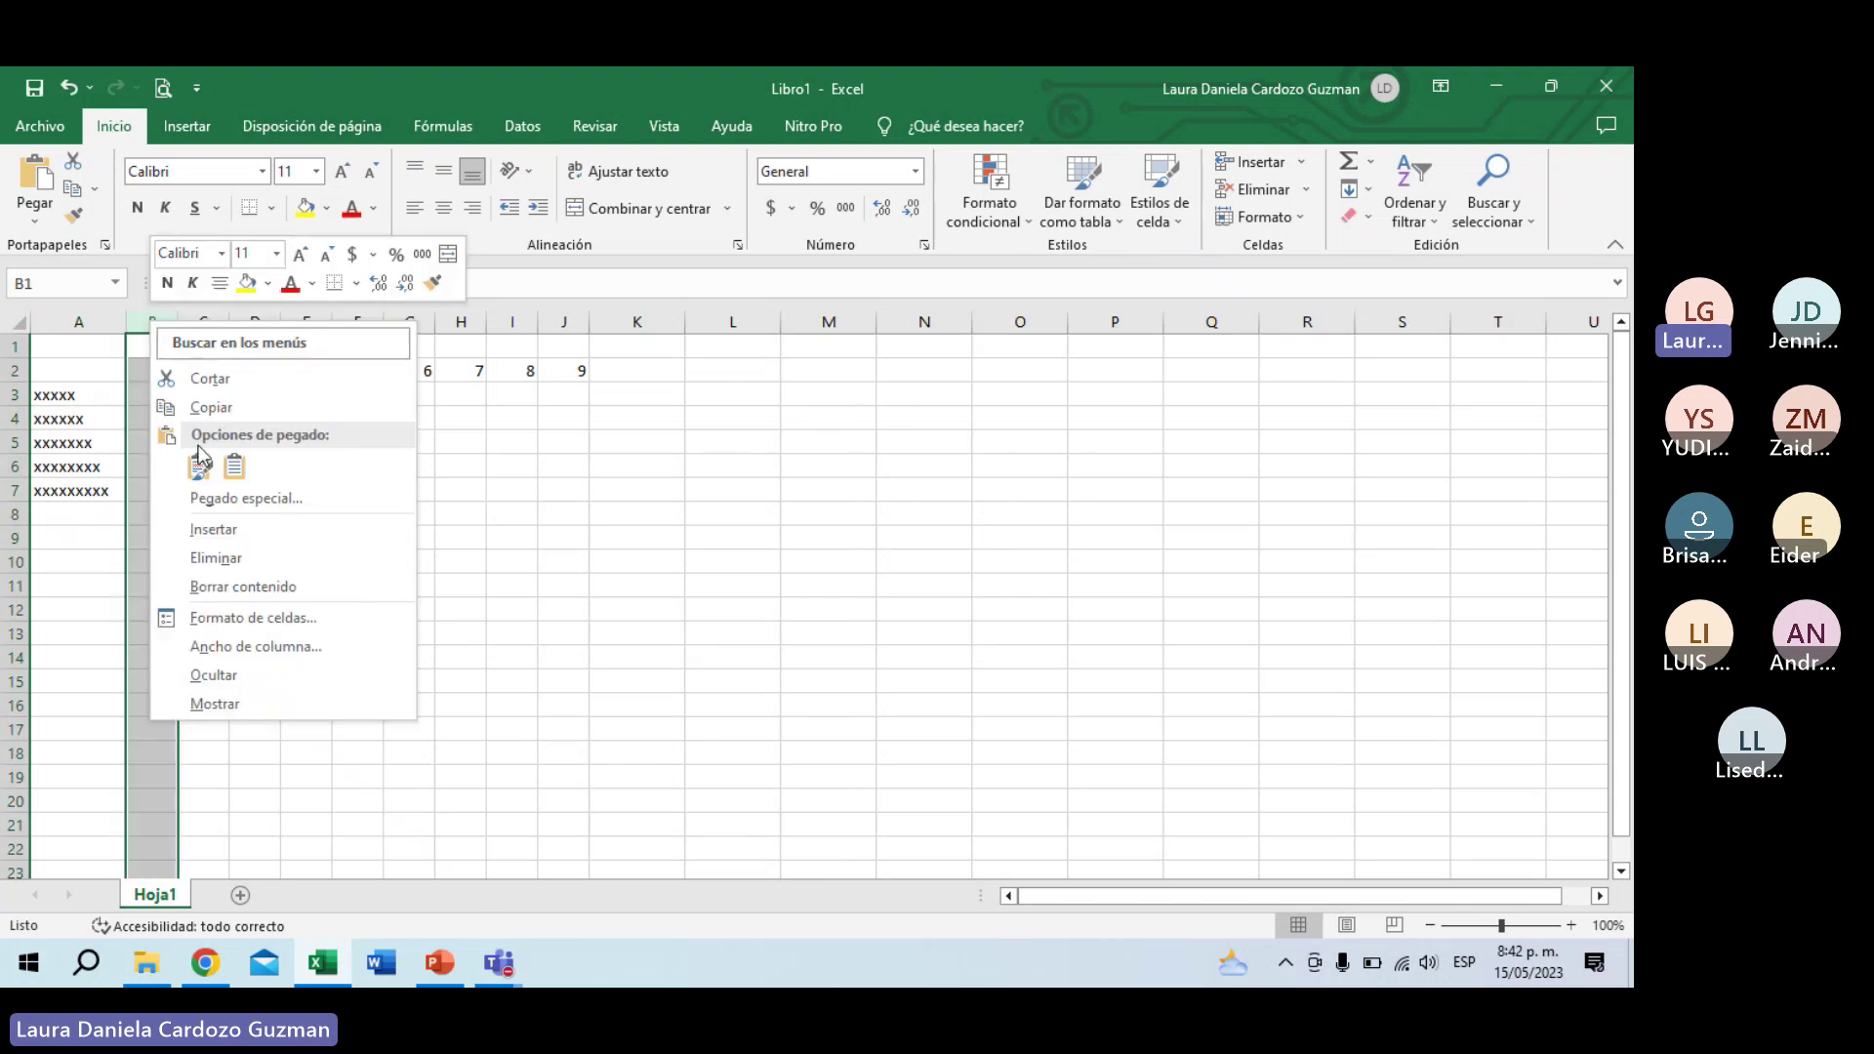
click(202, 535)
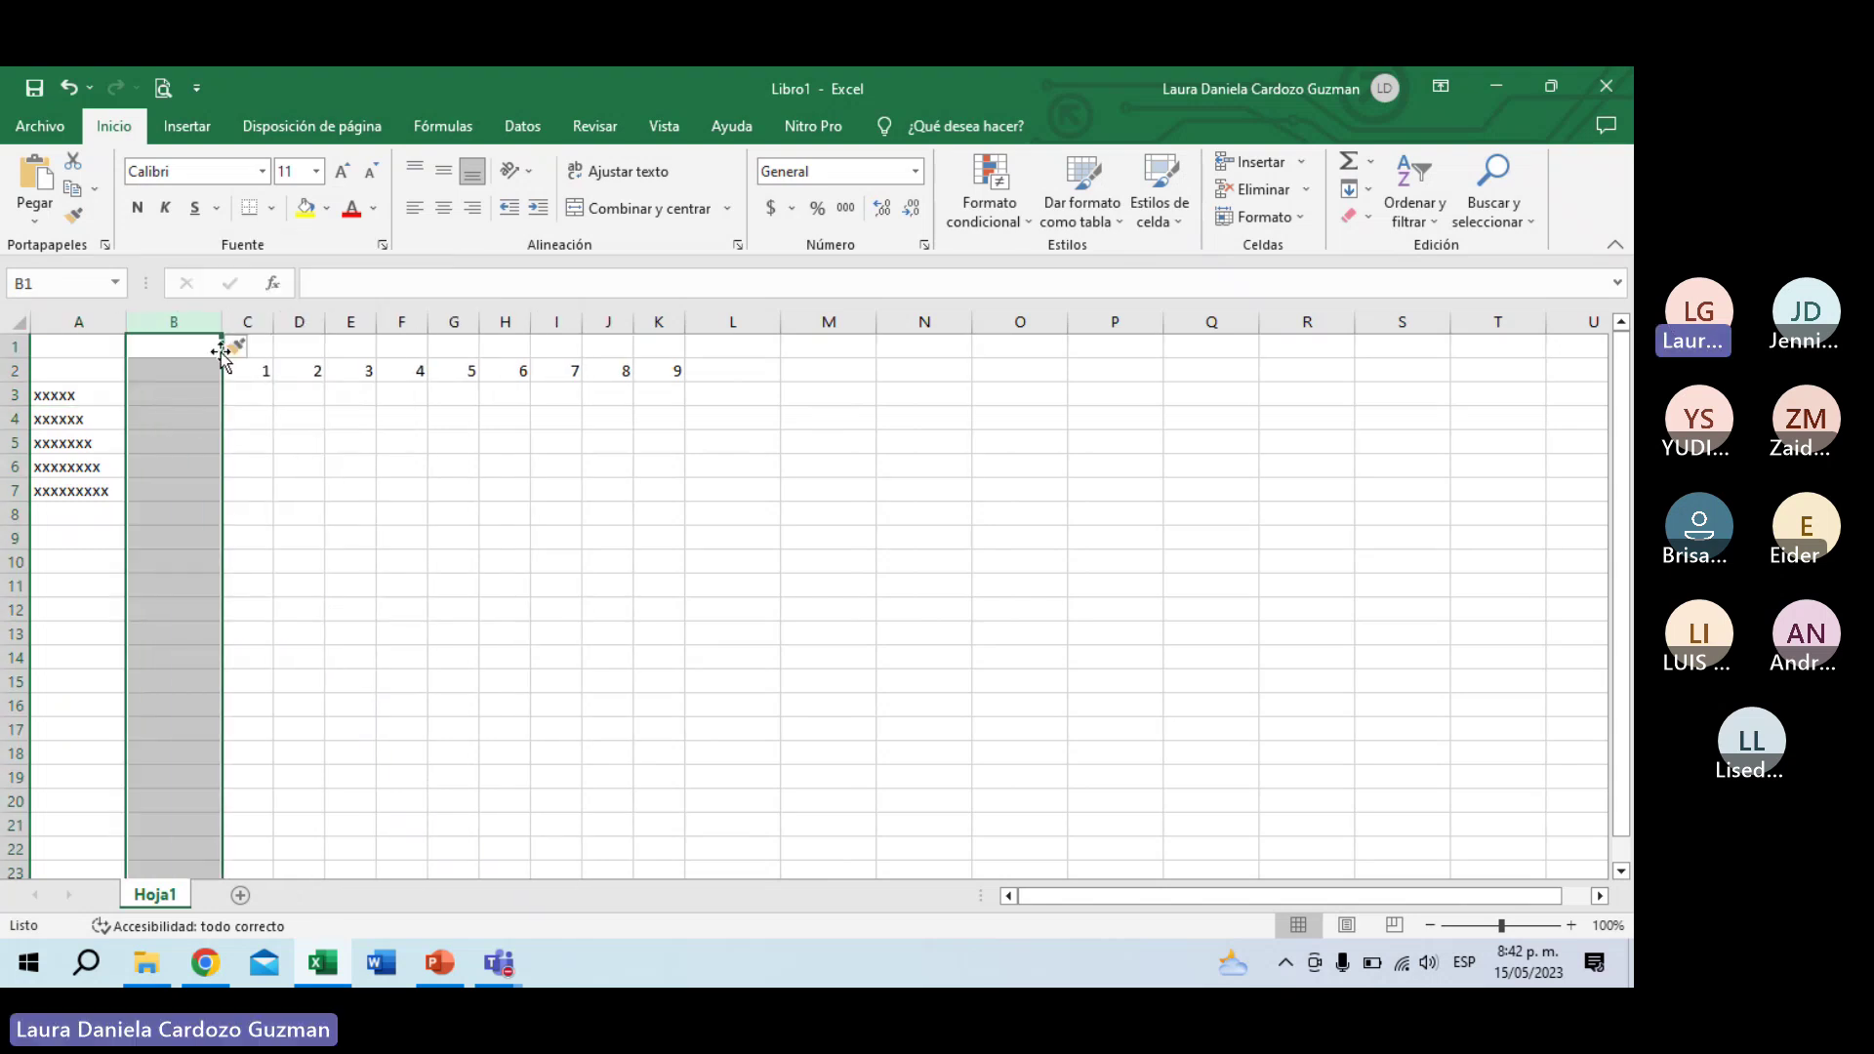
mouse_move(213, 317)
mouse_down()
mouse_move(180, 319)
mouse_move(229, 325)
mouse_up()
Step: Enter "1 al 3 de mayo" in B3 beside the first activity and widen column B to fit the text
click(179, 396)
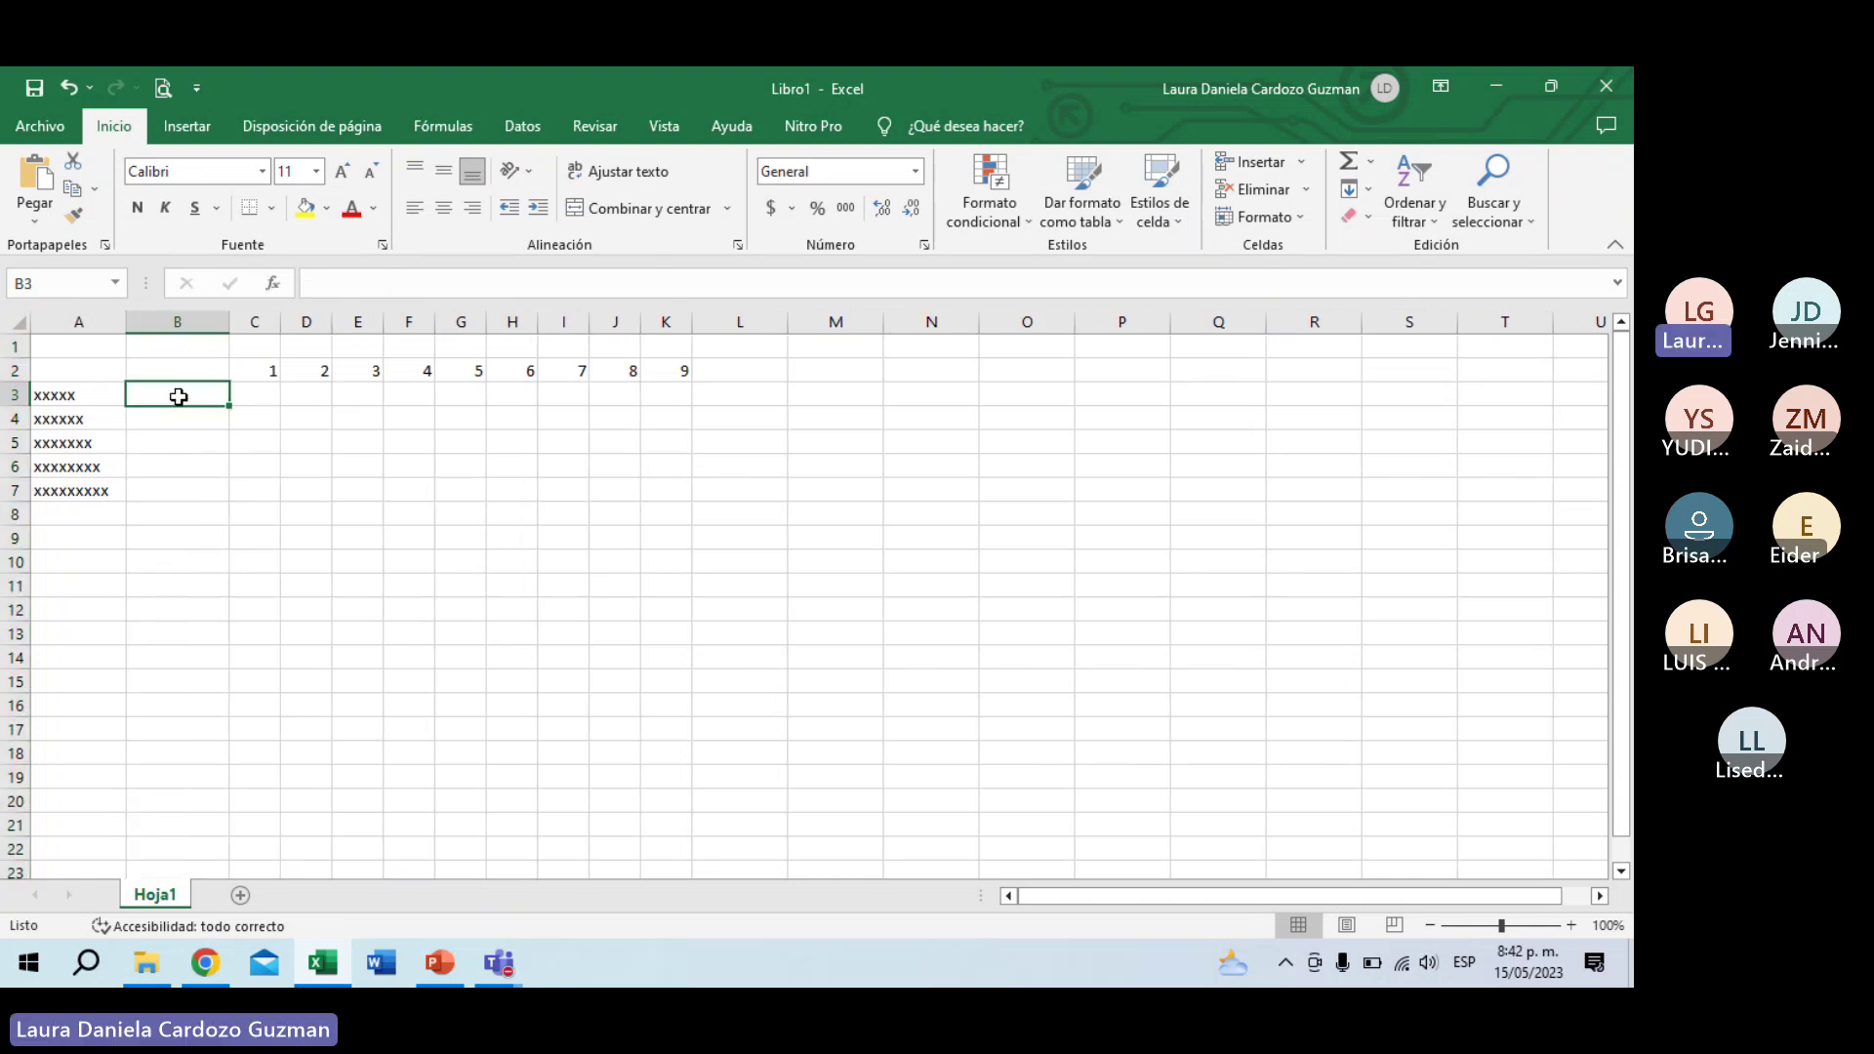
text(1 al)
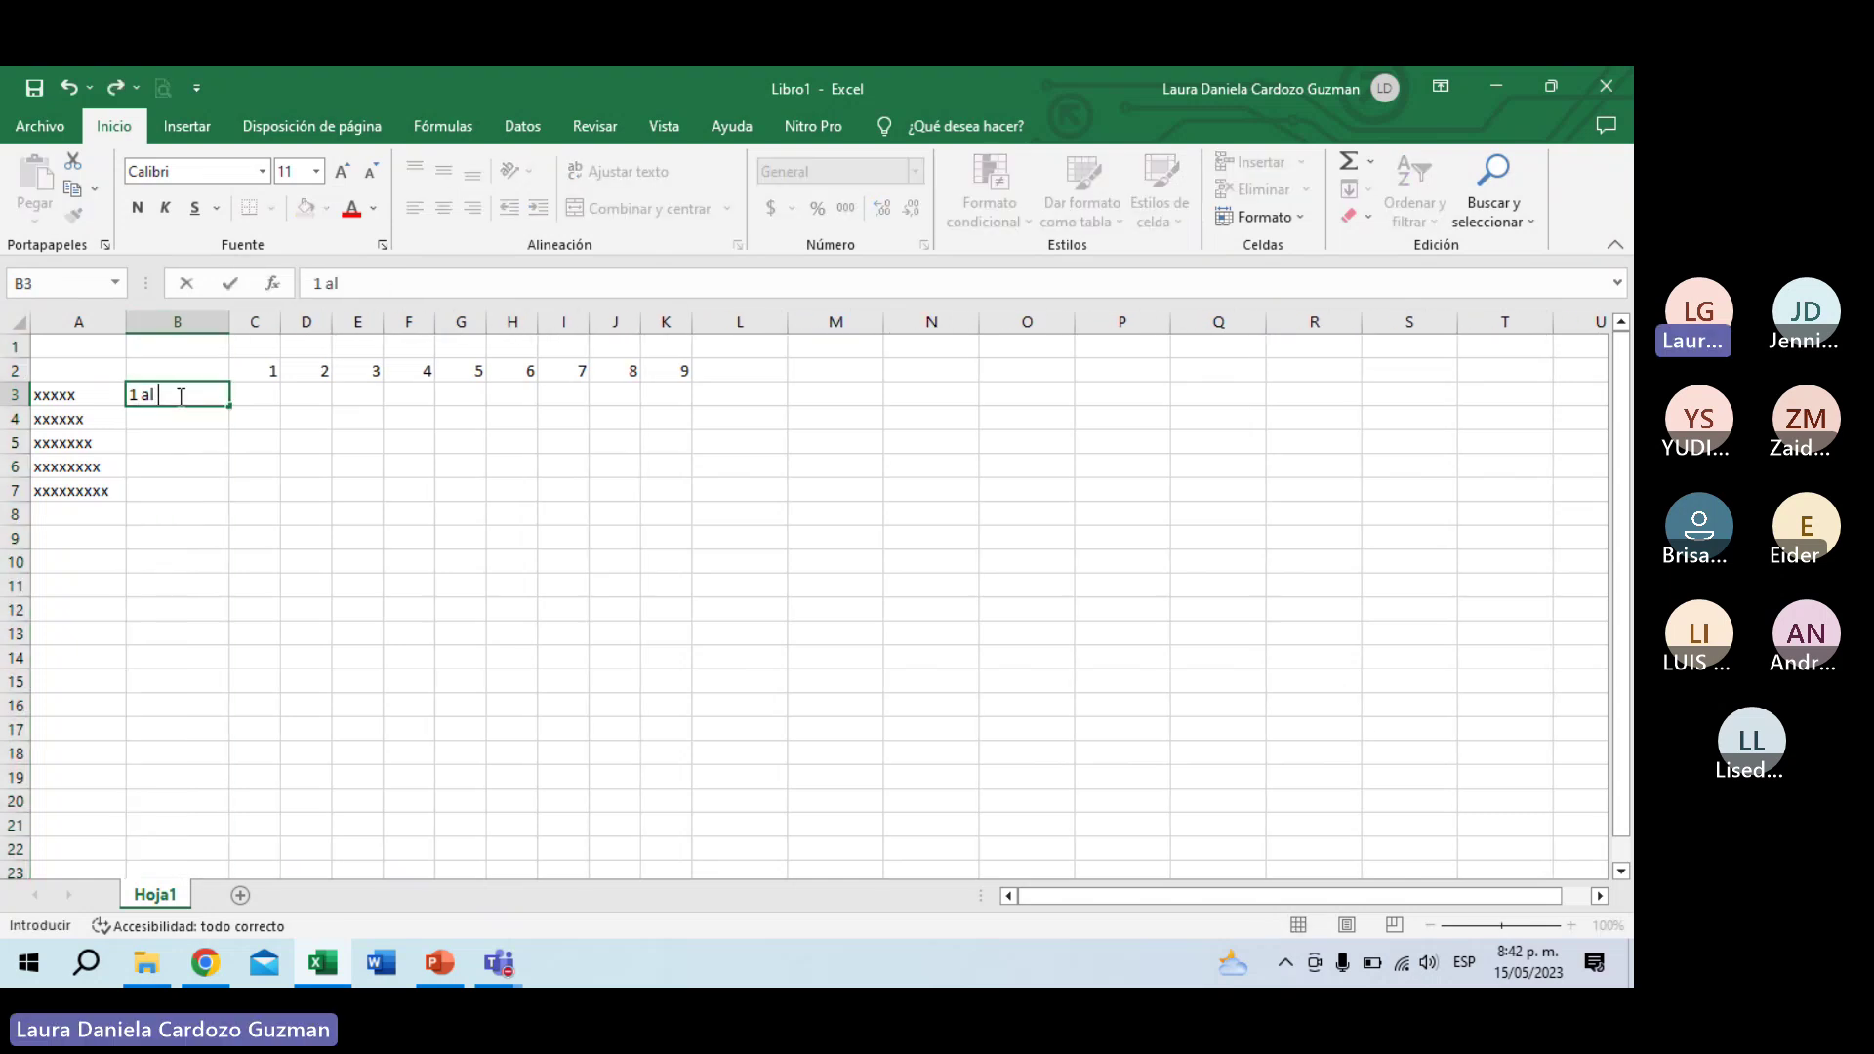
text( 3 de mayo)
key(Return)
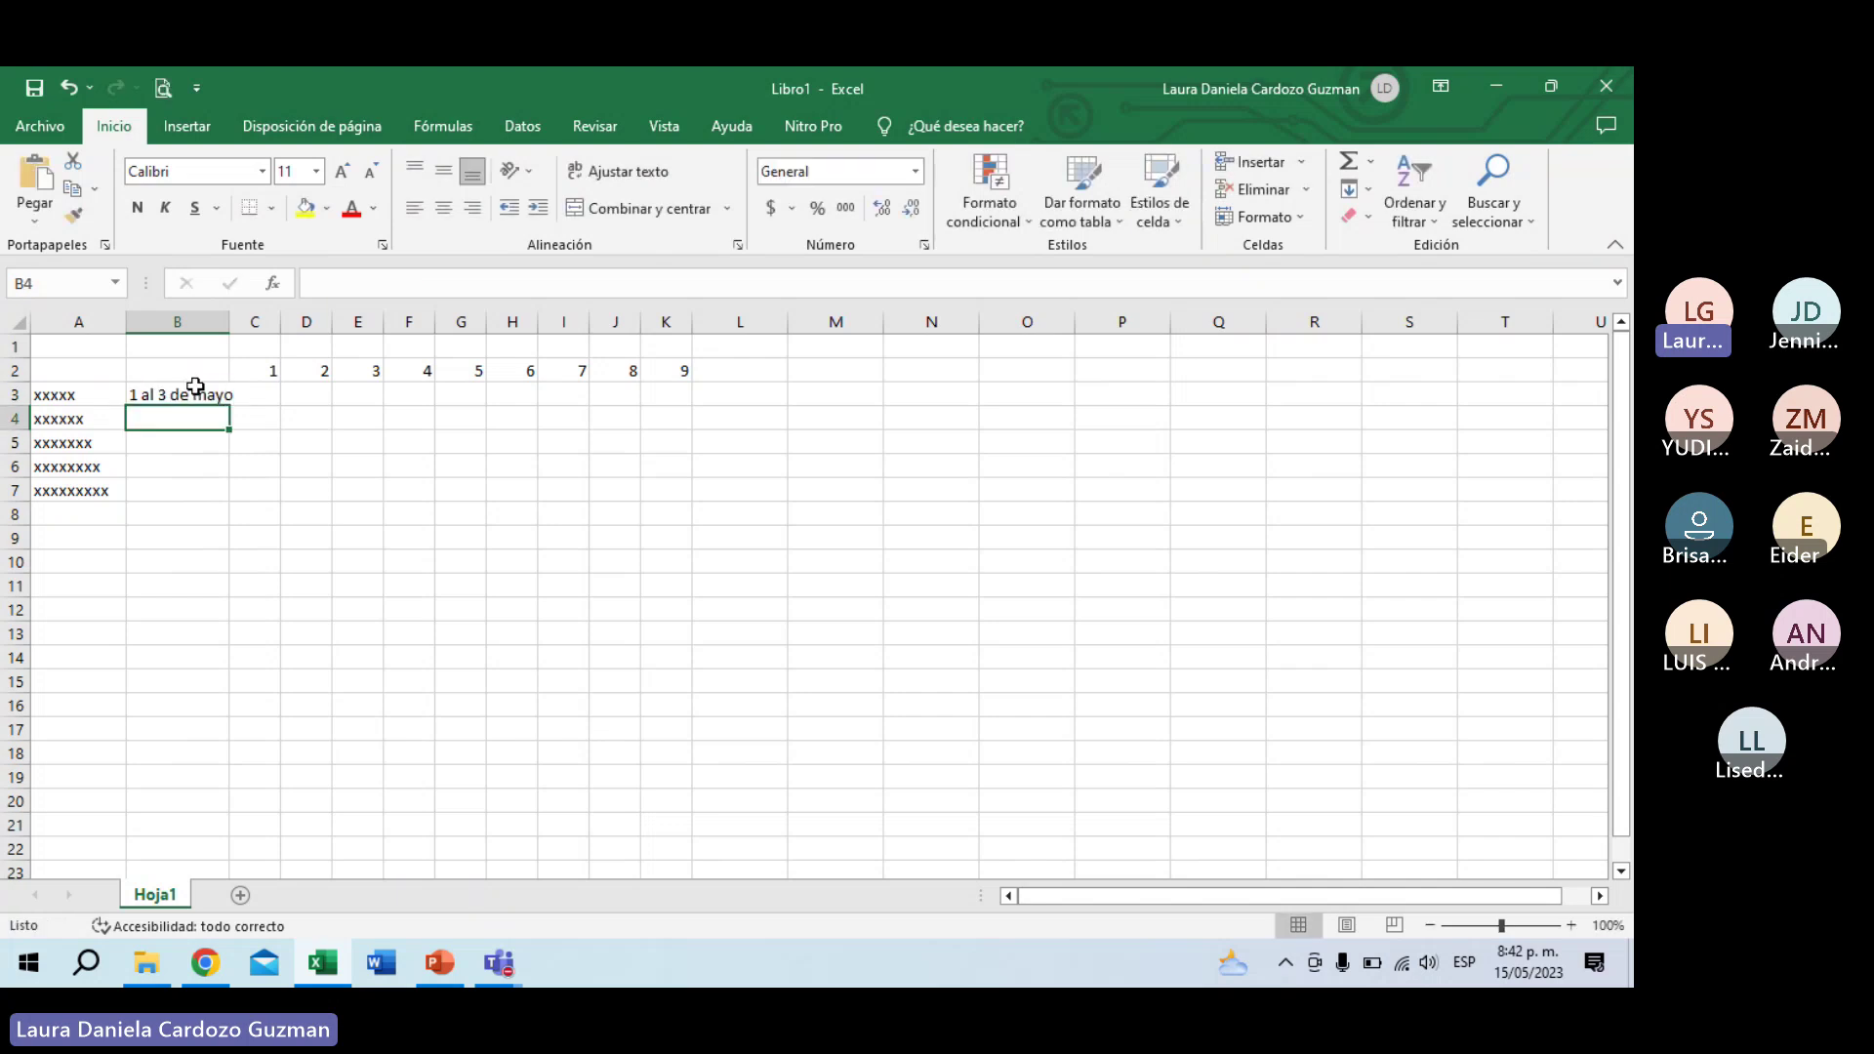
drag(232, 328, 240, 330)
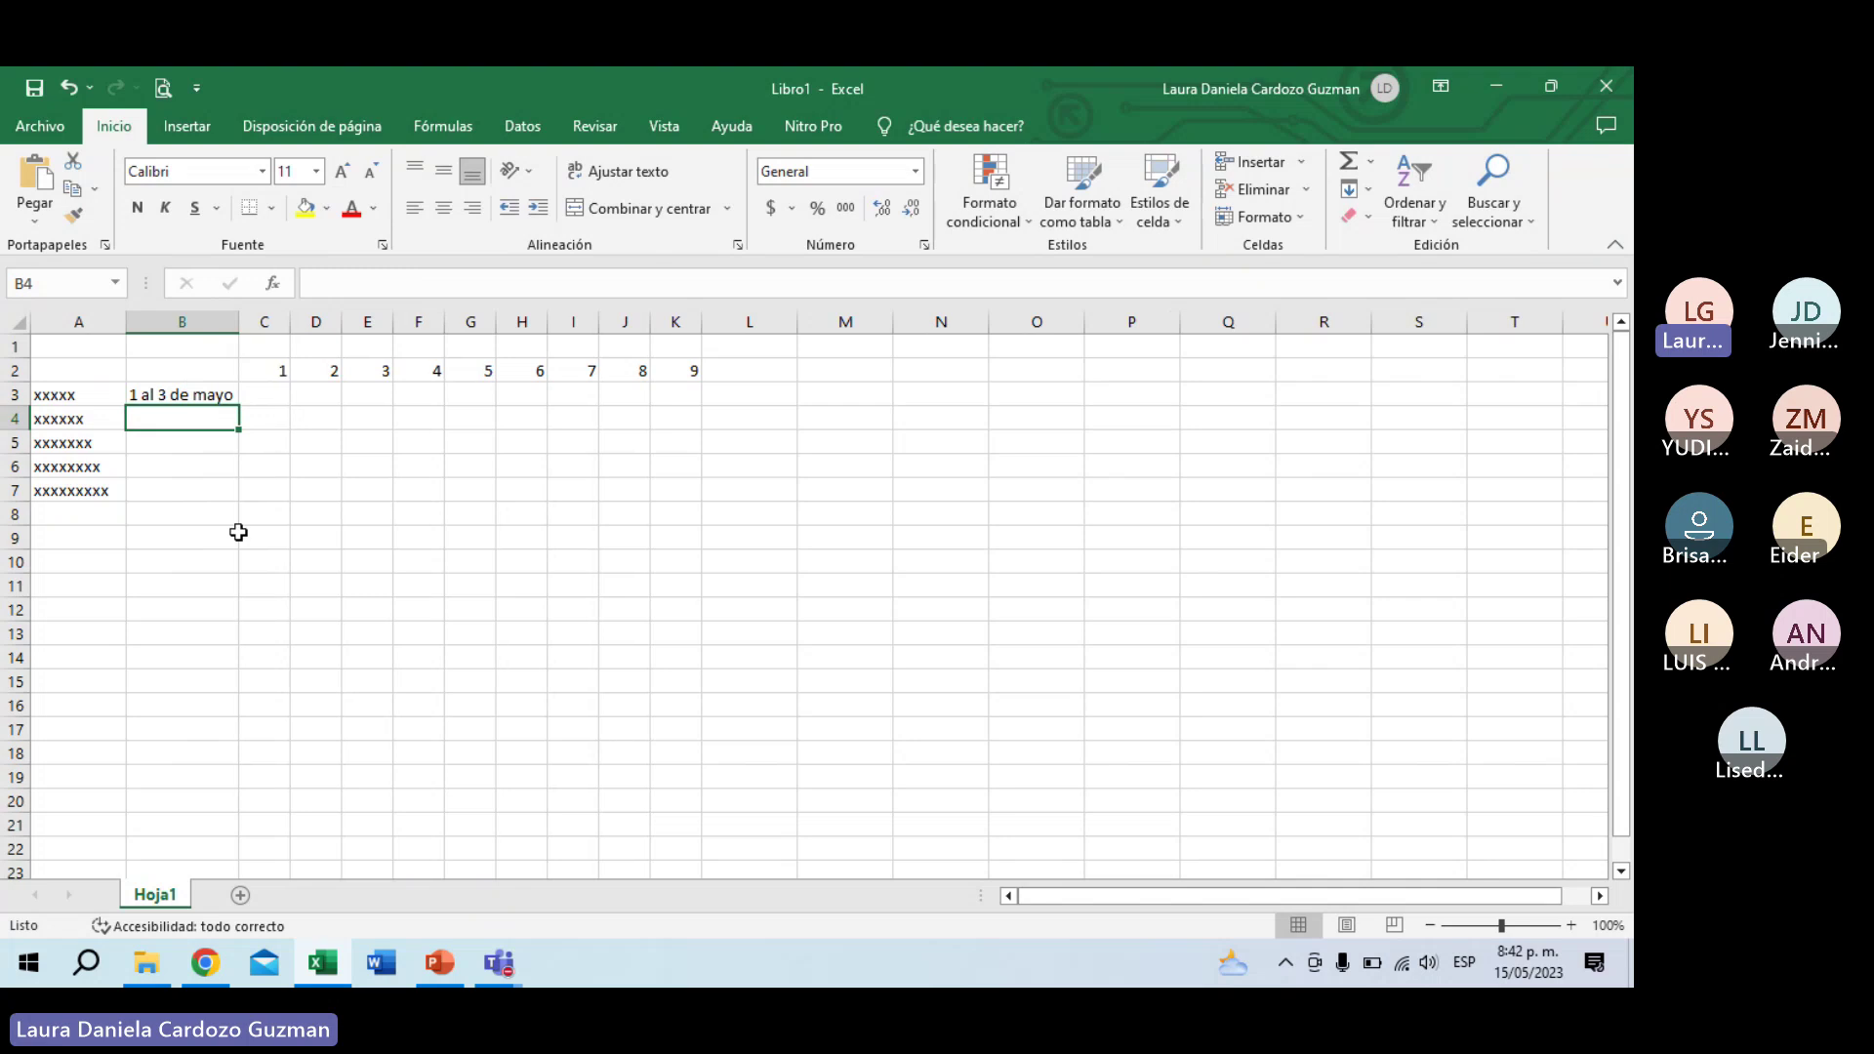
Step: Merge and center C1:K1 above the day numbers and enter the heading "MAYO"
drag(260, 395, 683, 350)
click(283, 347)
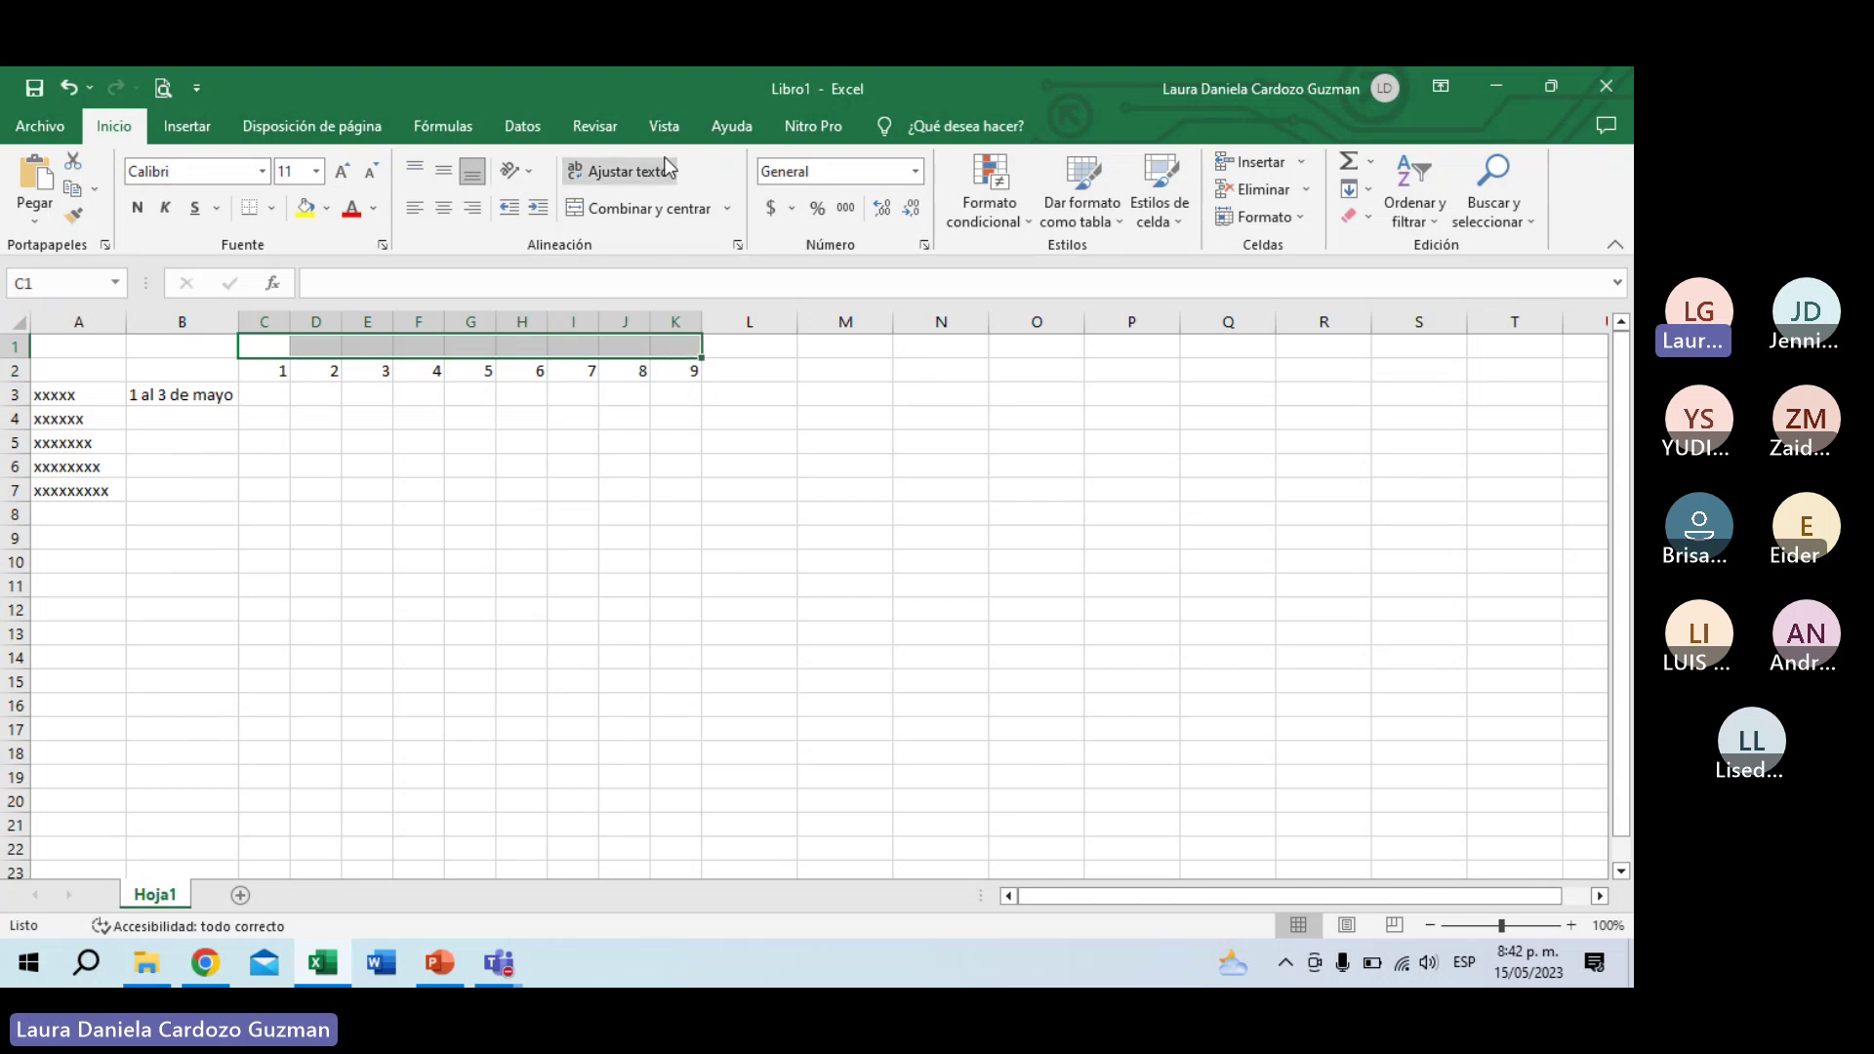
click(621, 209)
text(mayo)
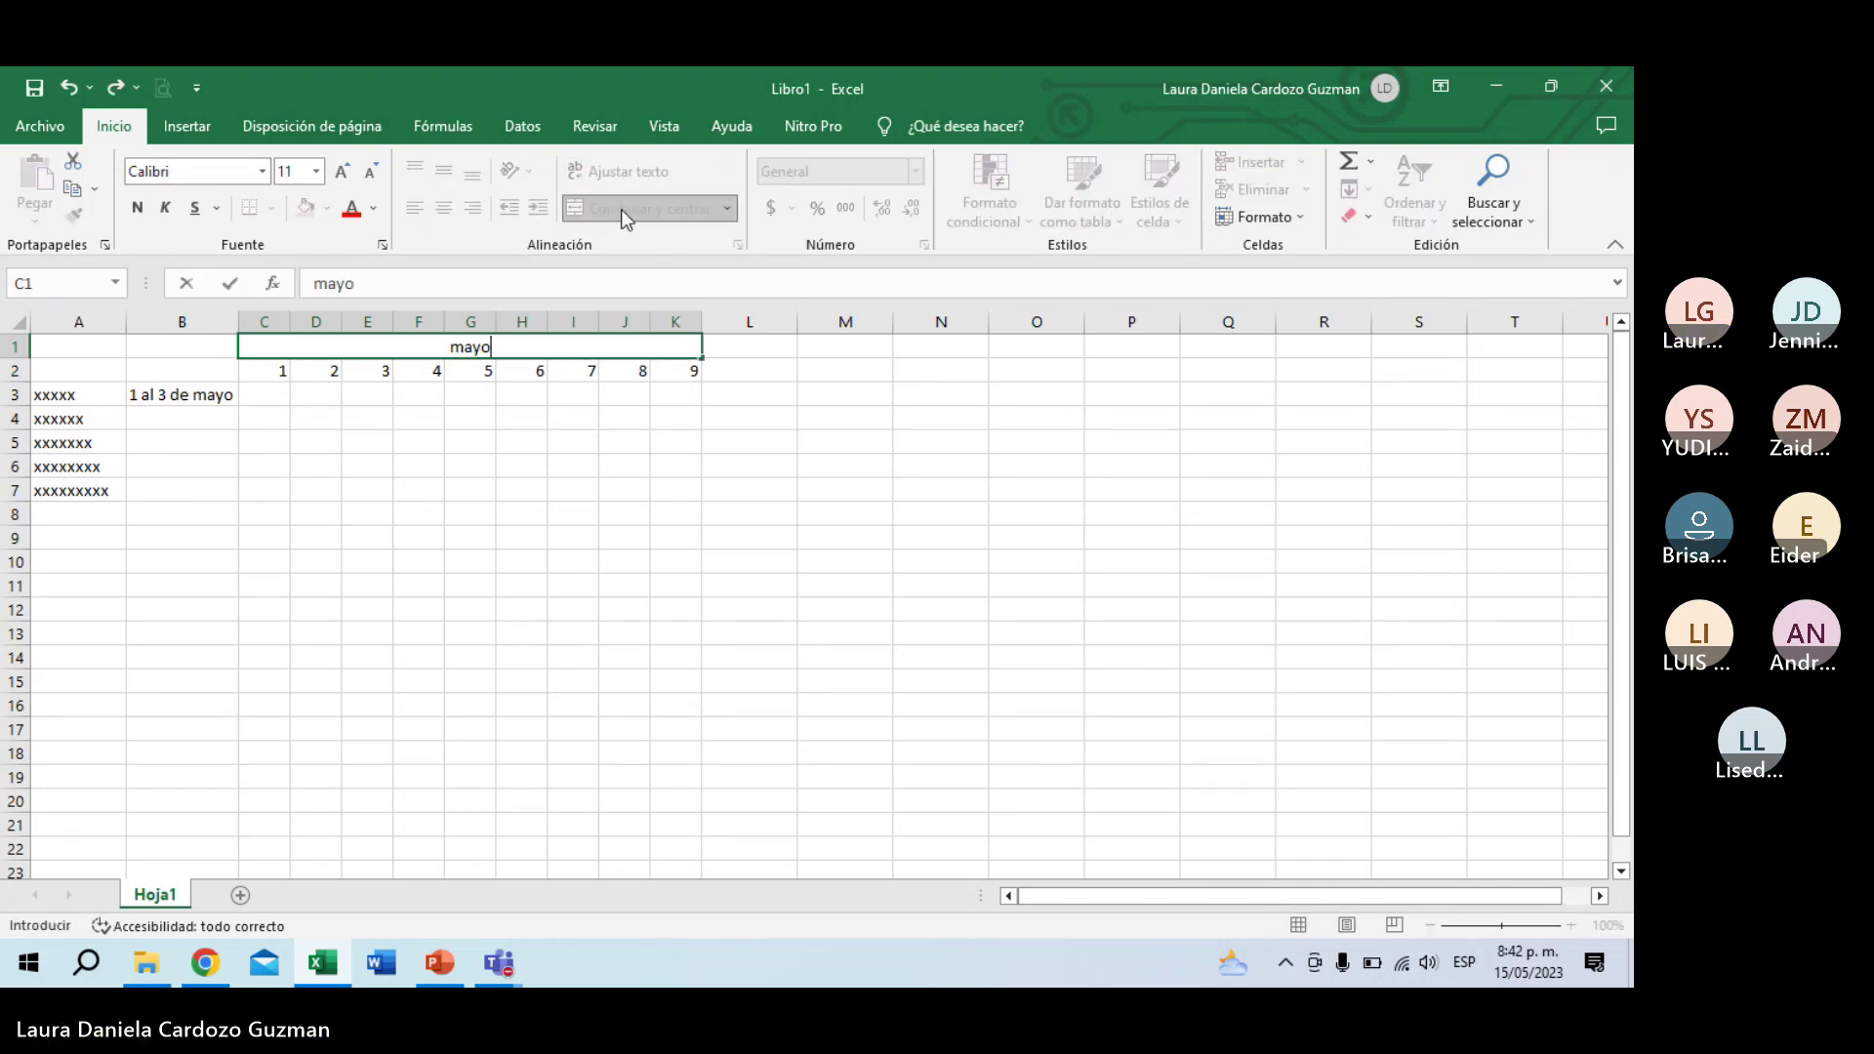
key(BackSpace)
key(BackSpace)
key(BackSpace)
key(Caps_Lock)
text(MAY)
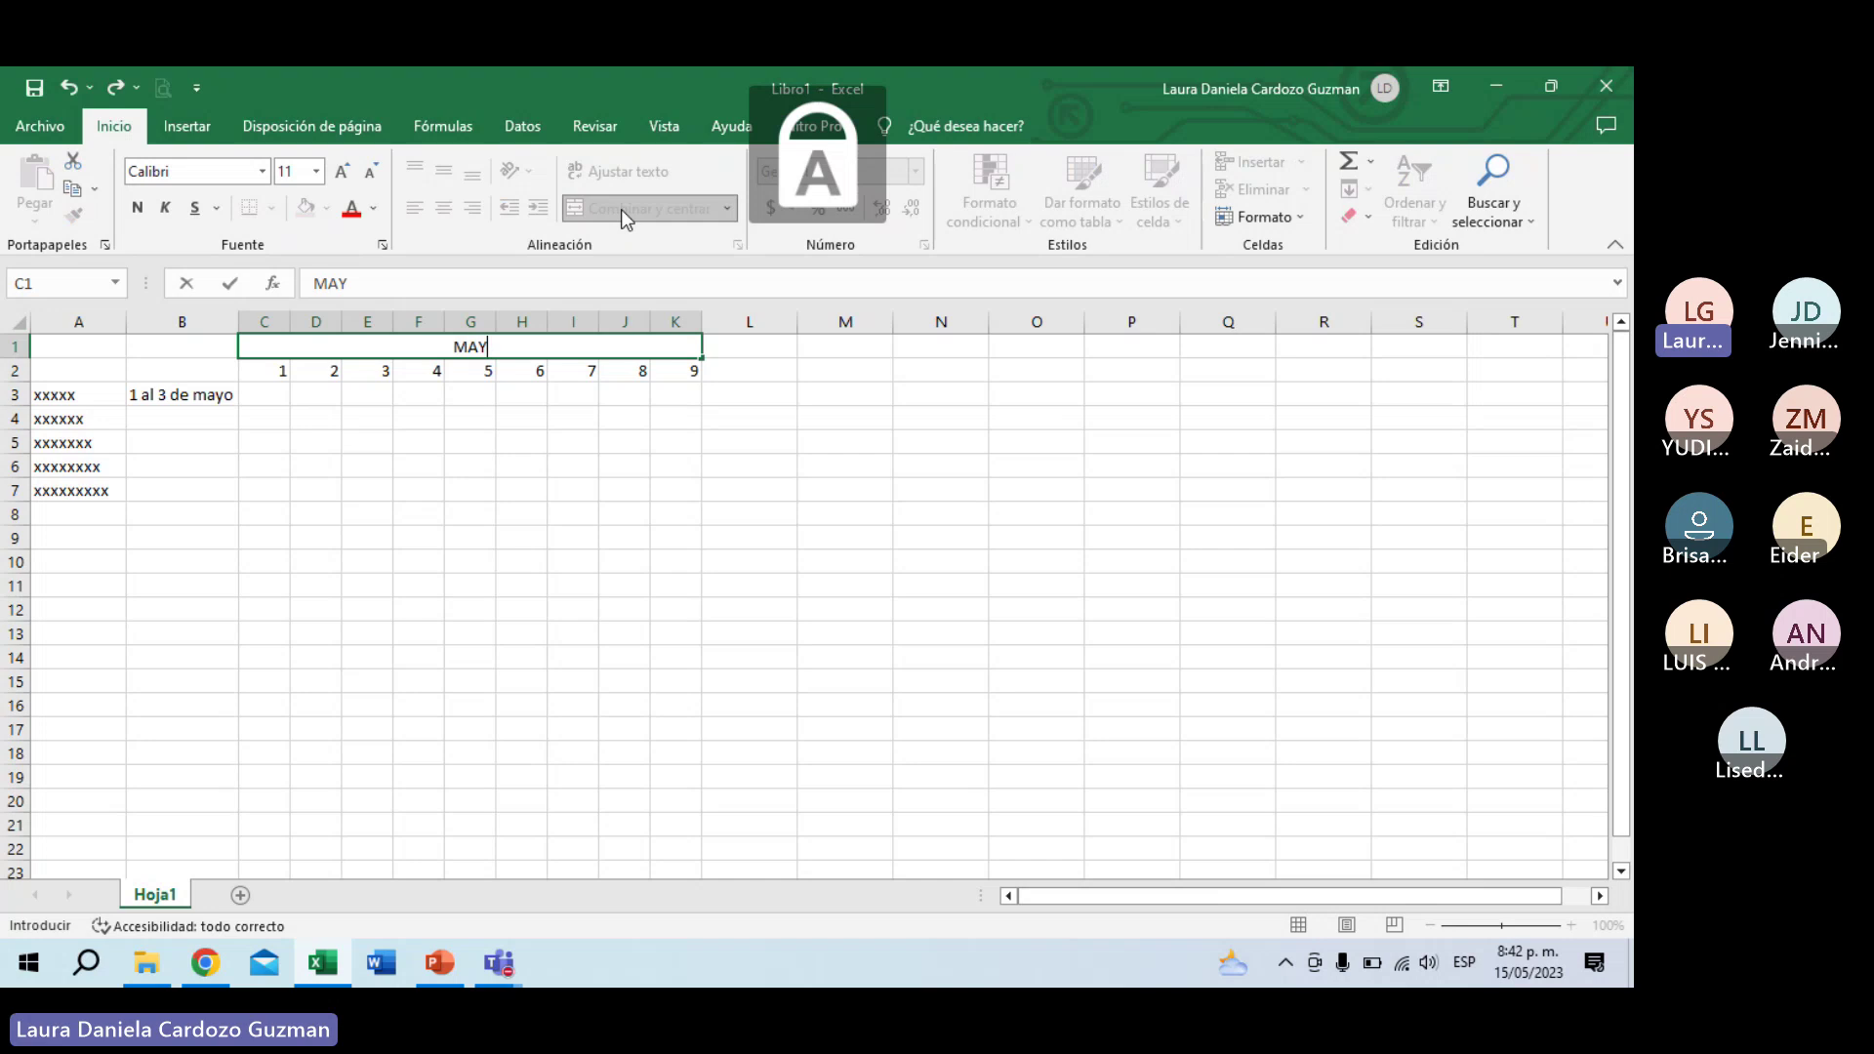
text(O)
Step: Fill C3:E3 with yellow to mark days 1 to 3 for the first activity
click(264, 395)
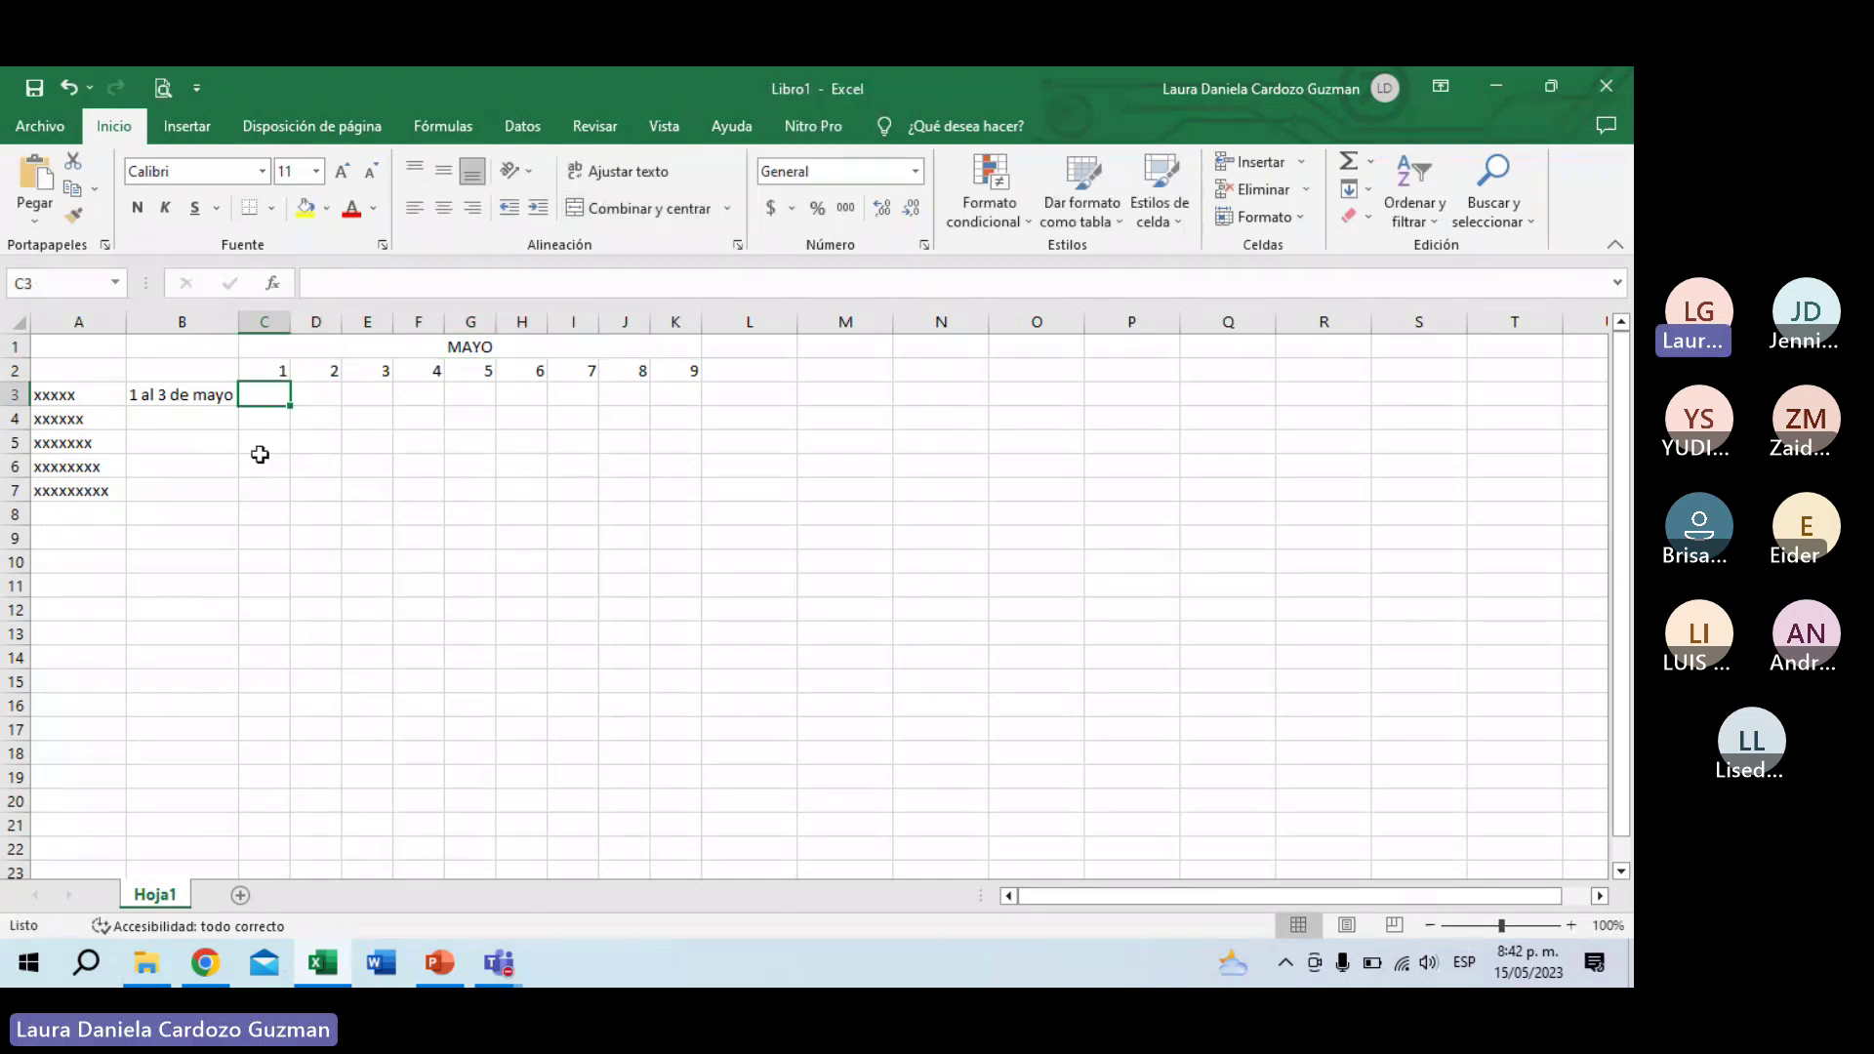
drag(263, 396, 376, 396)
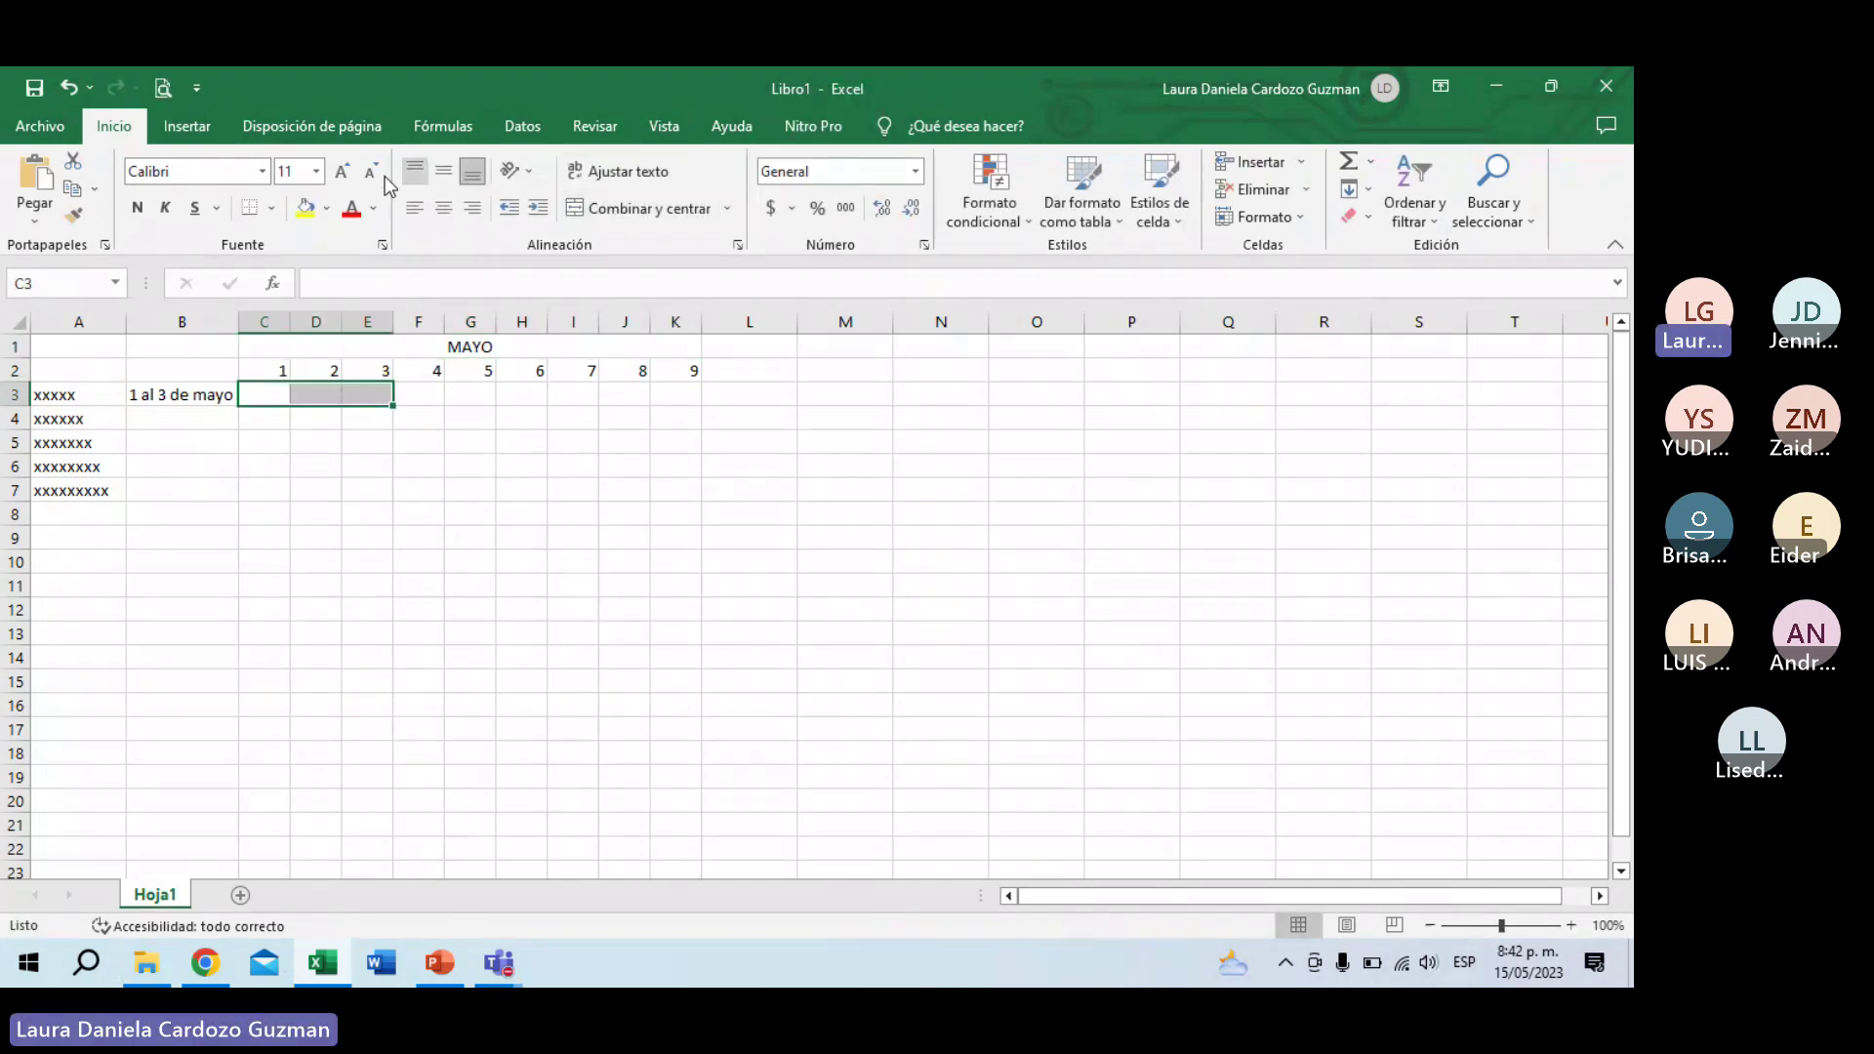
click(305, 208)
click(308, 485)
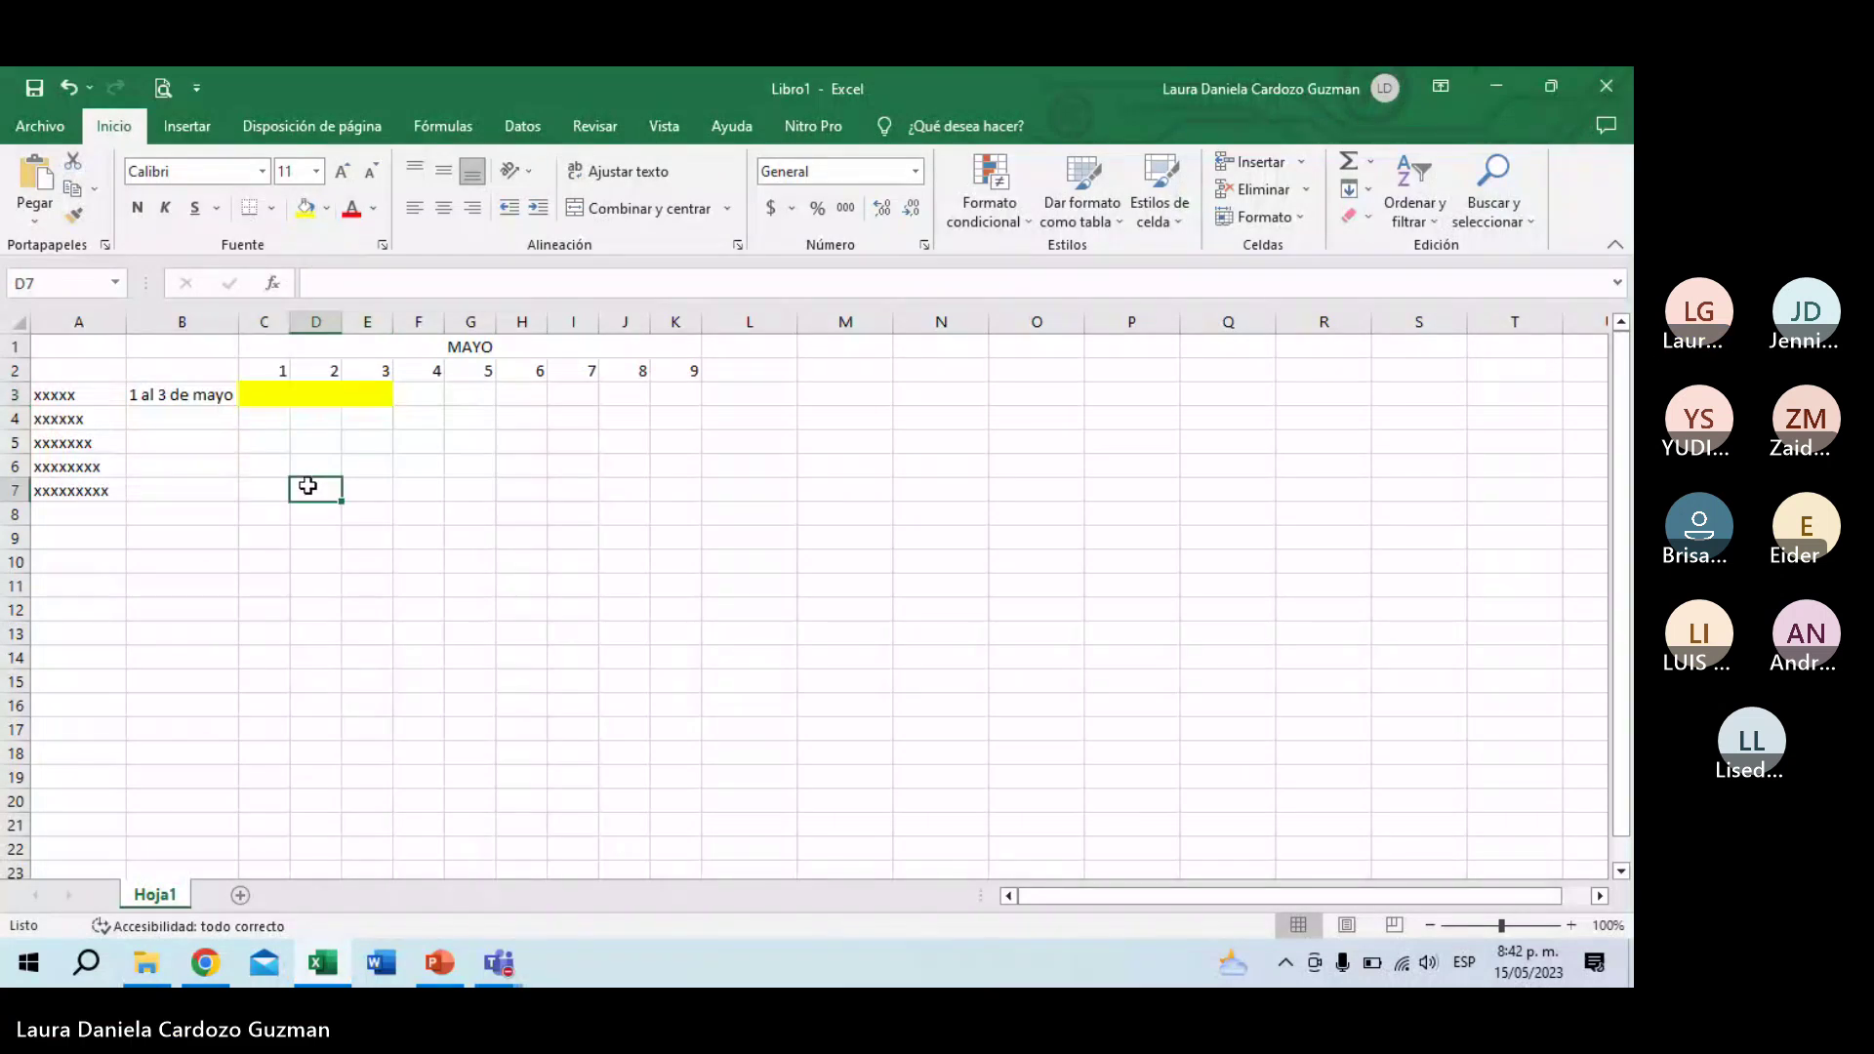
Step: Enter "3 al 5 de mayo" in B4 as the date range of the second activity
click(168, 420)
text(3 AK)
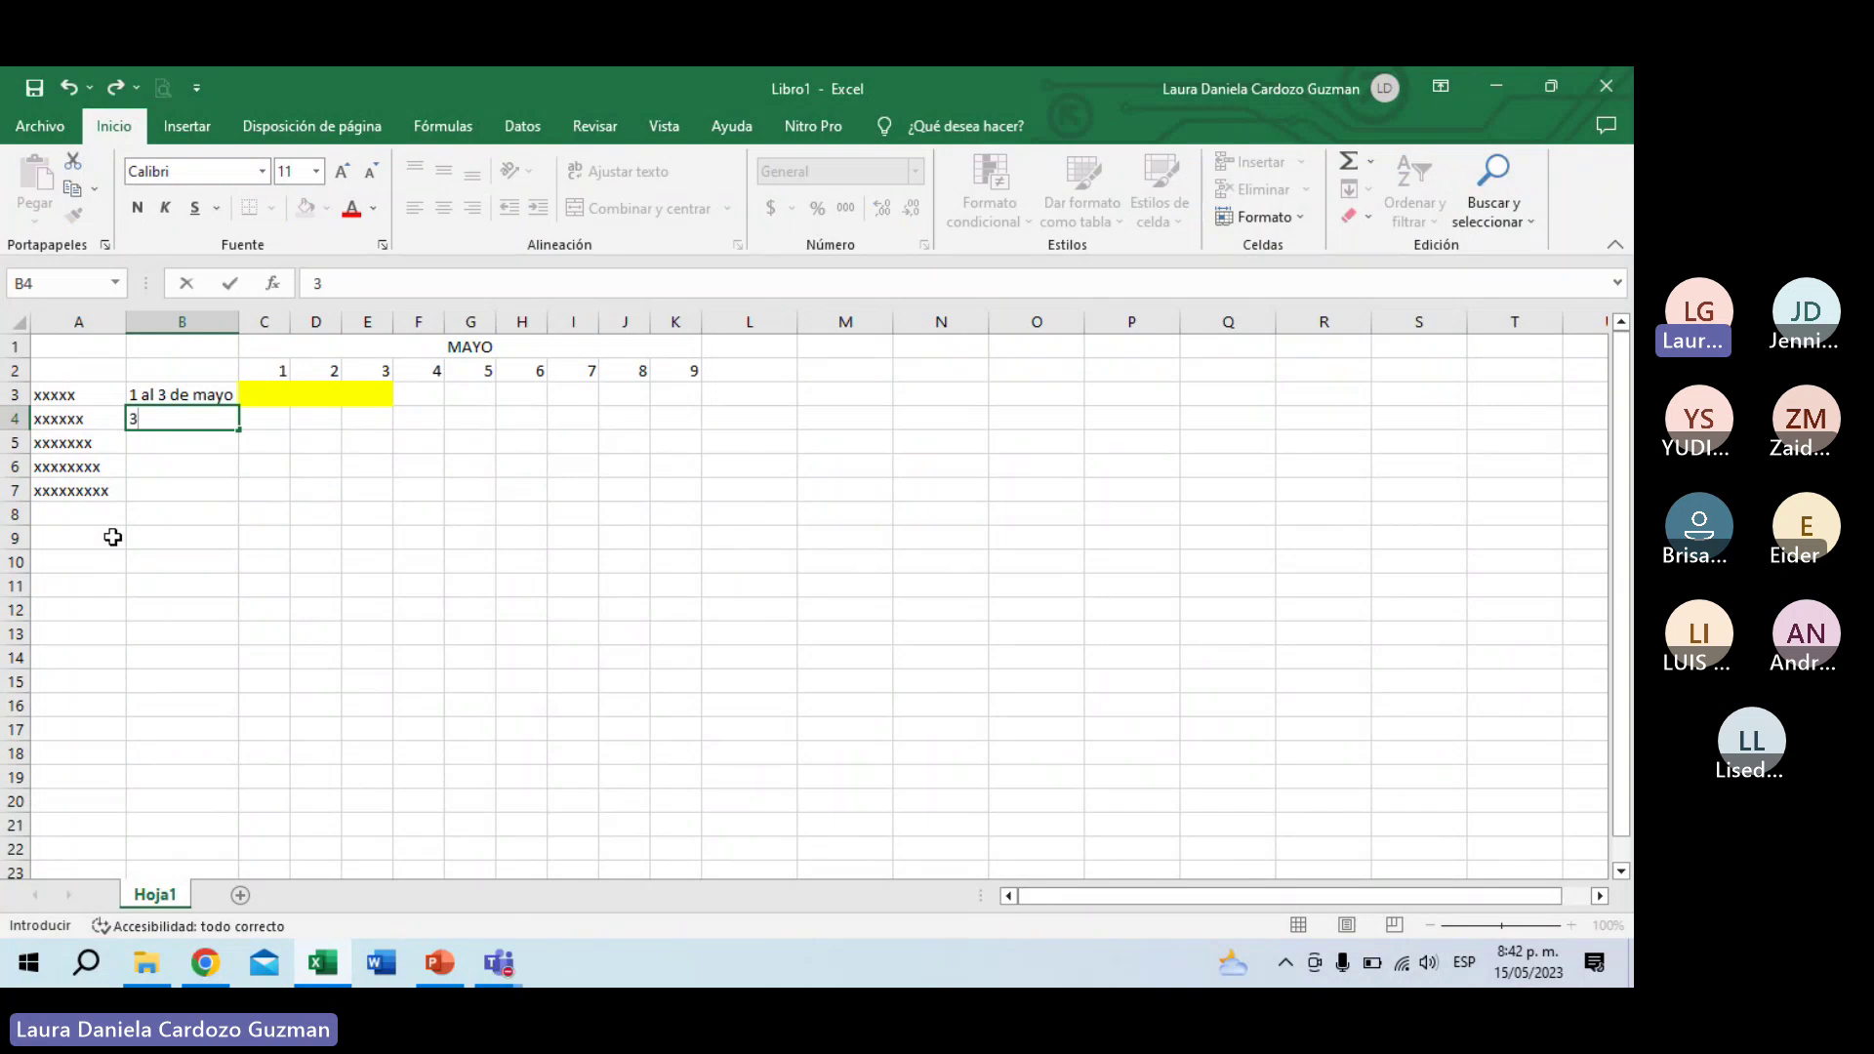
key(BackSpace)
key(BackSpace)
key(Caps_Lock)
text(a)
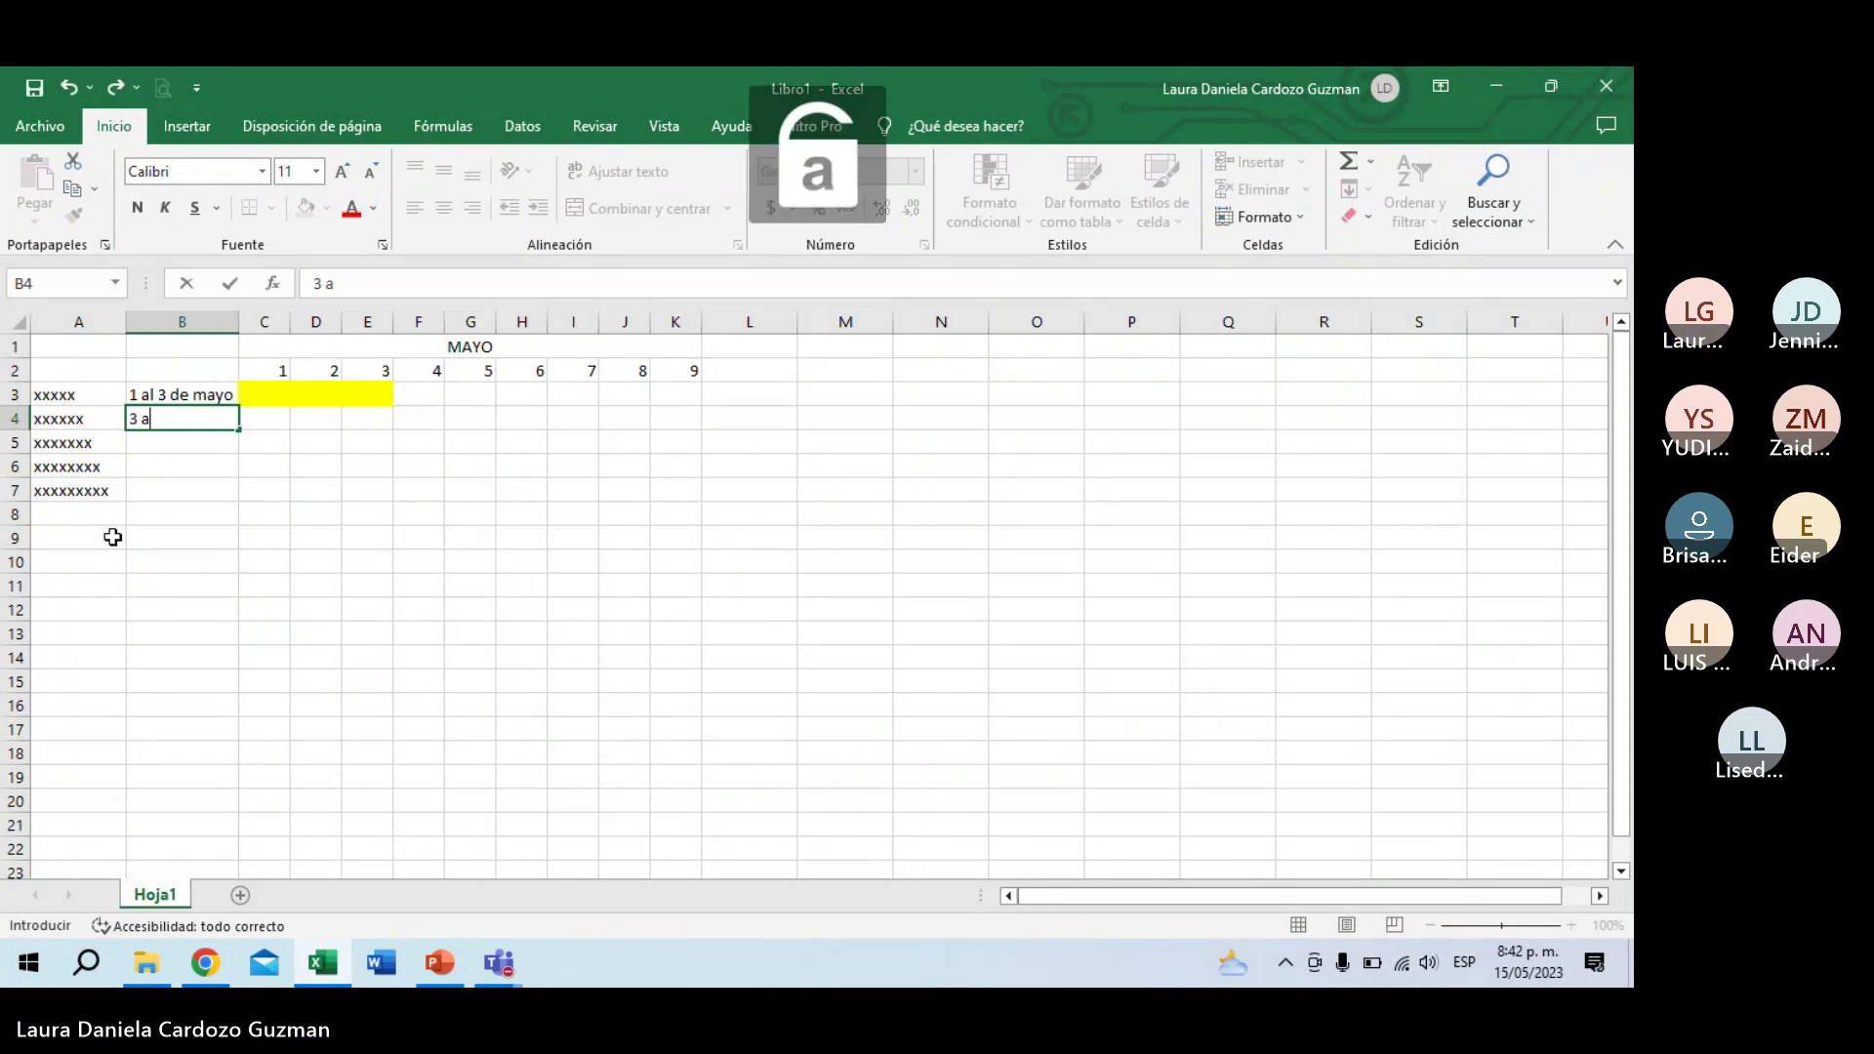
text(l 5)
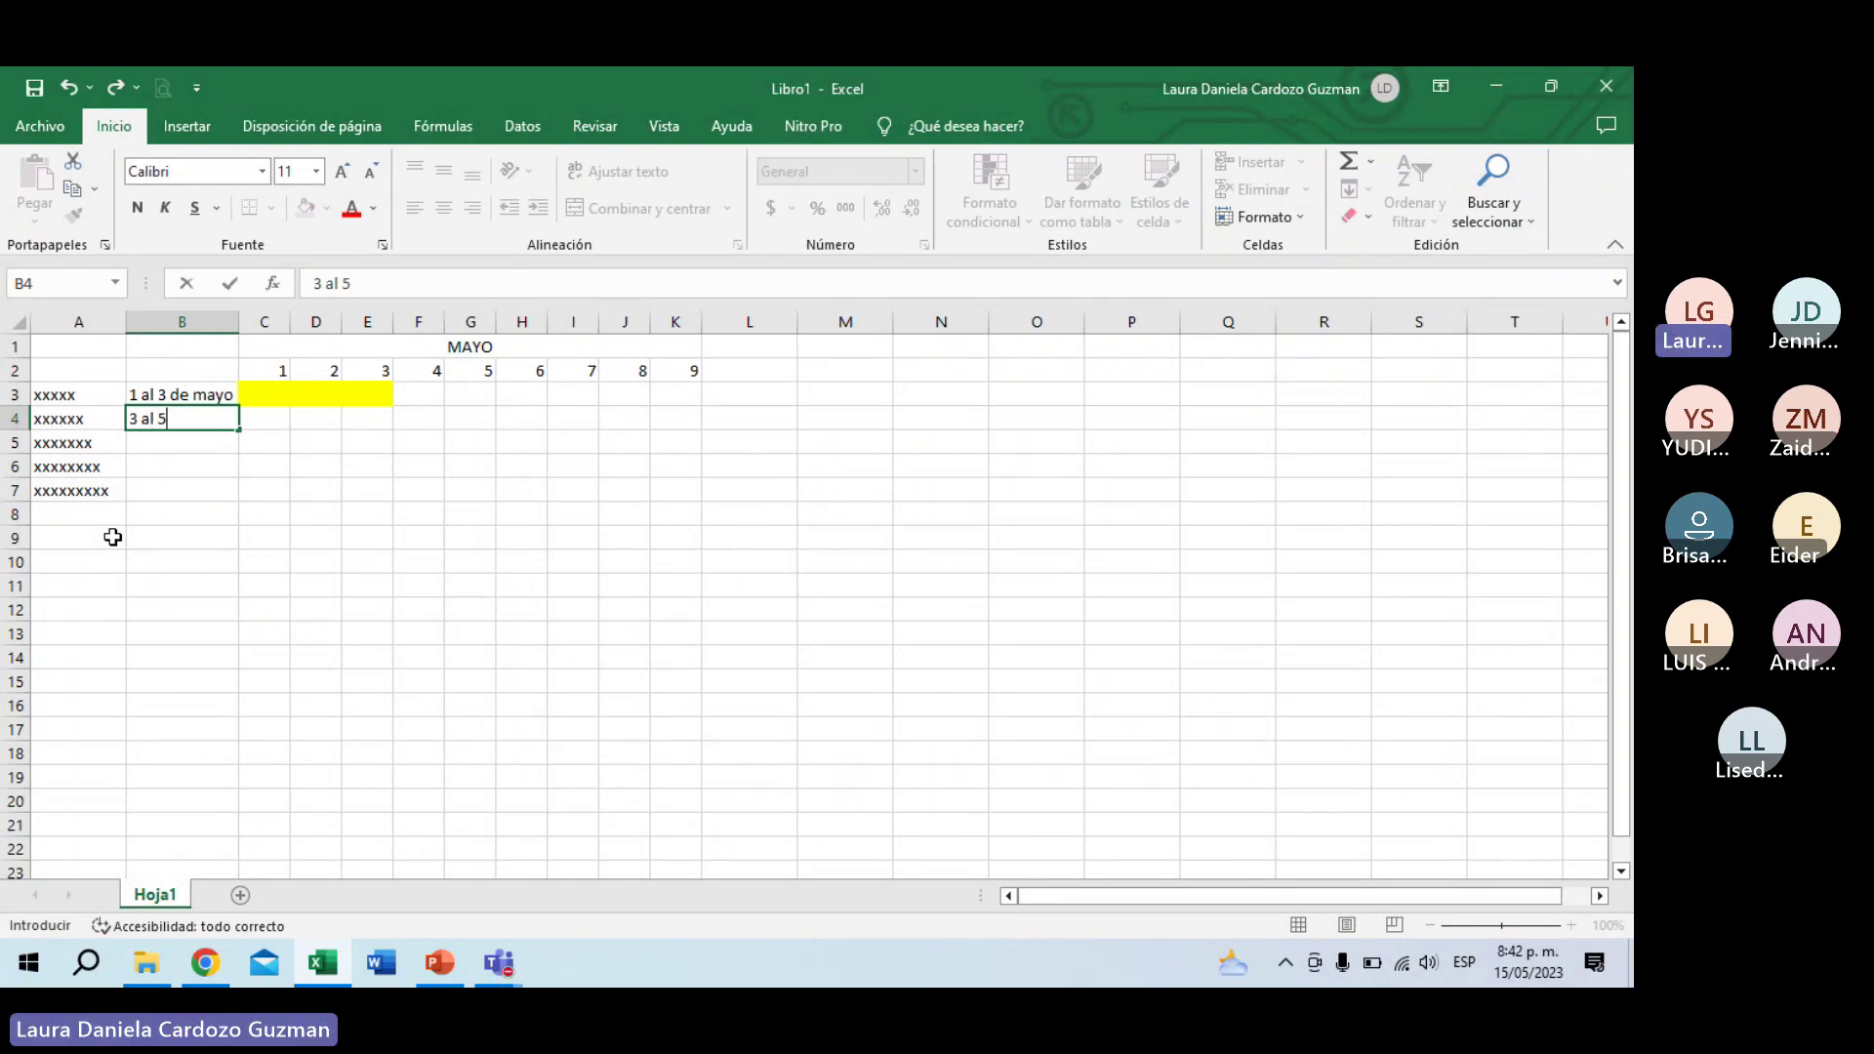
text( de m)
key(BackSpace)
key(BackSpace)
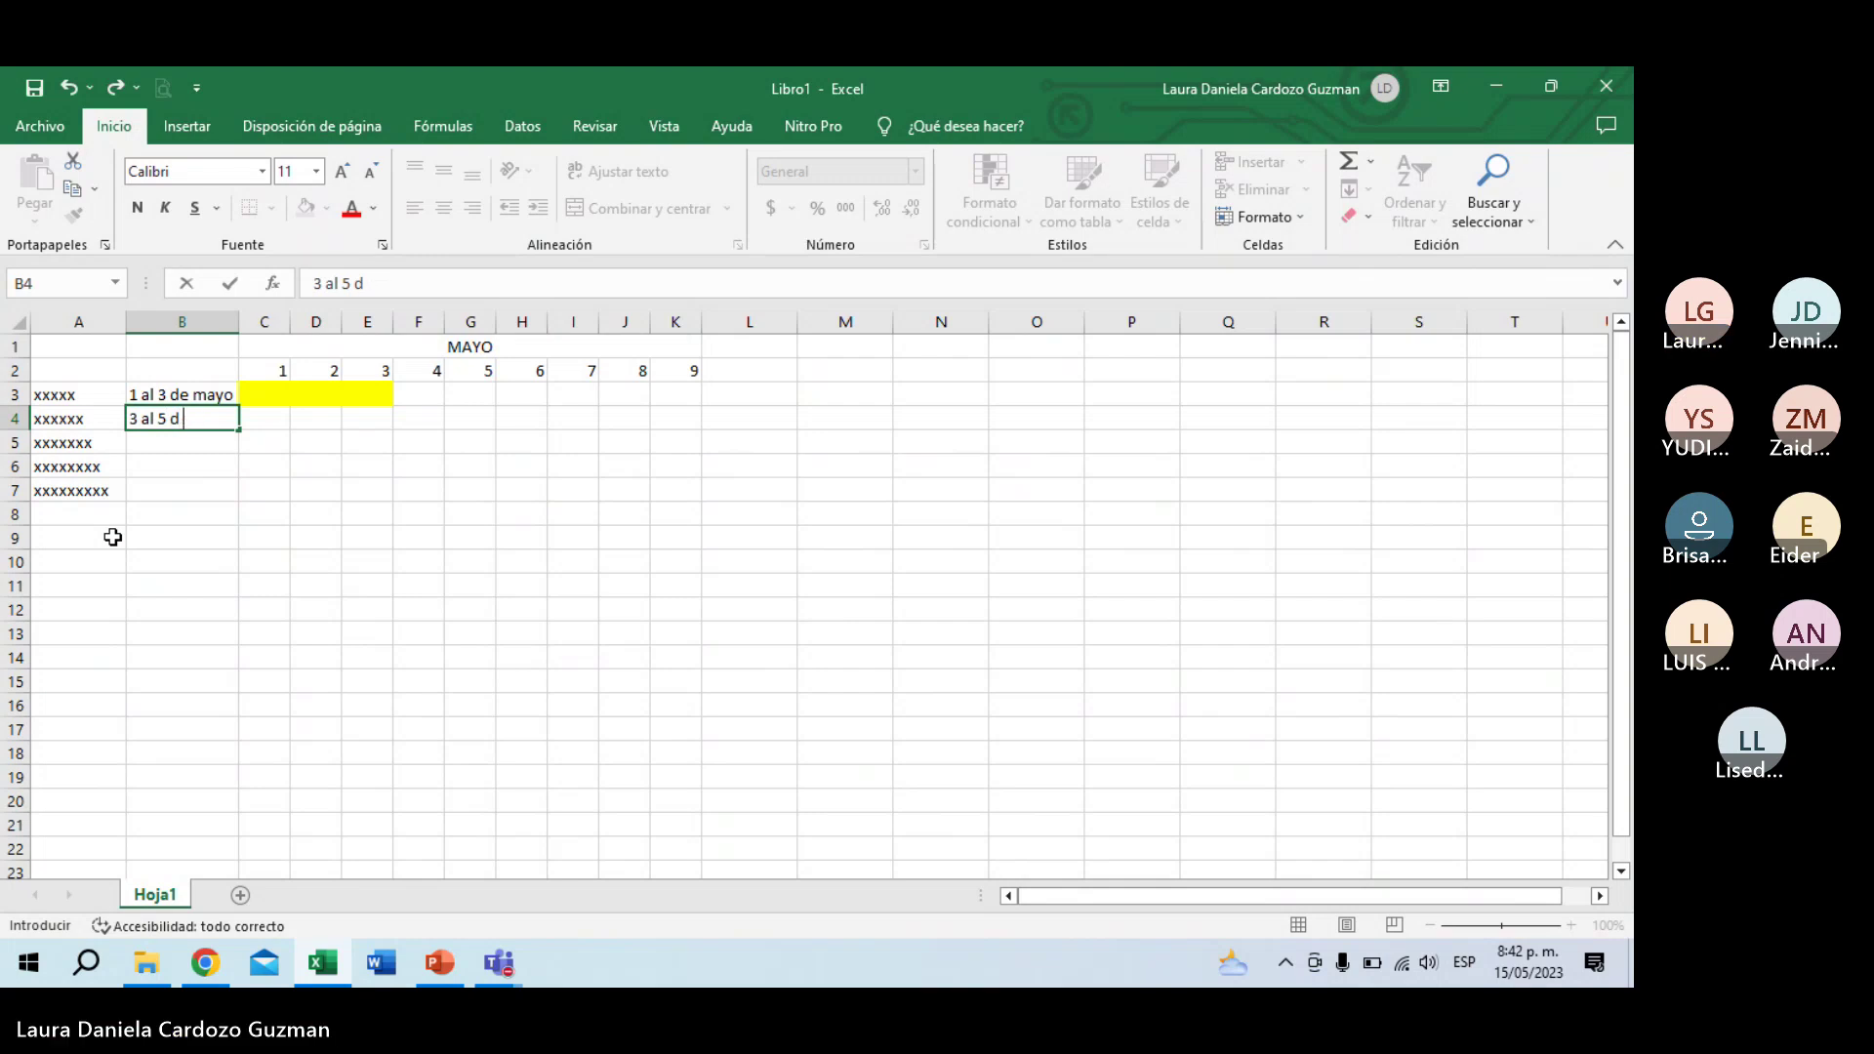
text(e mayo)
key(Return)
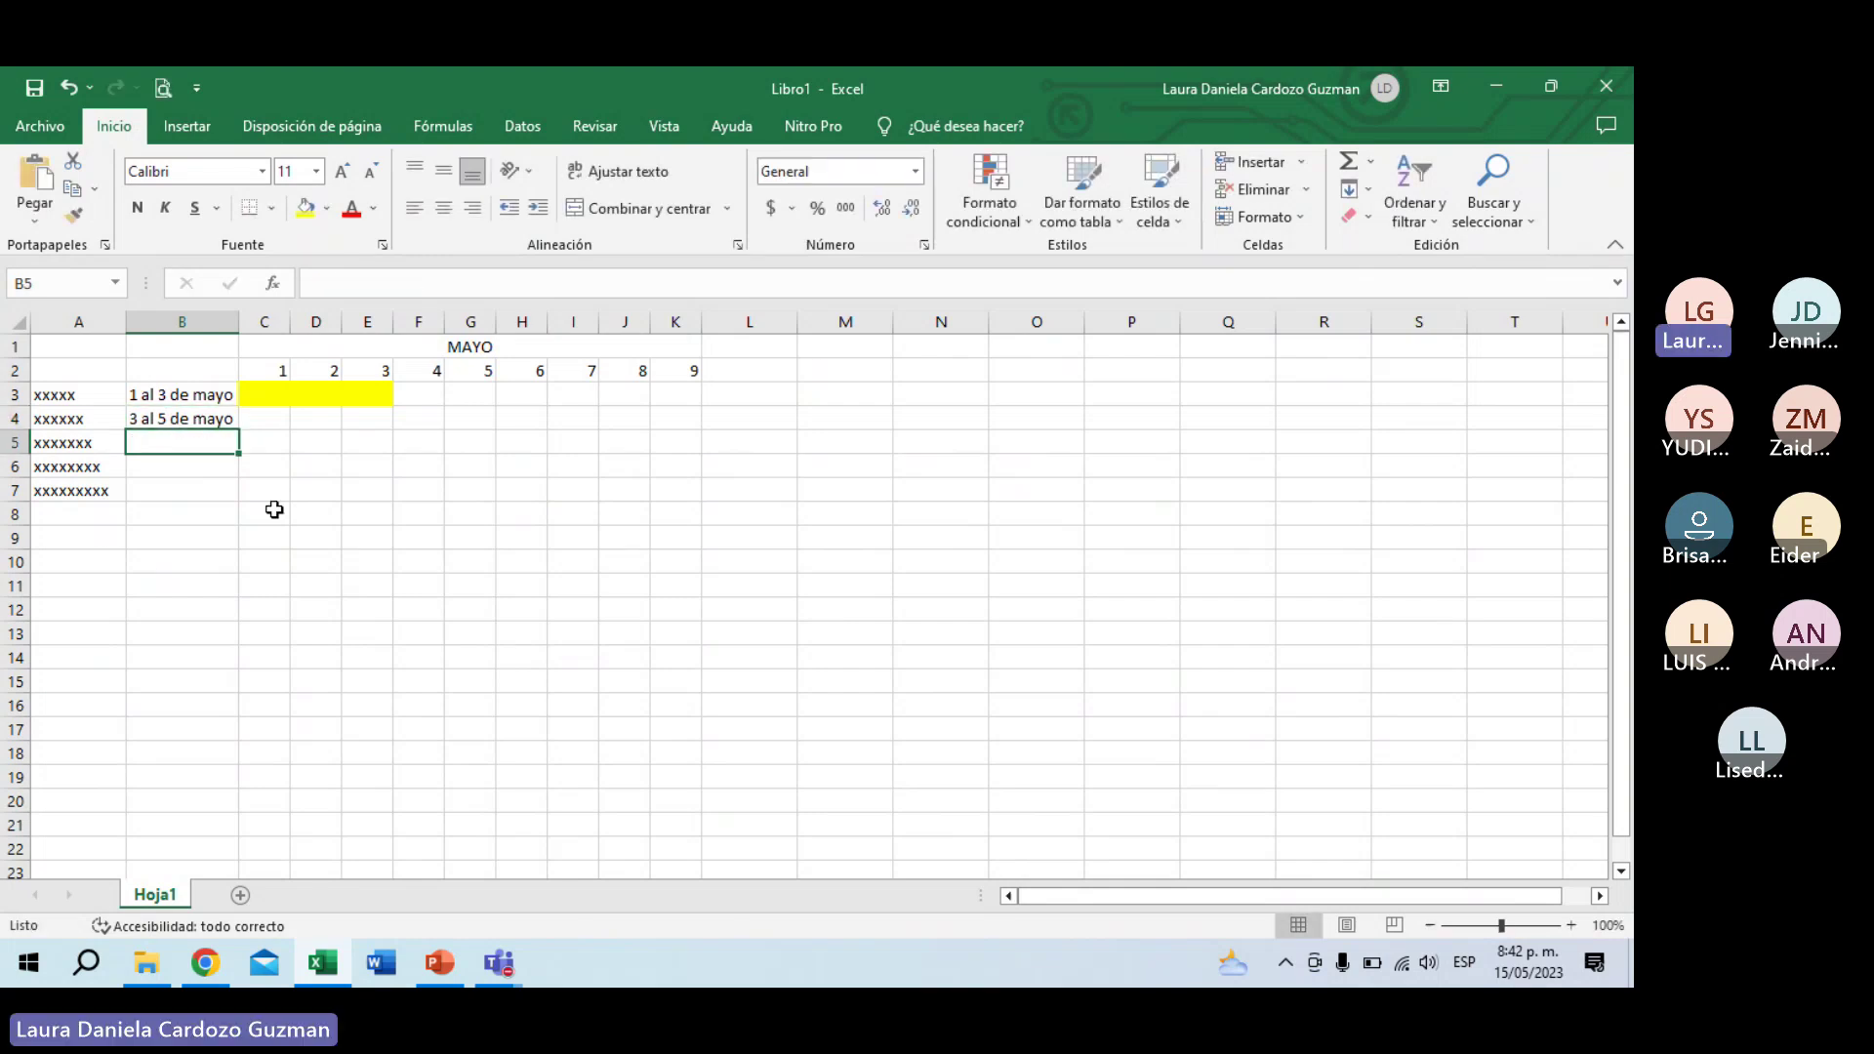
Step: Fill E4:G4 with yellow to mark days 3 to 5 for the second activity
click(377, 422)
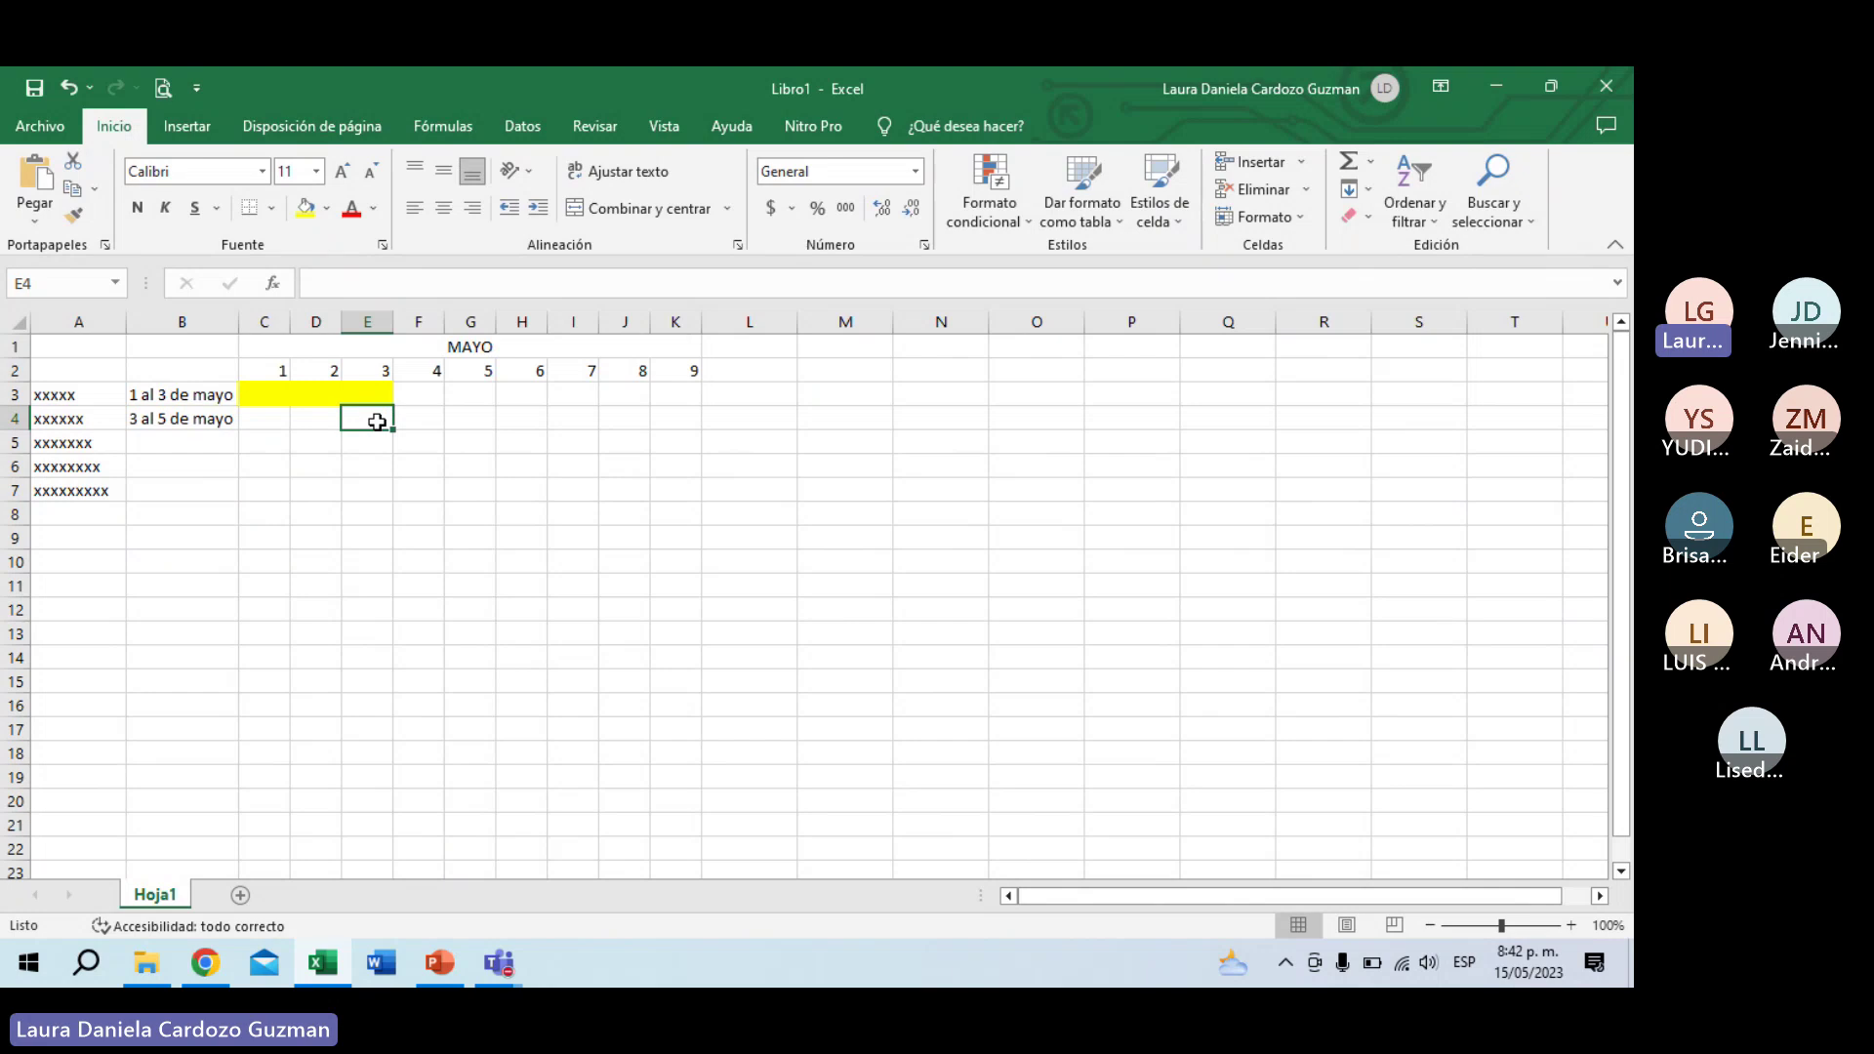
key(shift+Right)
key(shift+Right)
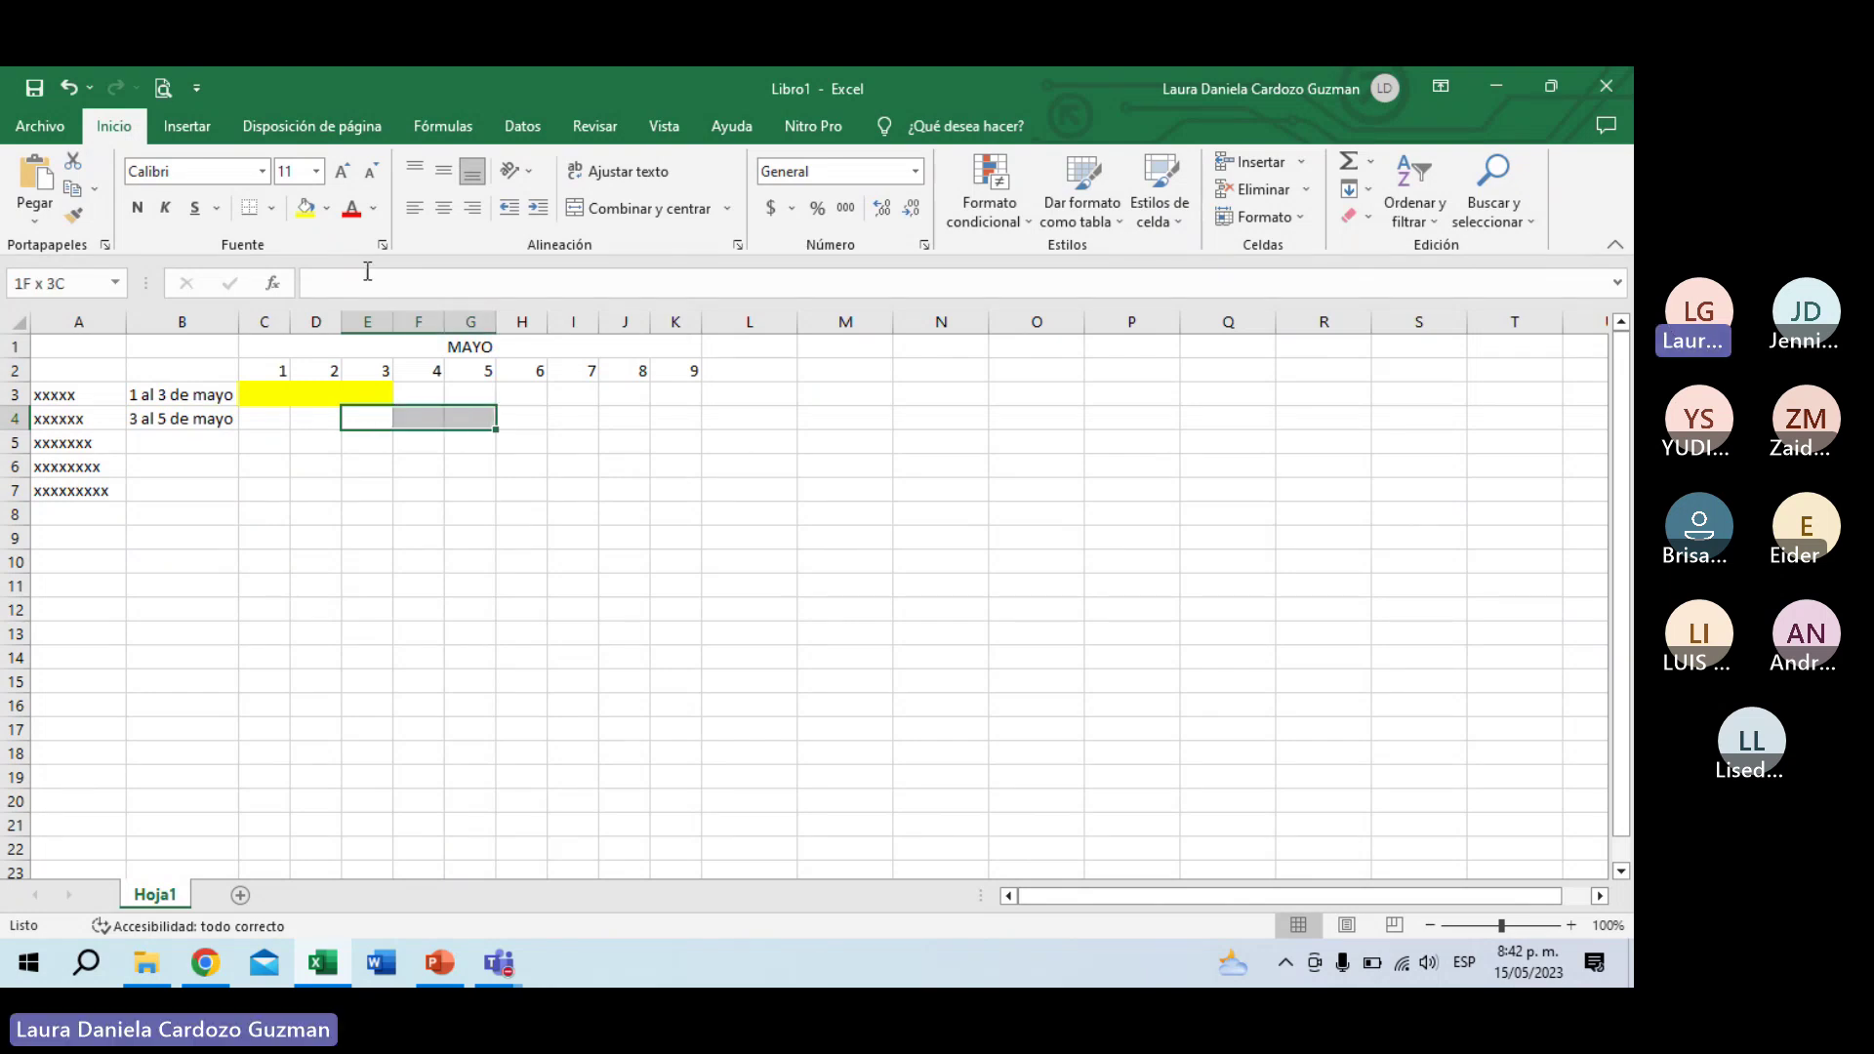
click(314, 211)
click(403, 609)
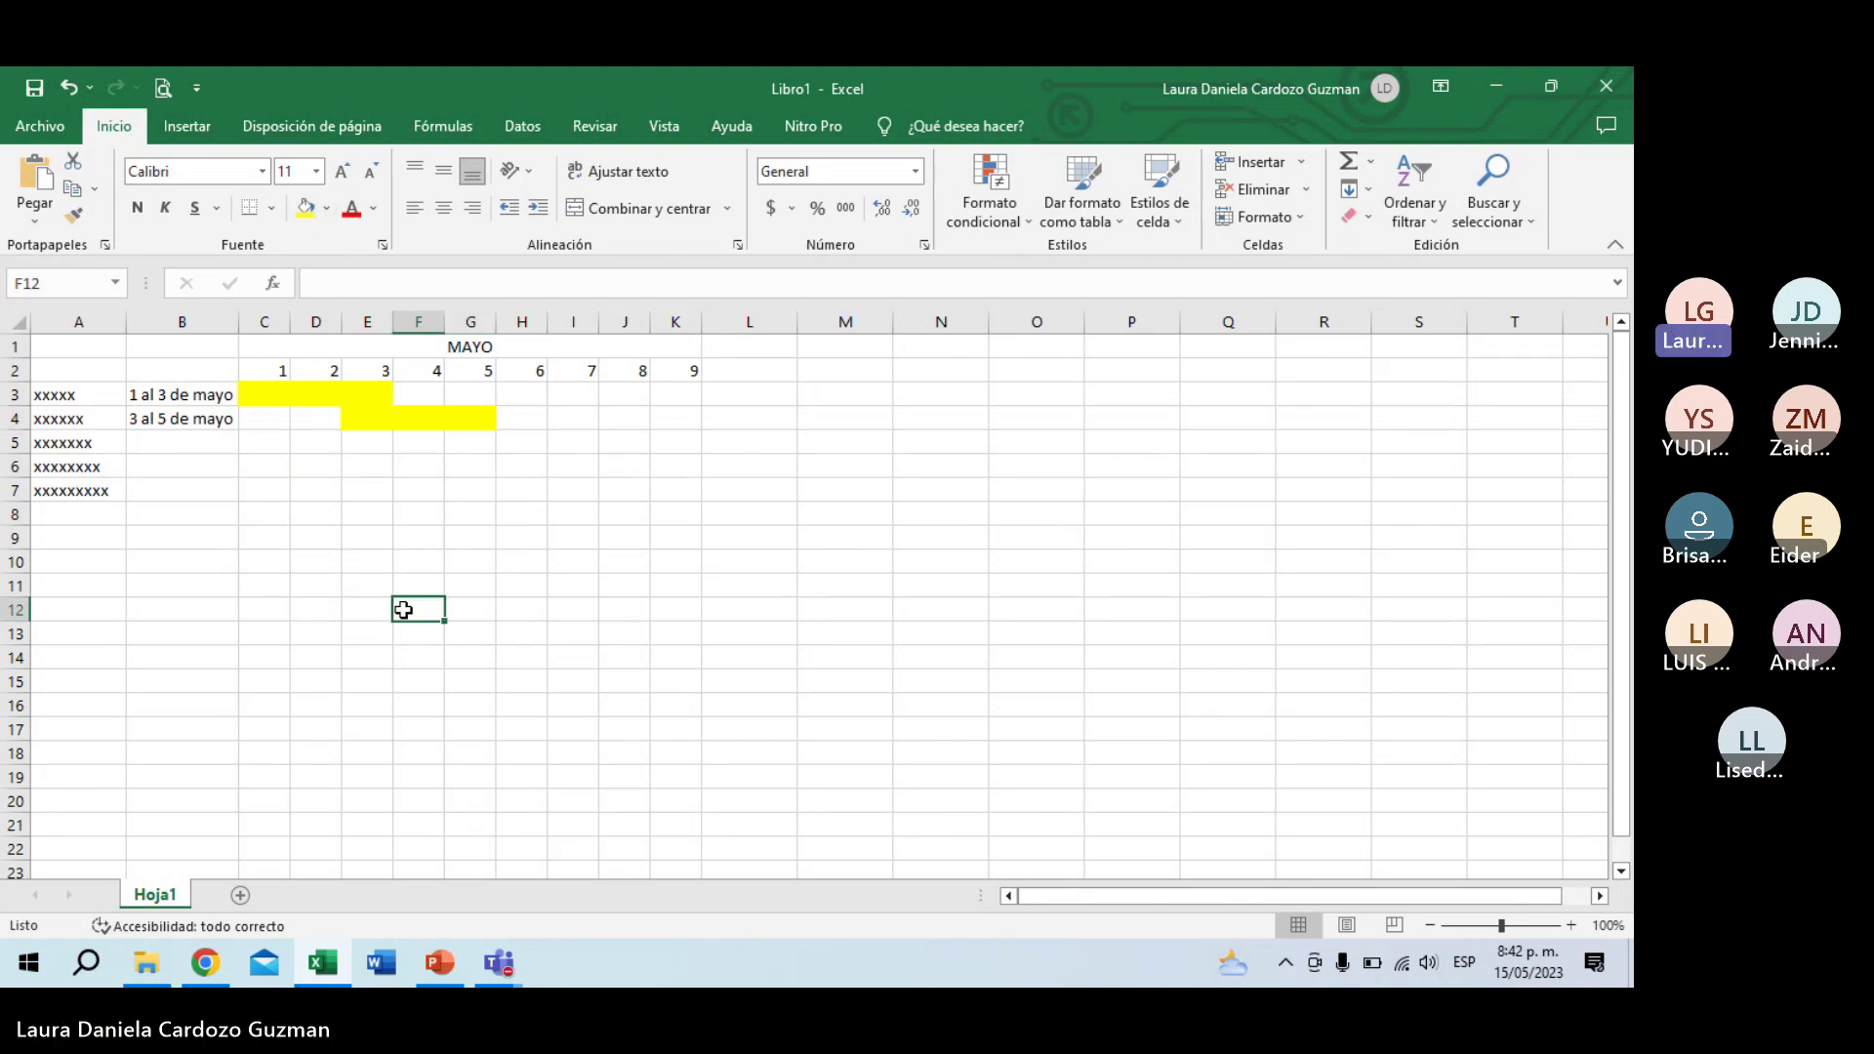
Step: Enter "4 al 10 de mayo" in B5 as the date range of the third activity
click(172, 440)
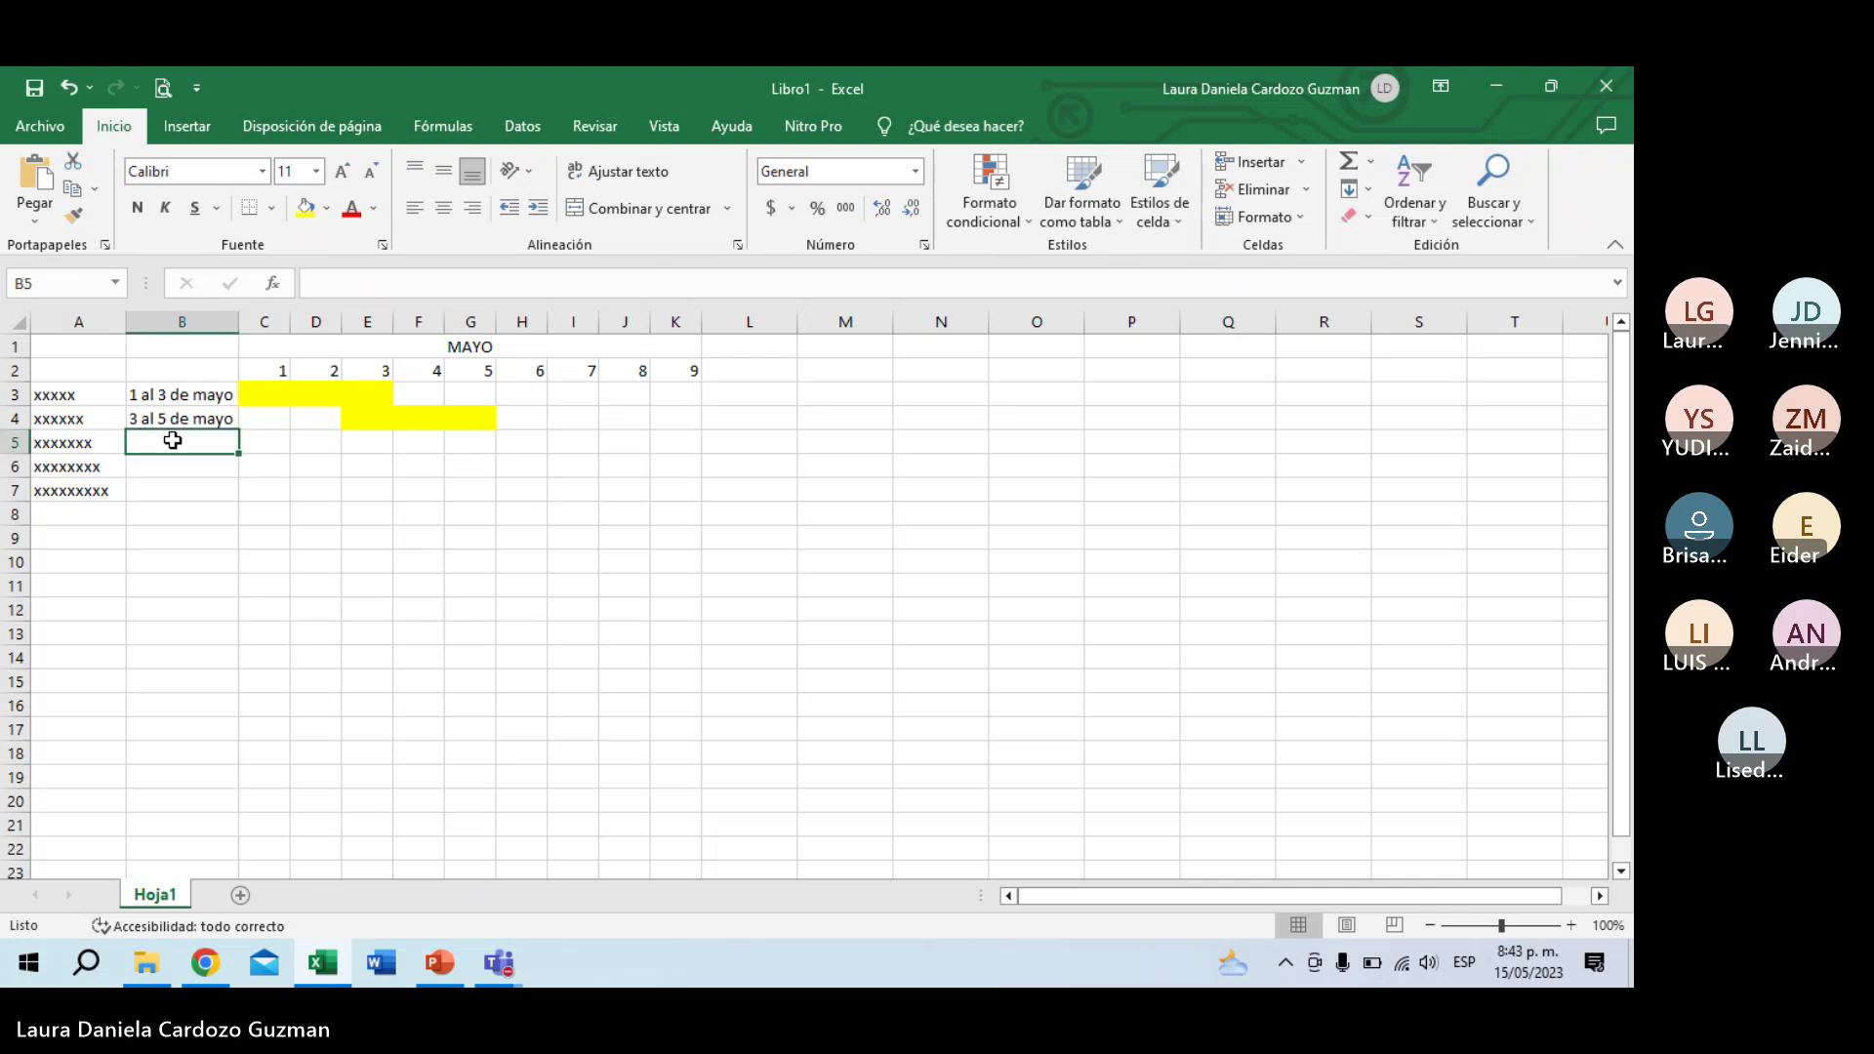
text(4)
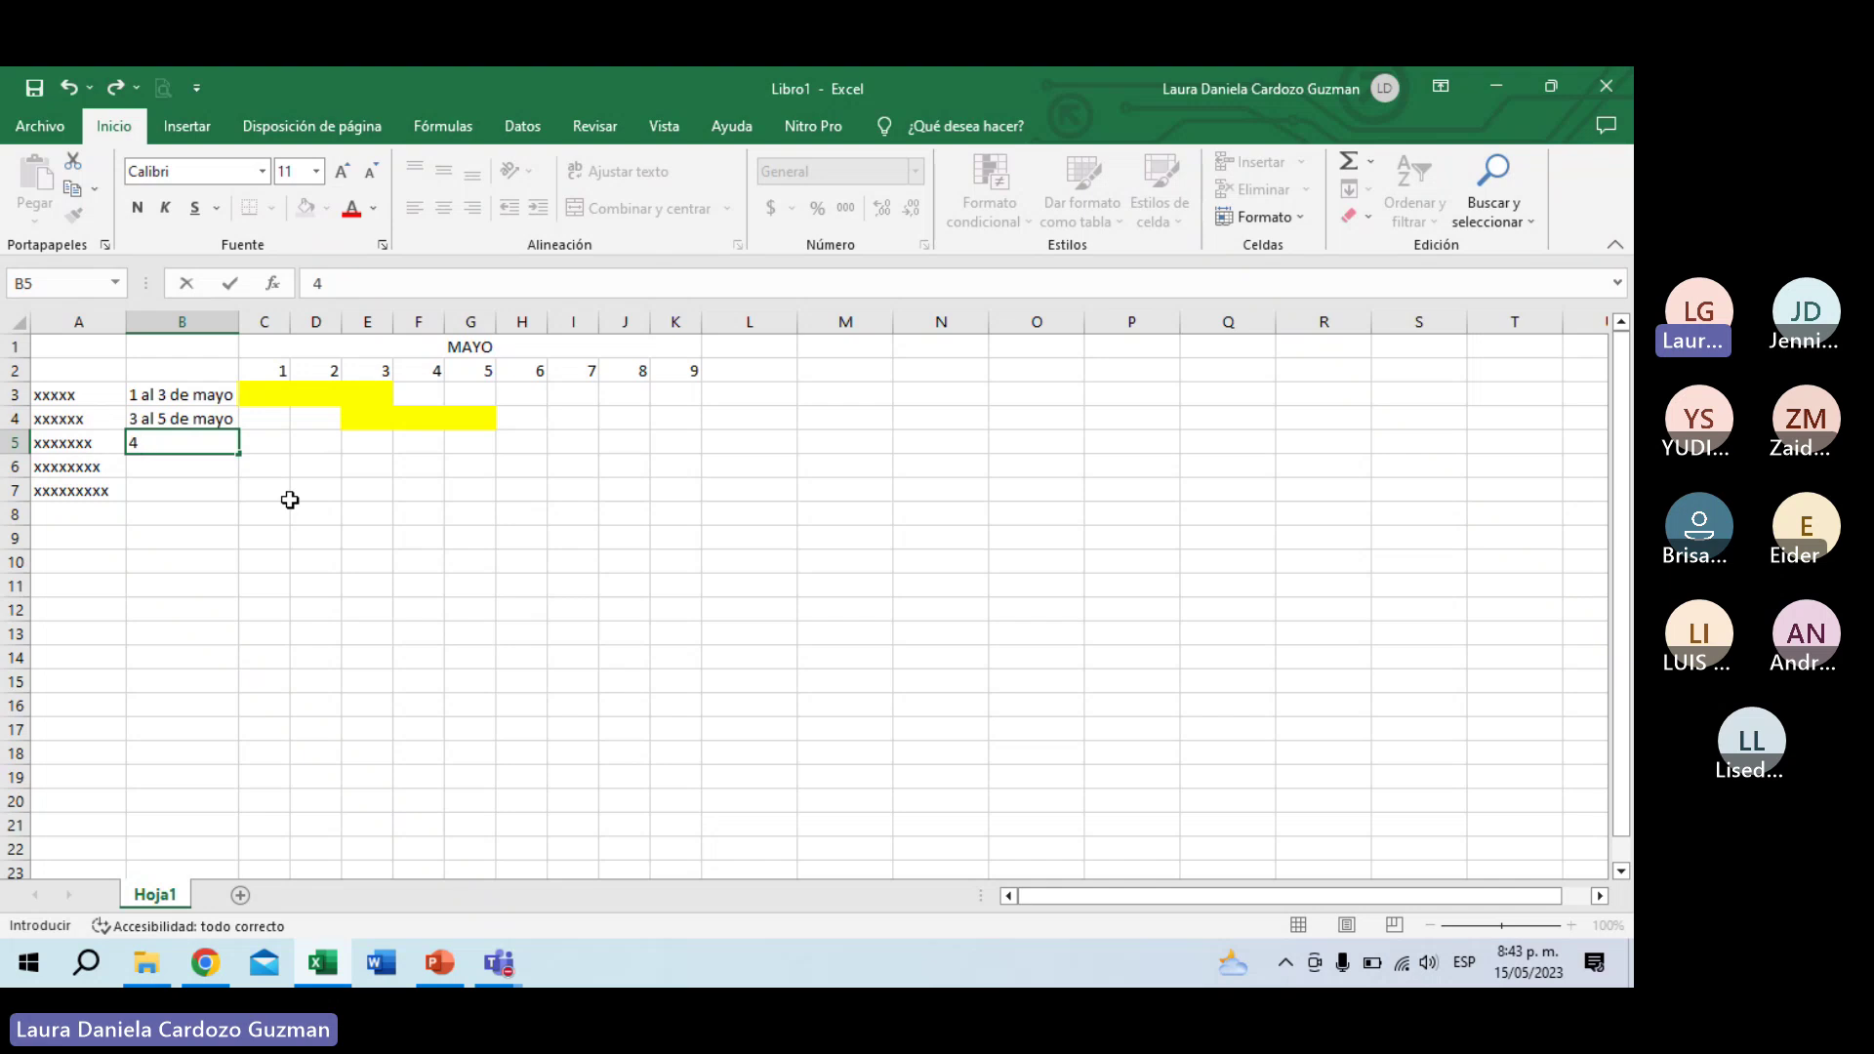
text(al 10 de mayo)
key(Return)
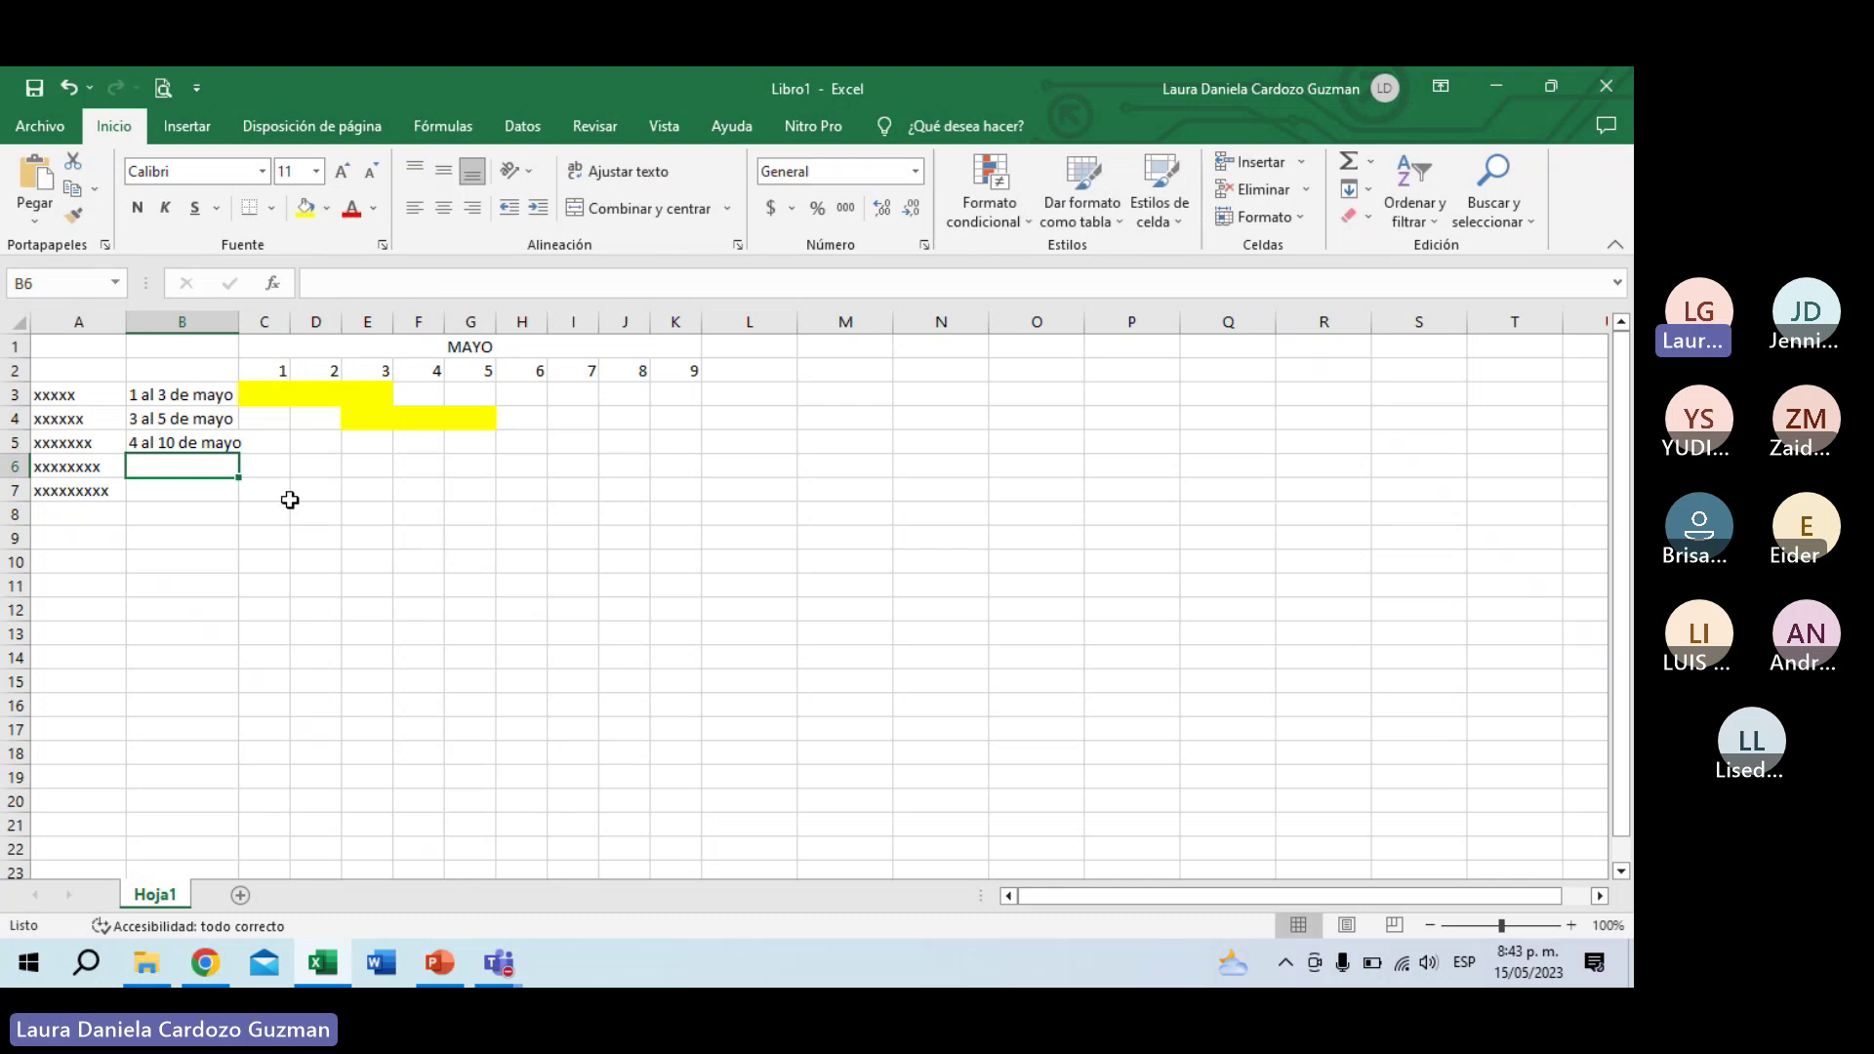
Step: Fill F5:K5 with yellow to mark the third activity's bar from day 4 to day 9
drag(429, 440, 675, 441)
drag(425, 440, 426, 440)
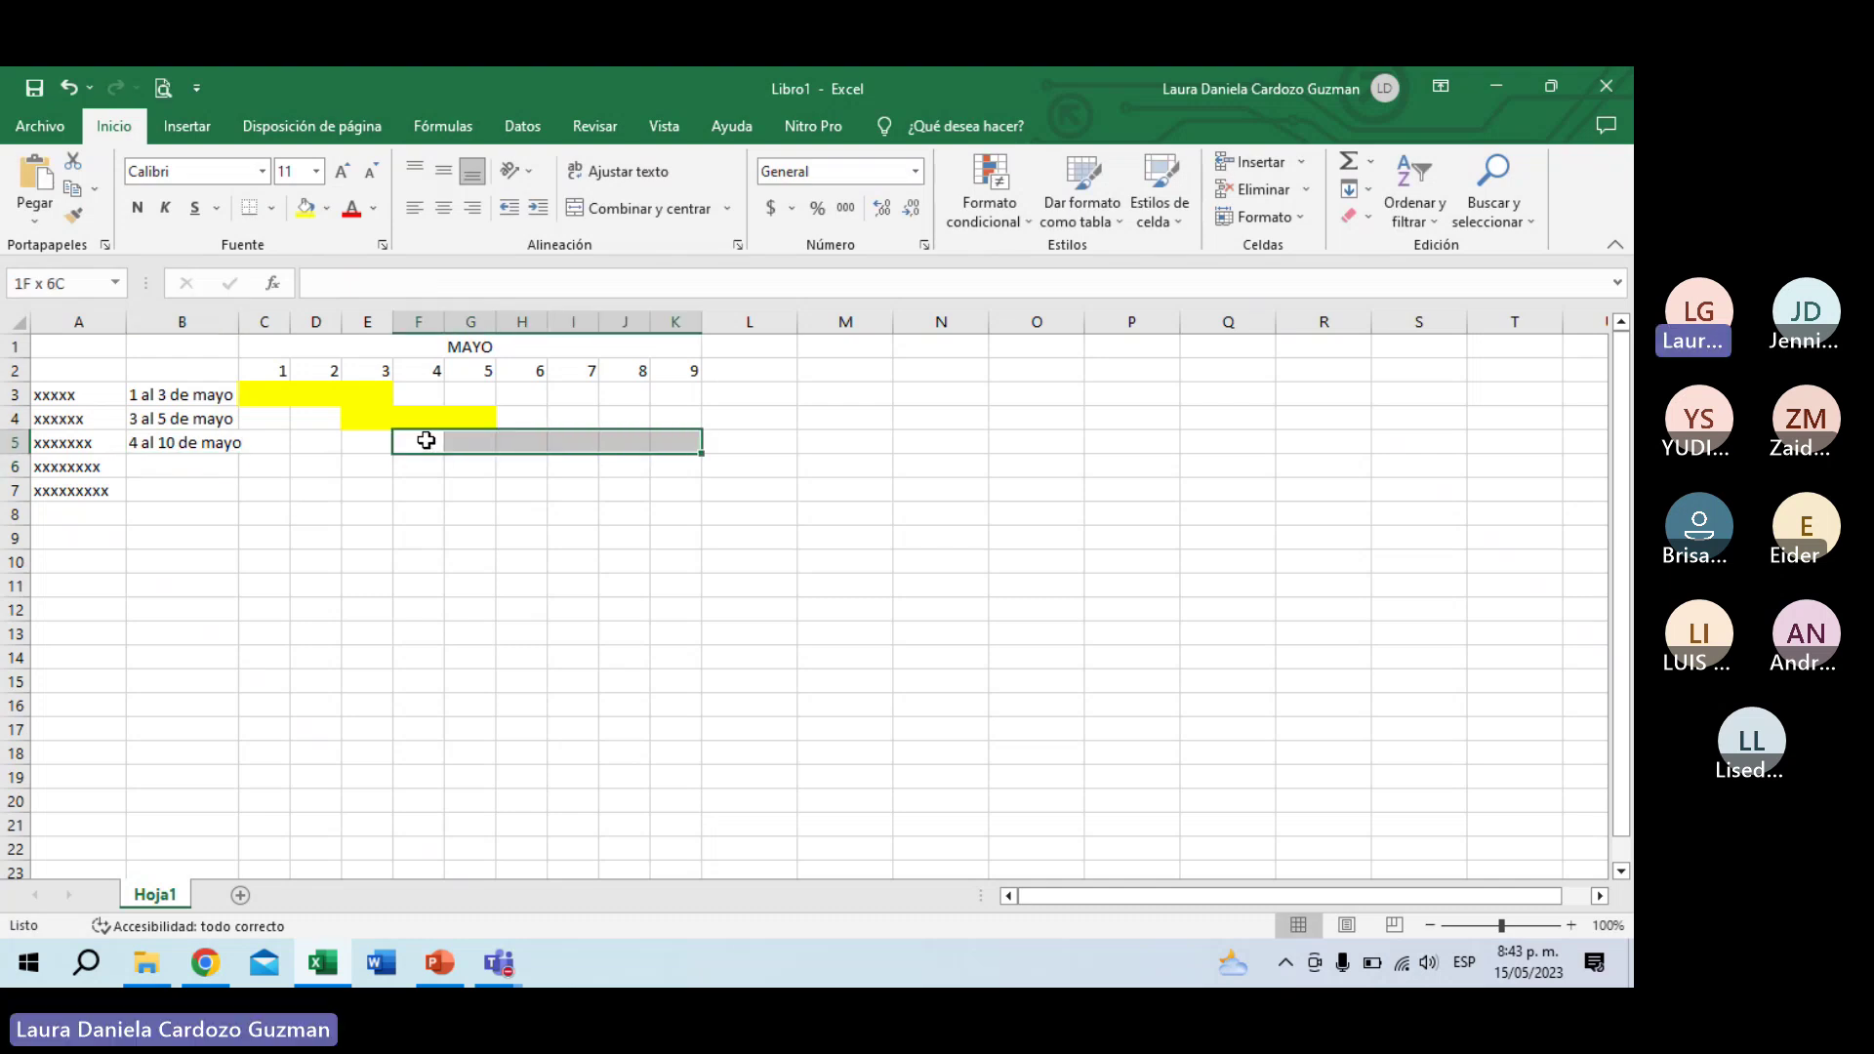
click(305, 208)
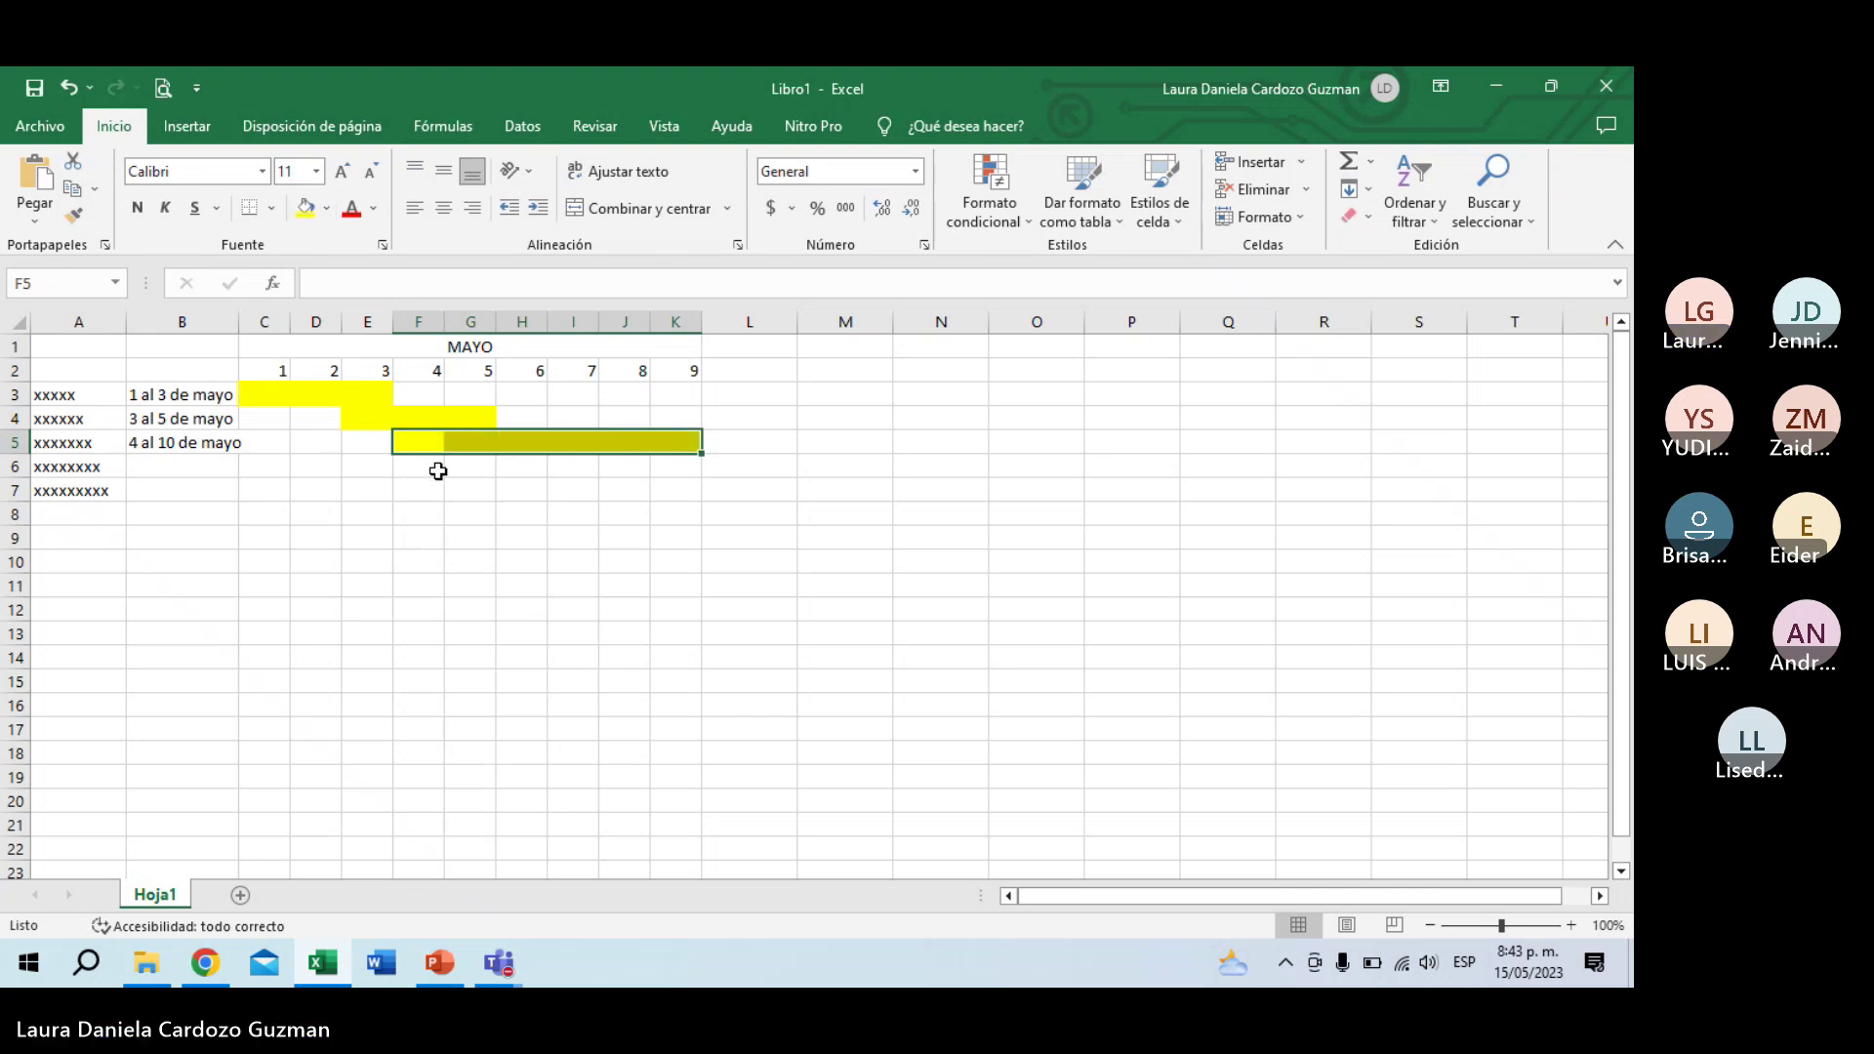
click(437, 472)
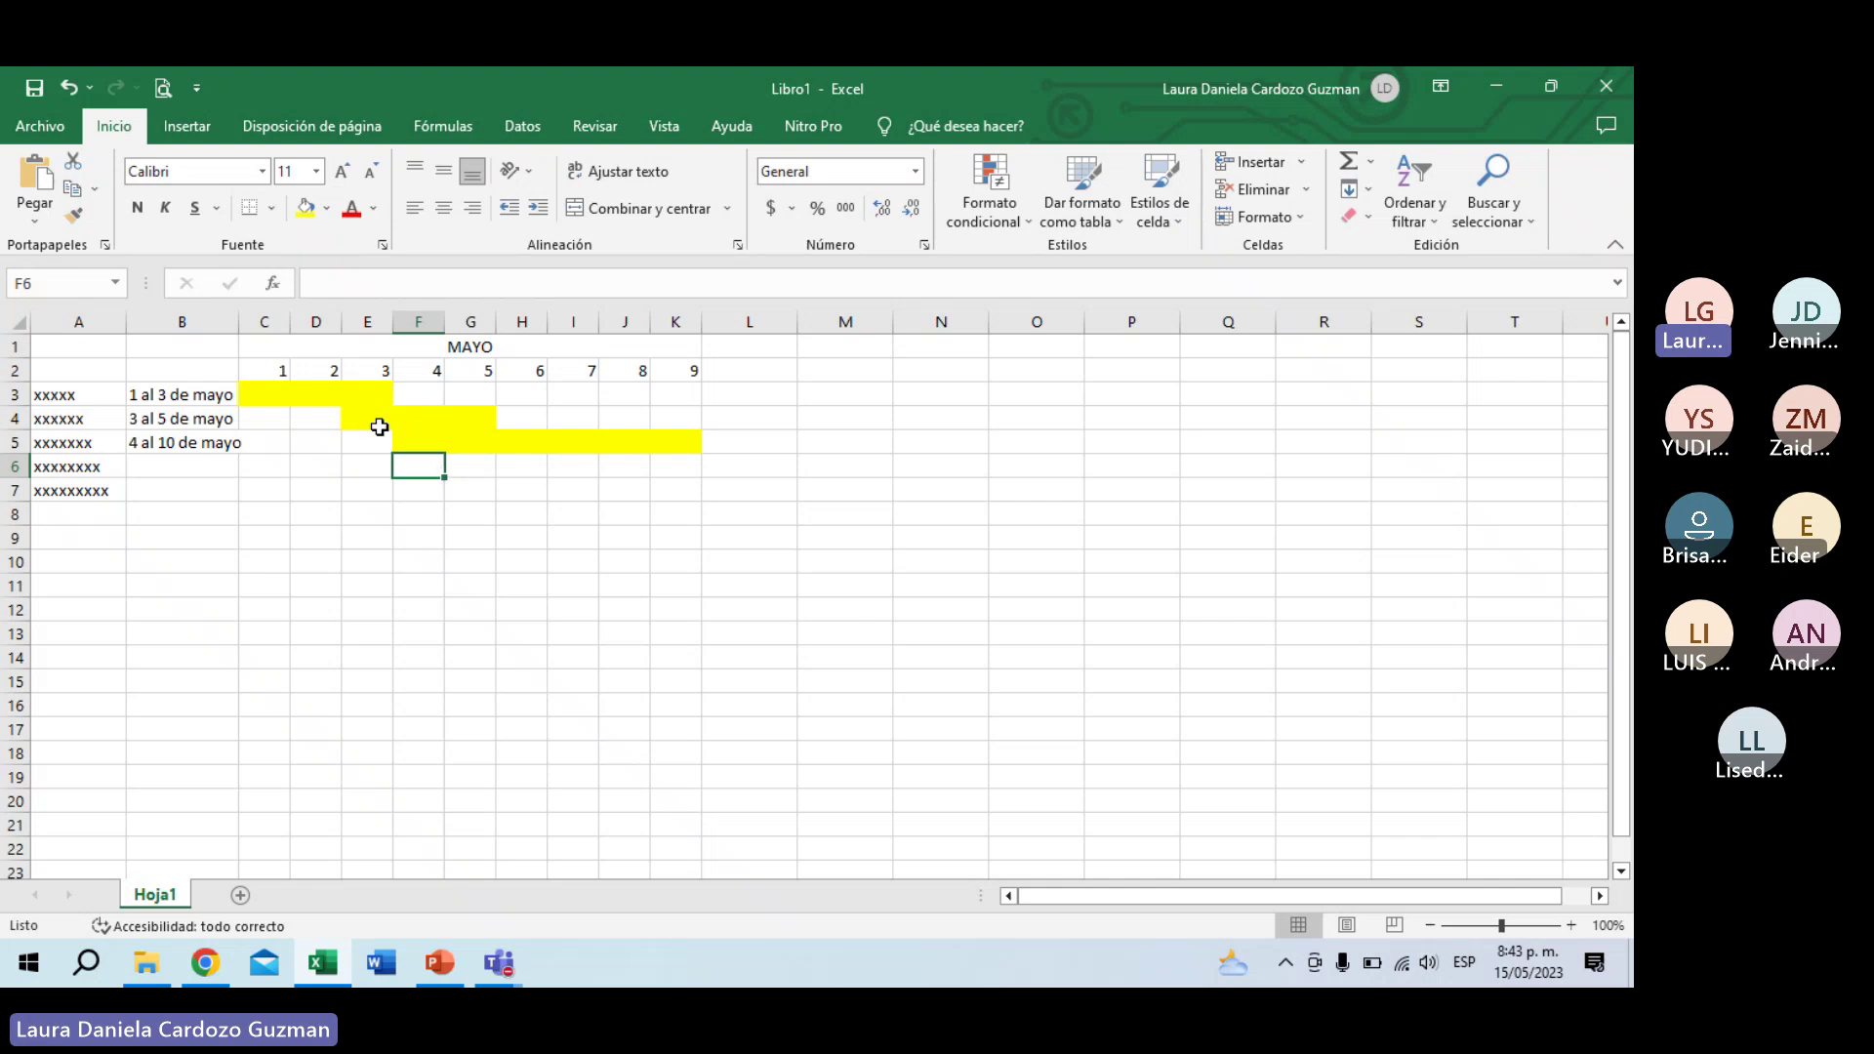
Step: Remove the fill from F5:G5 so the third activity's bar starts at day 6
click(509, 450)
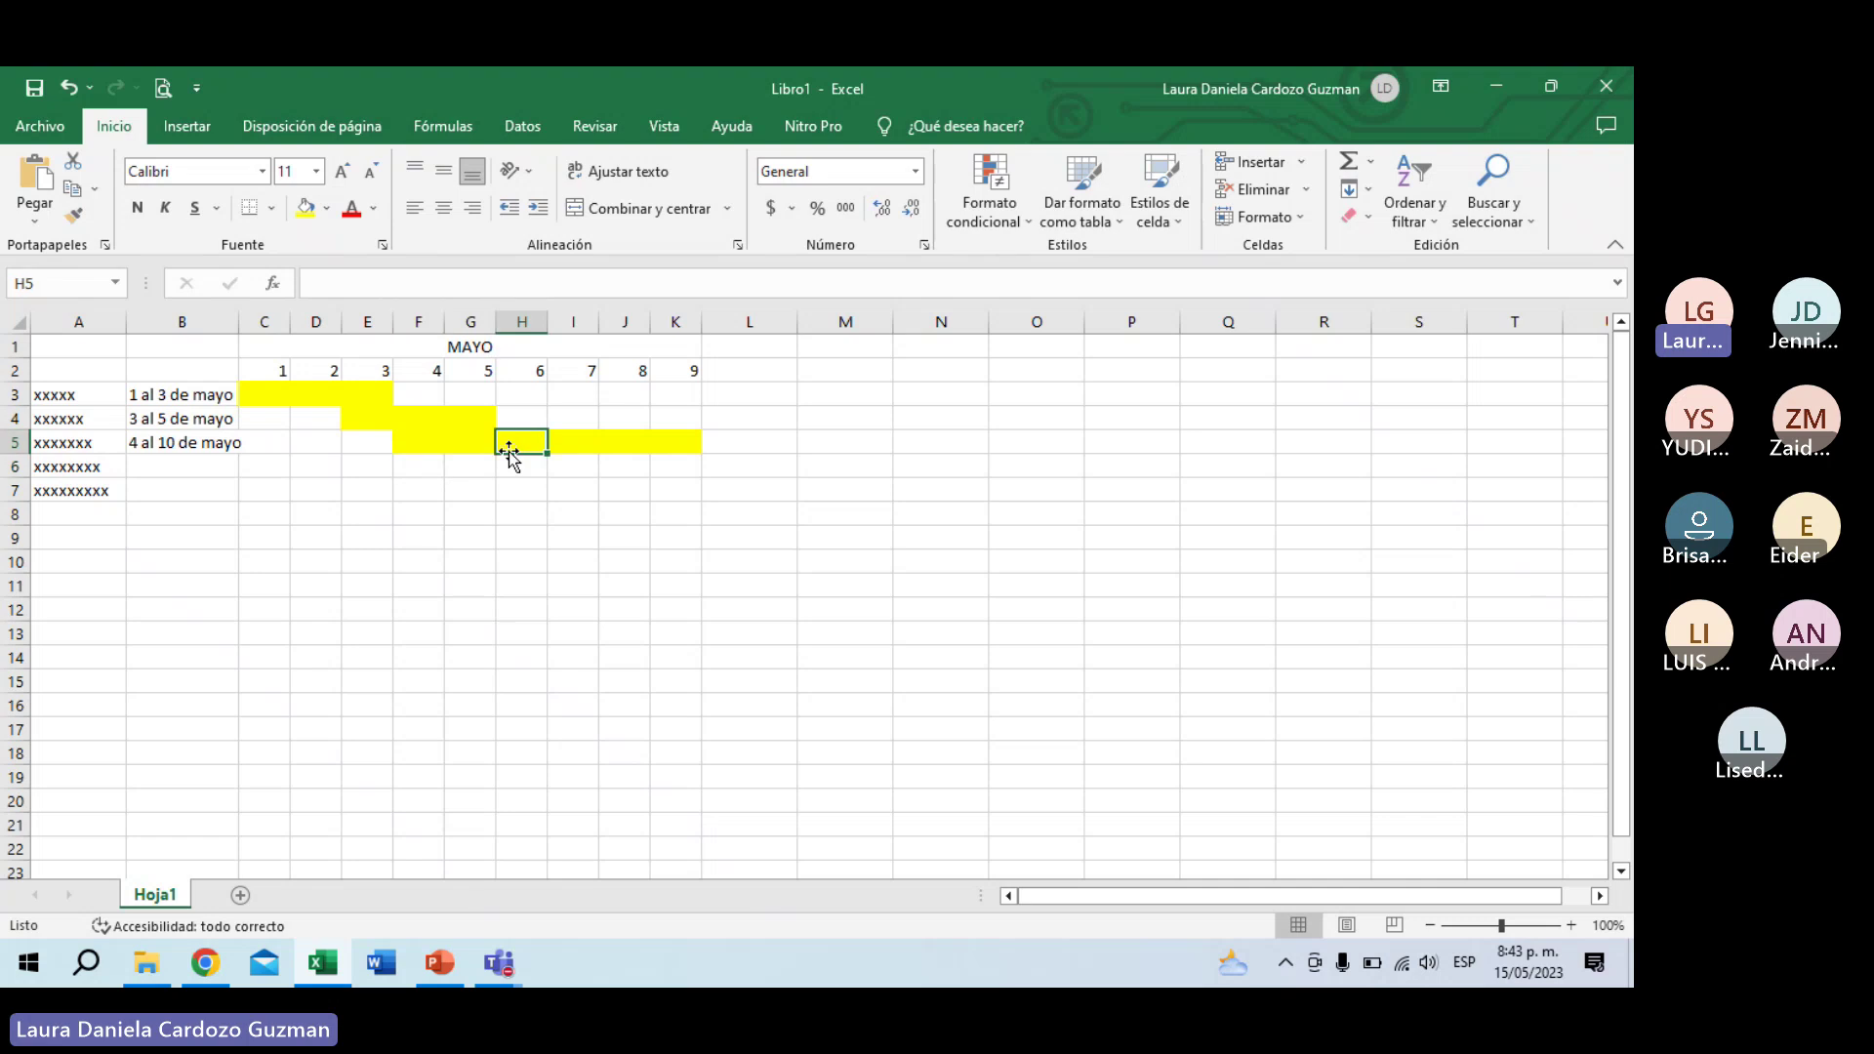
drag(415, 441, 459, 441)
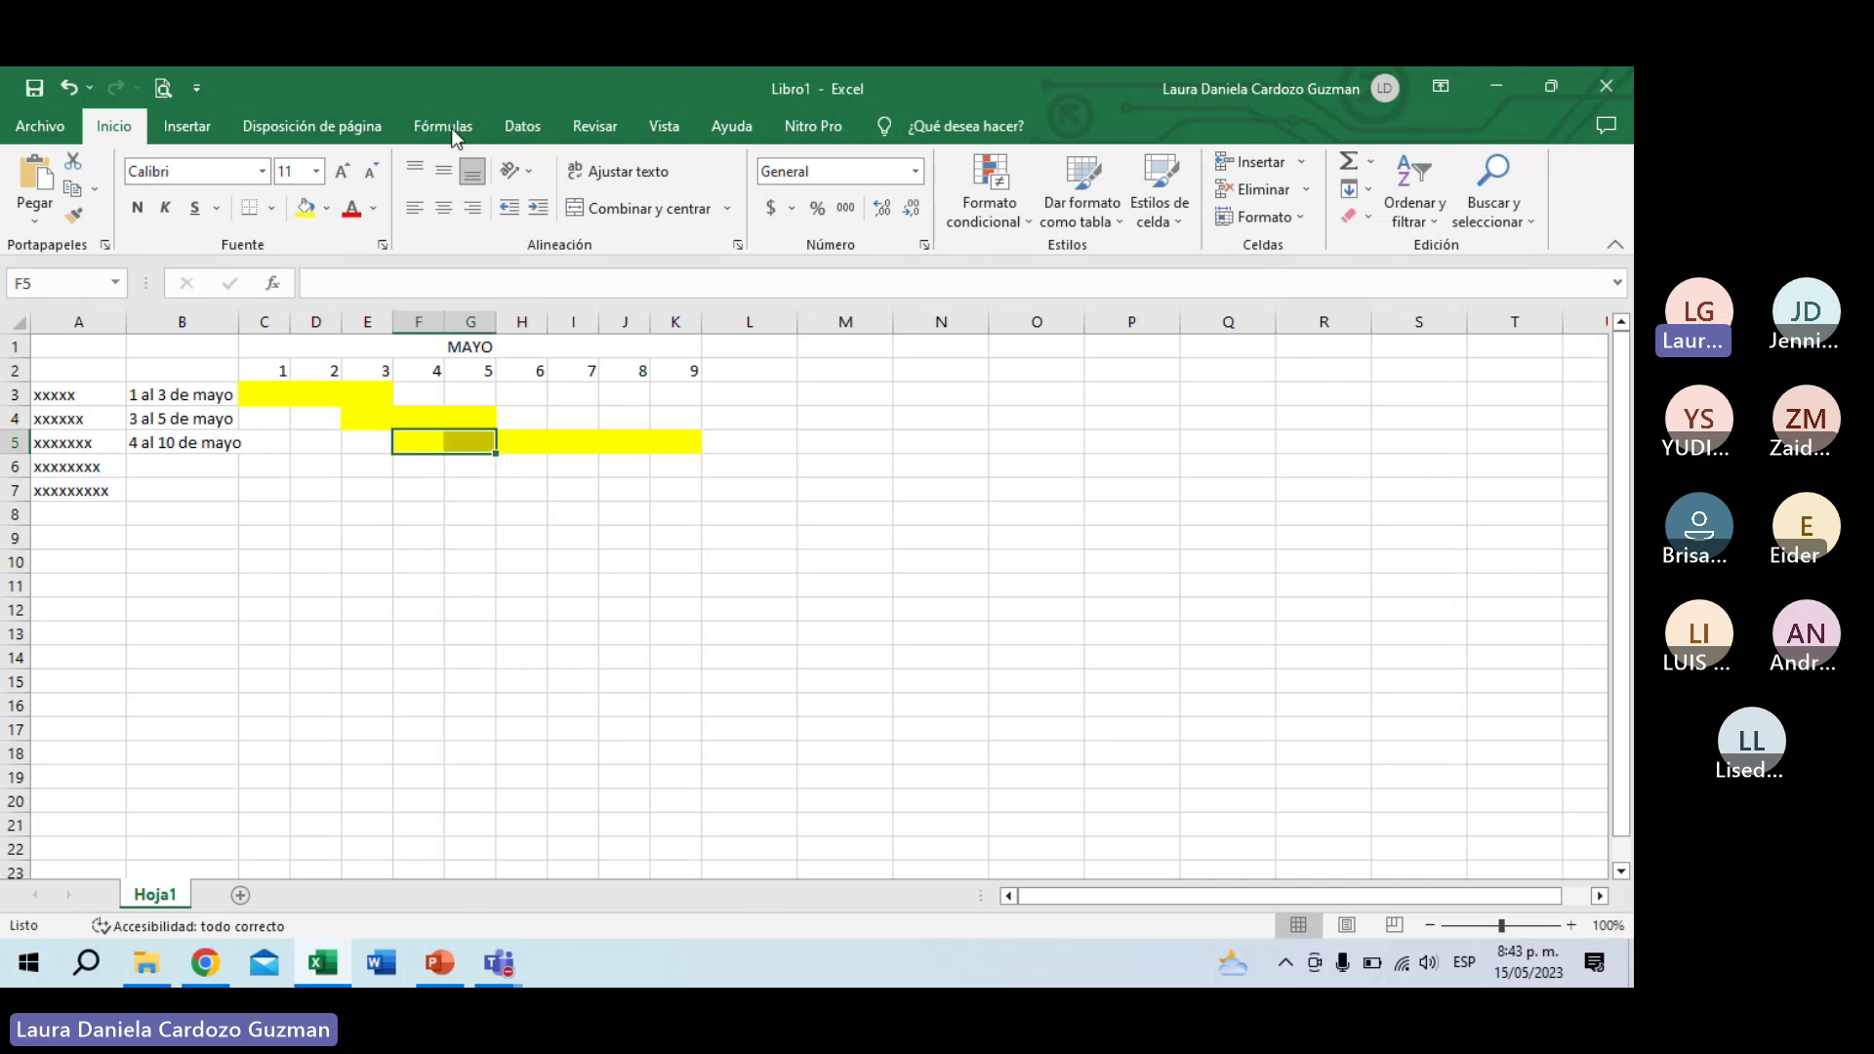
click(327, 208)
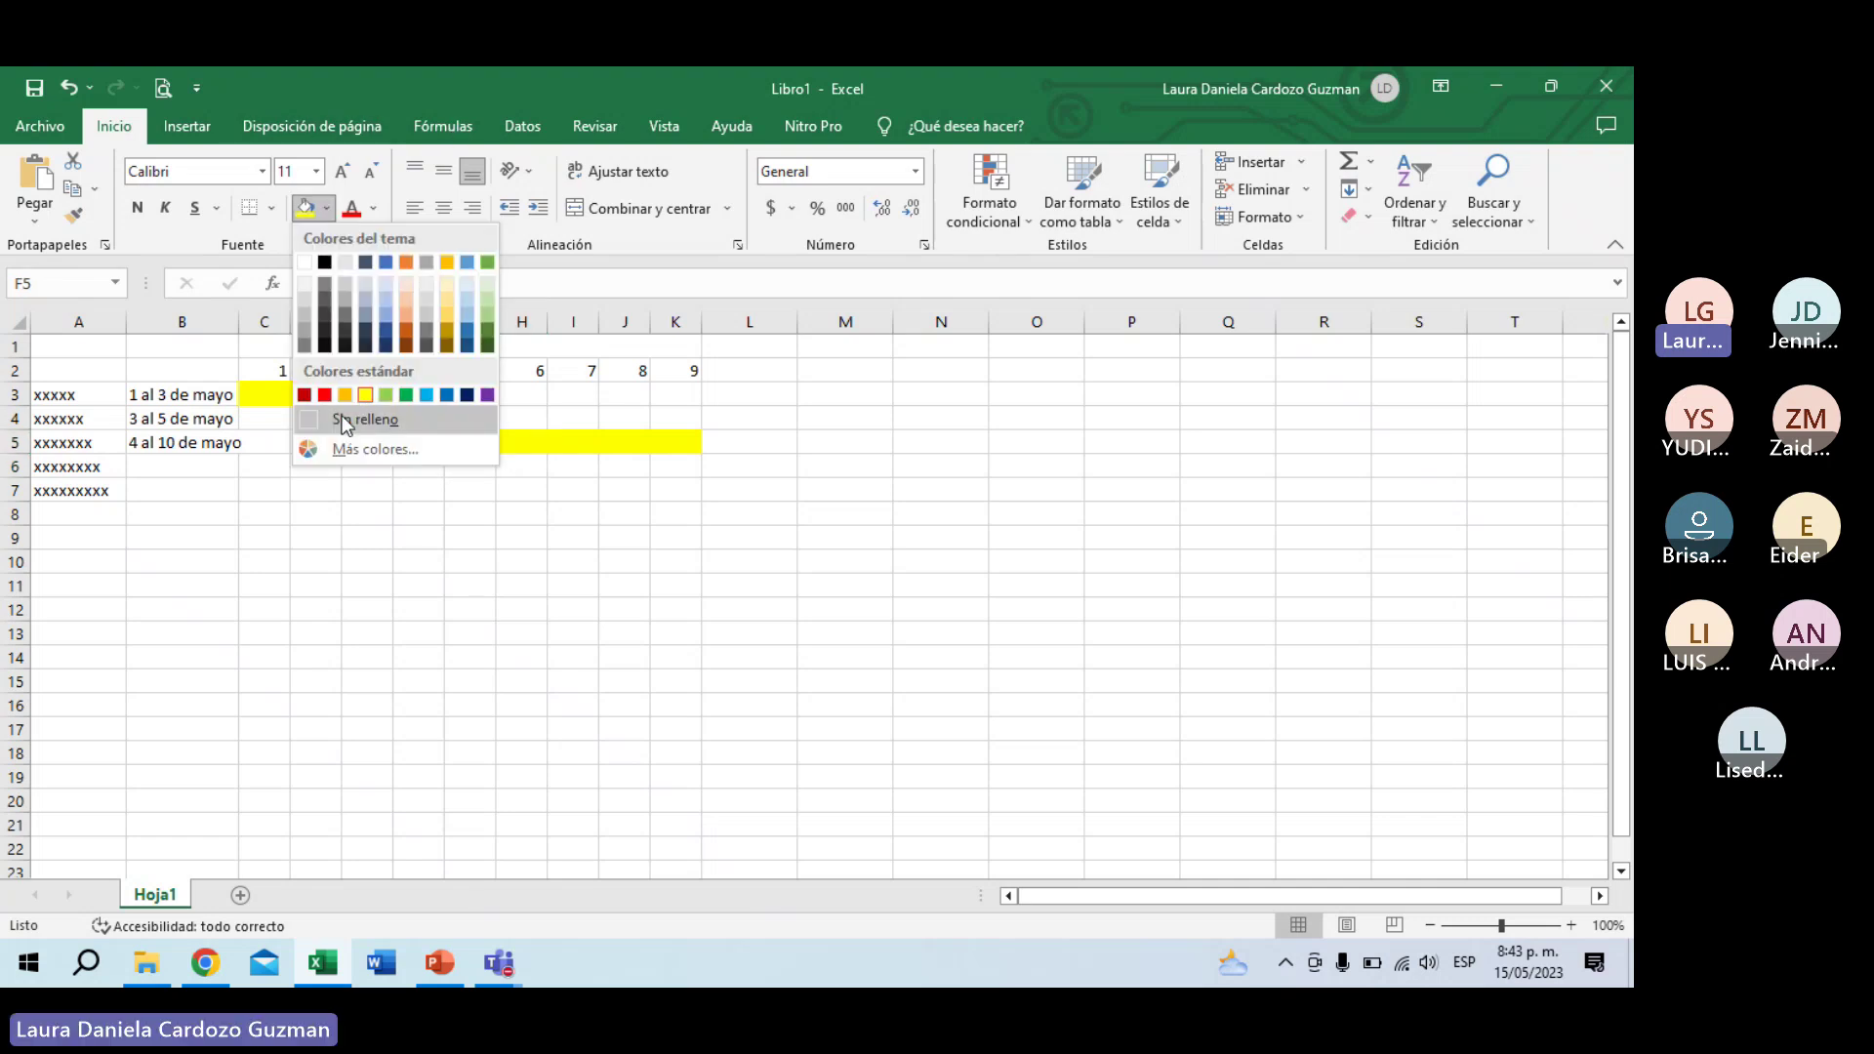
click(341, 418)
click(367, 678)
Step: Change the date range in B5 to "6 al 10 de mayo" and autofit column B to the text
click(175, 448)
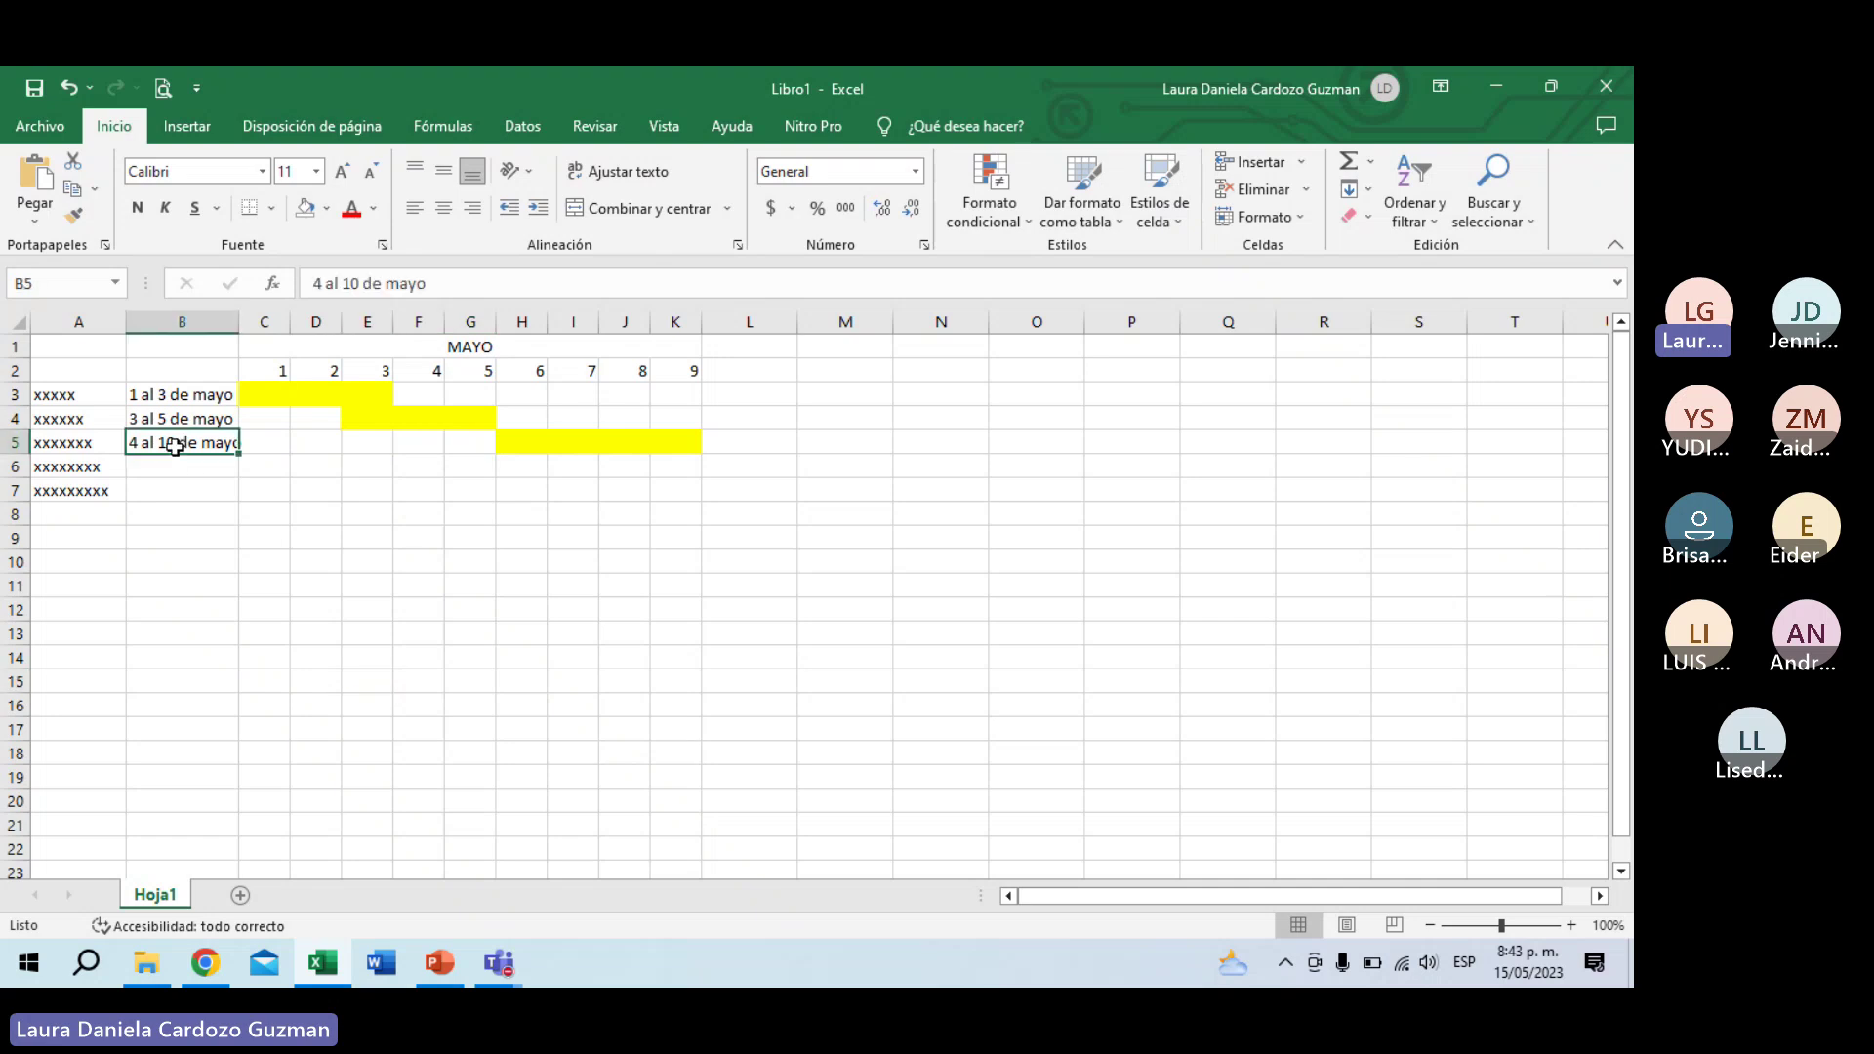
double_click(175, 445)
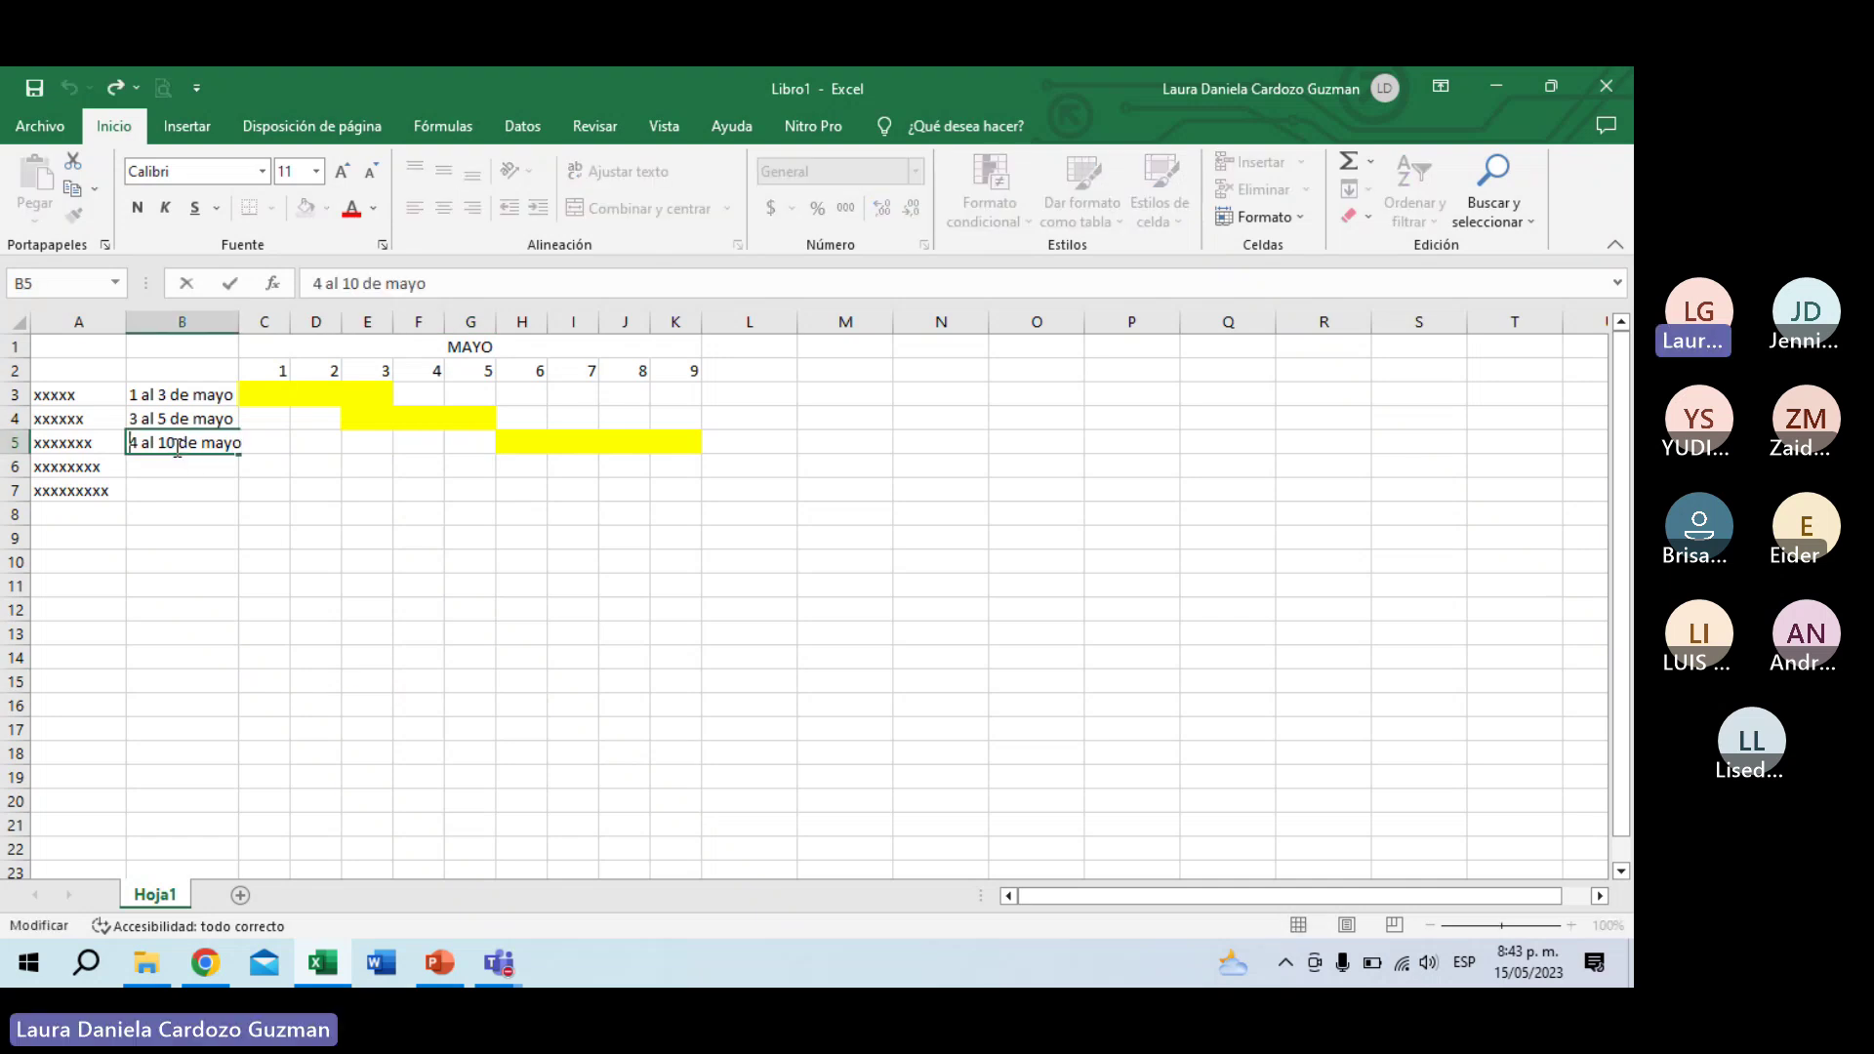
key(Left)
key(Left)
key(Left)
key(Left)
key(Left)
key(Left)
key(BackSpace)
text(6)
key(Return)
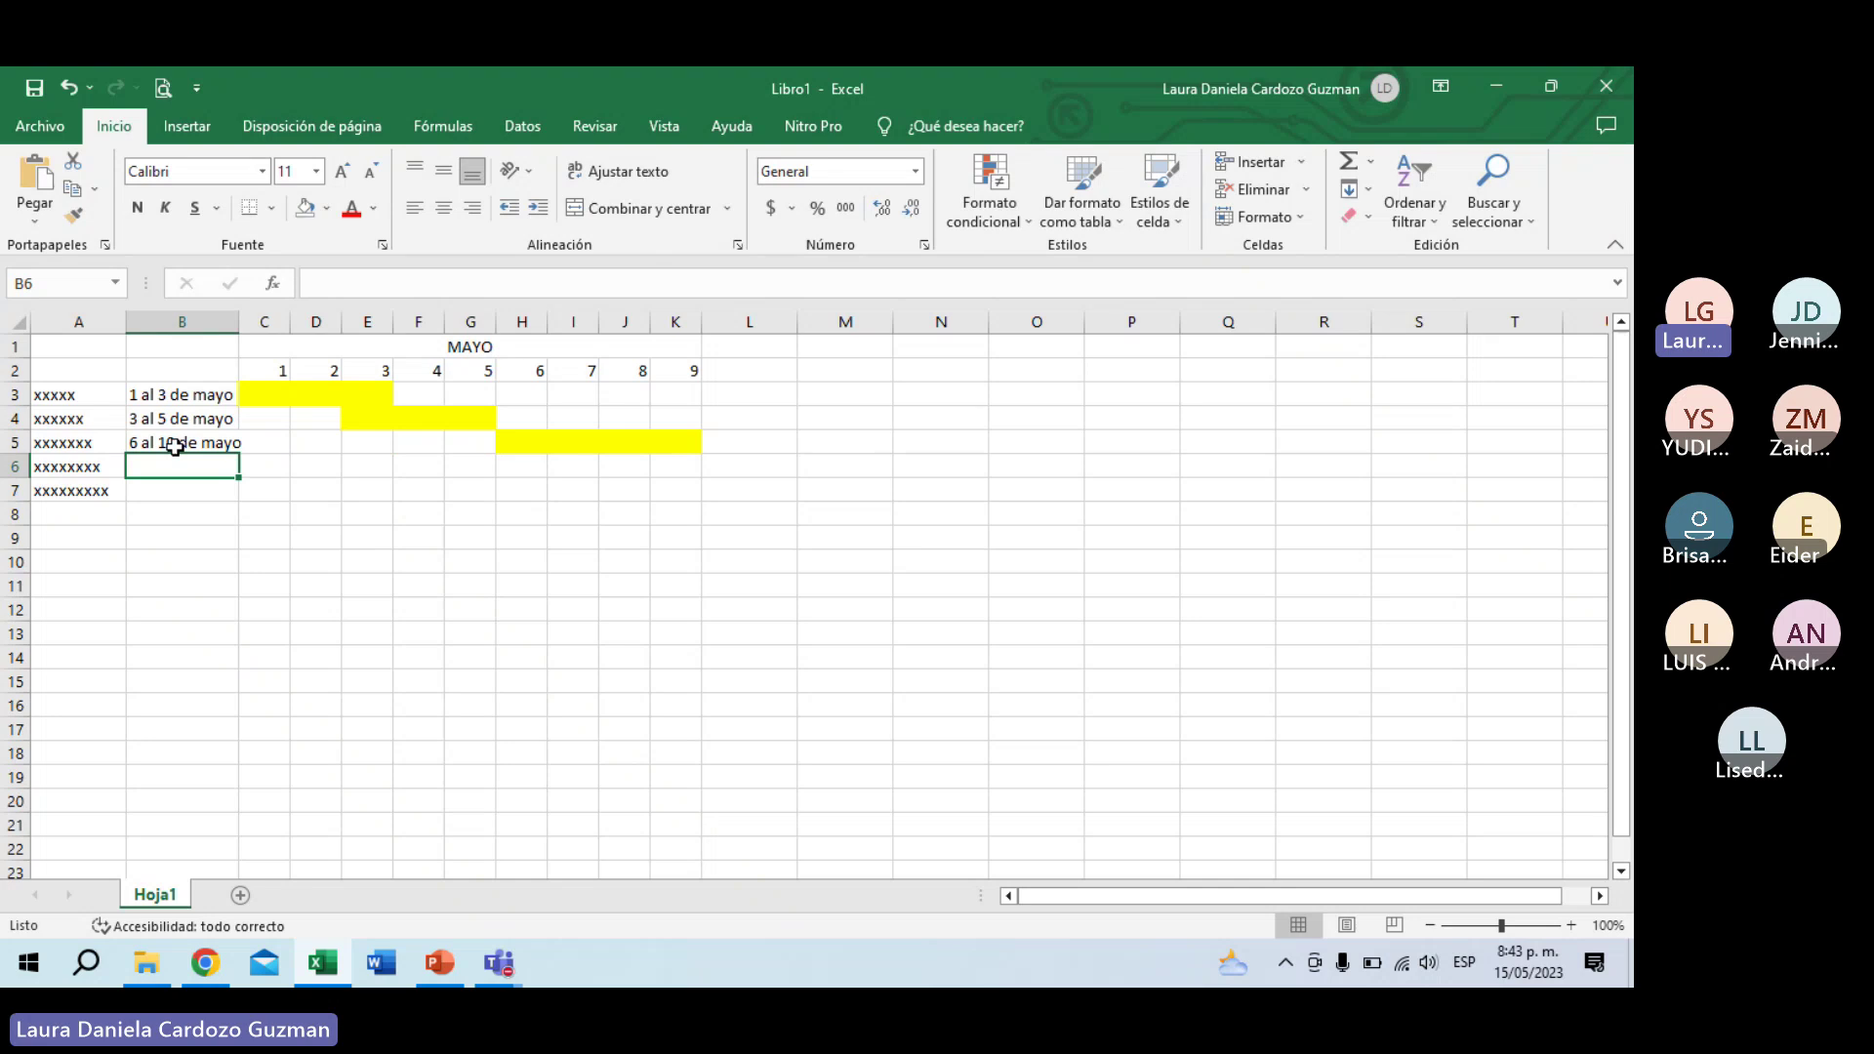
double_click(240, 323)
click(362, 476)
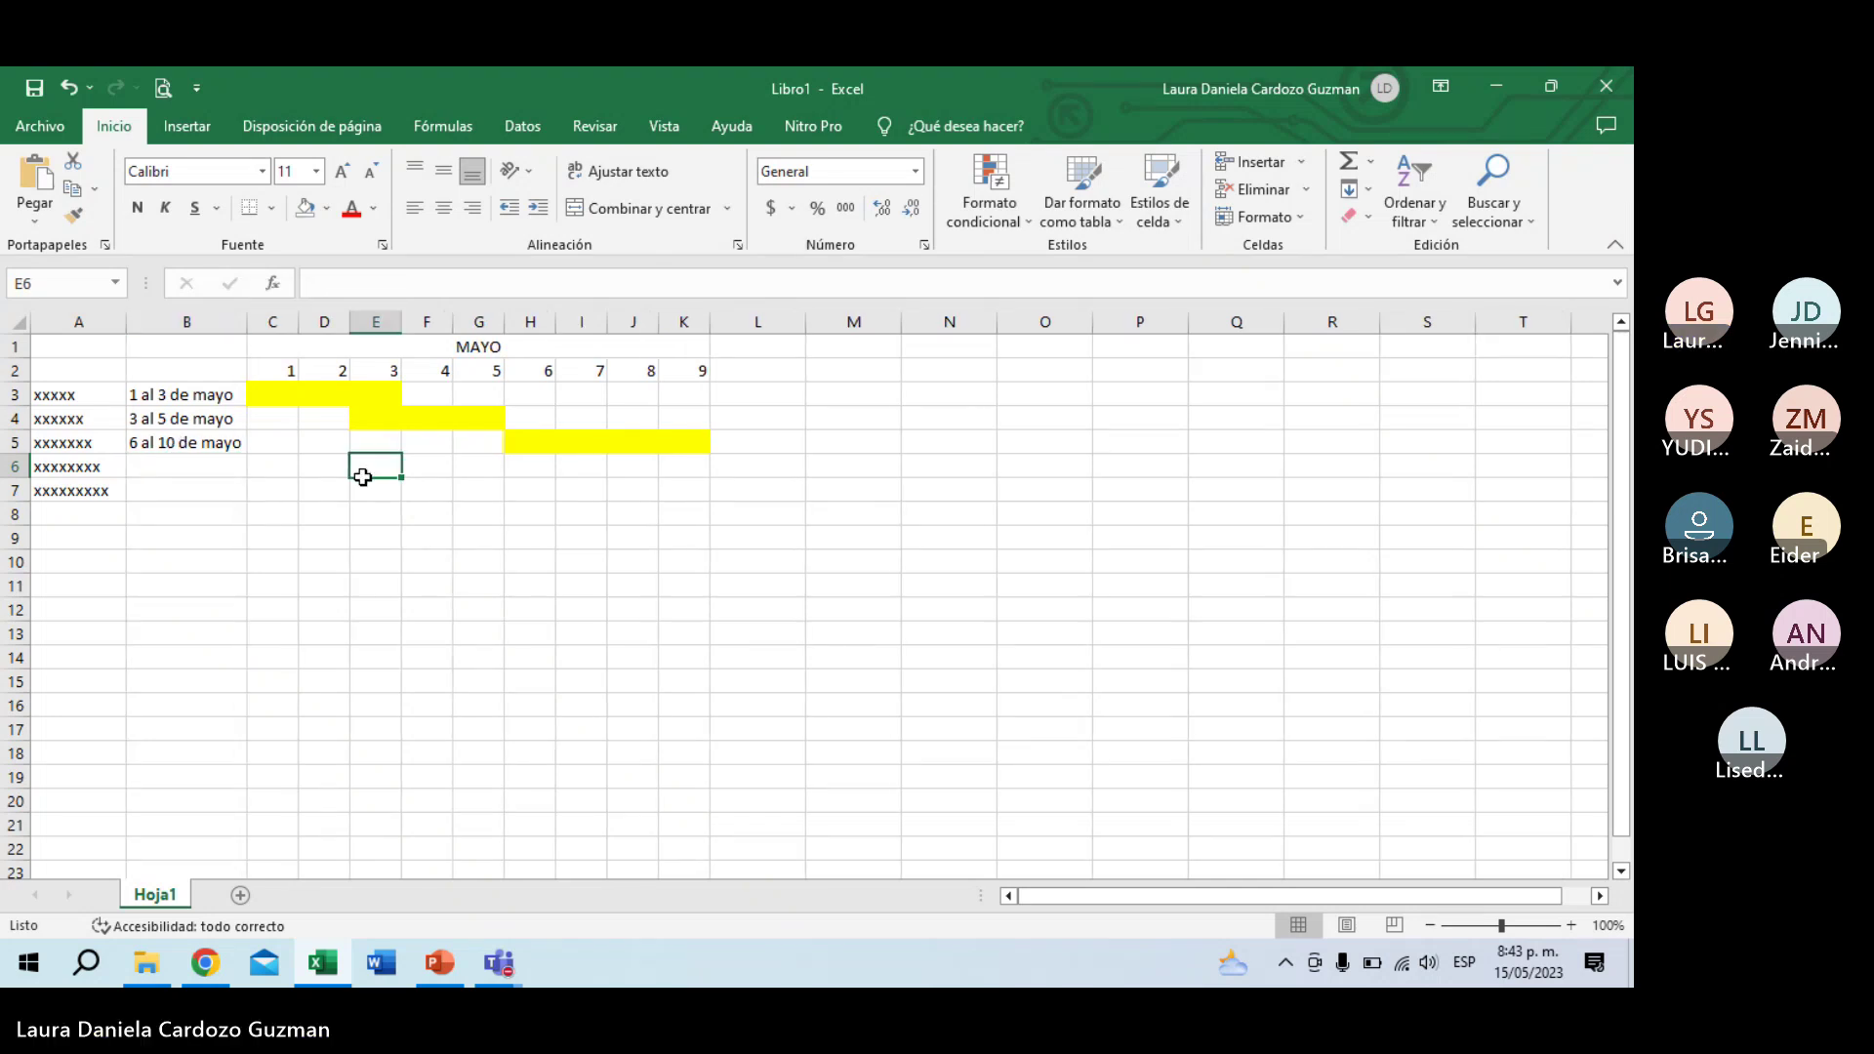
Step: Apply all borders to the chart range A2:K9
drag(59, 347, 670, 538)
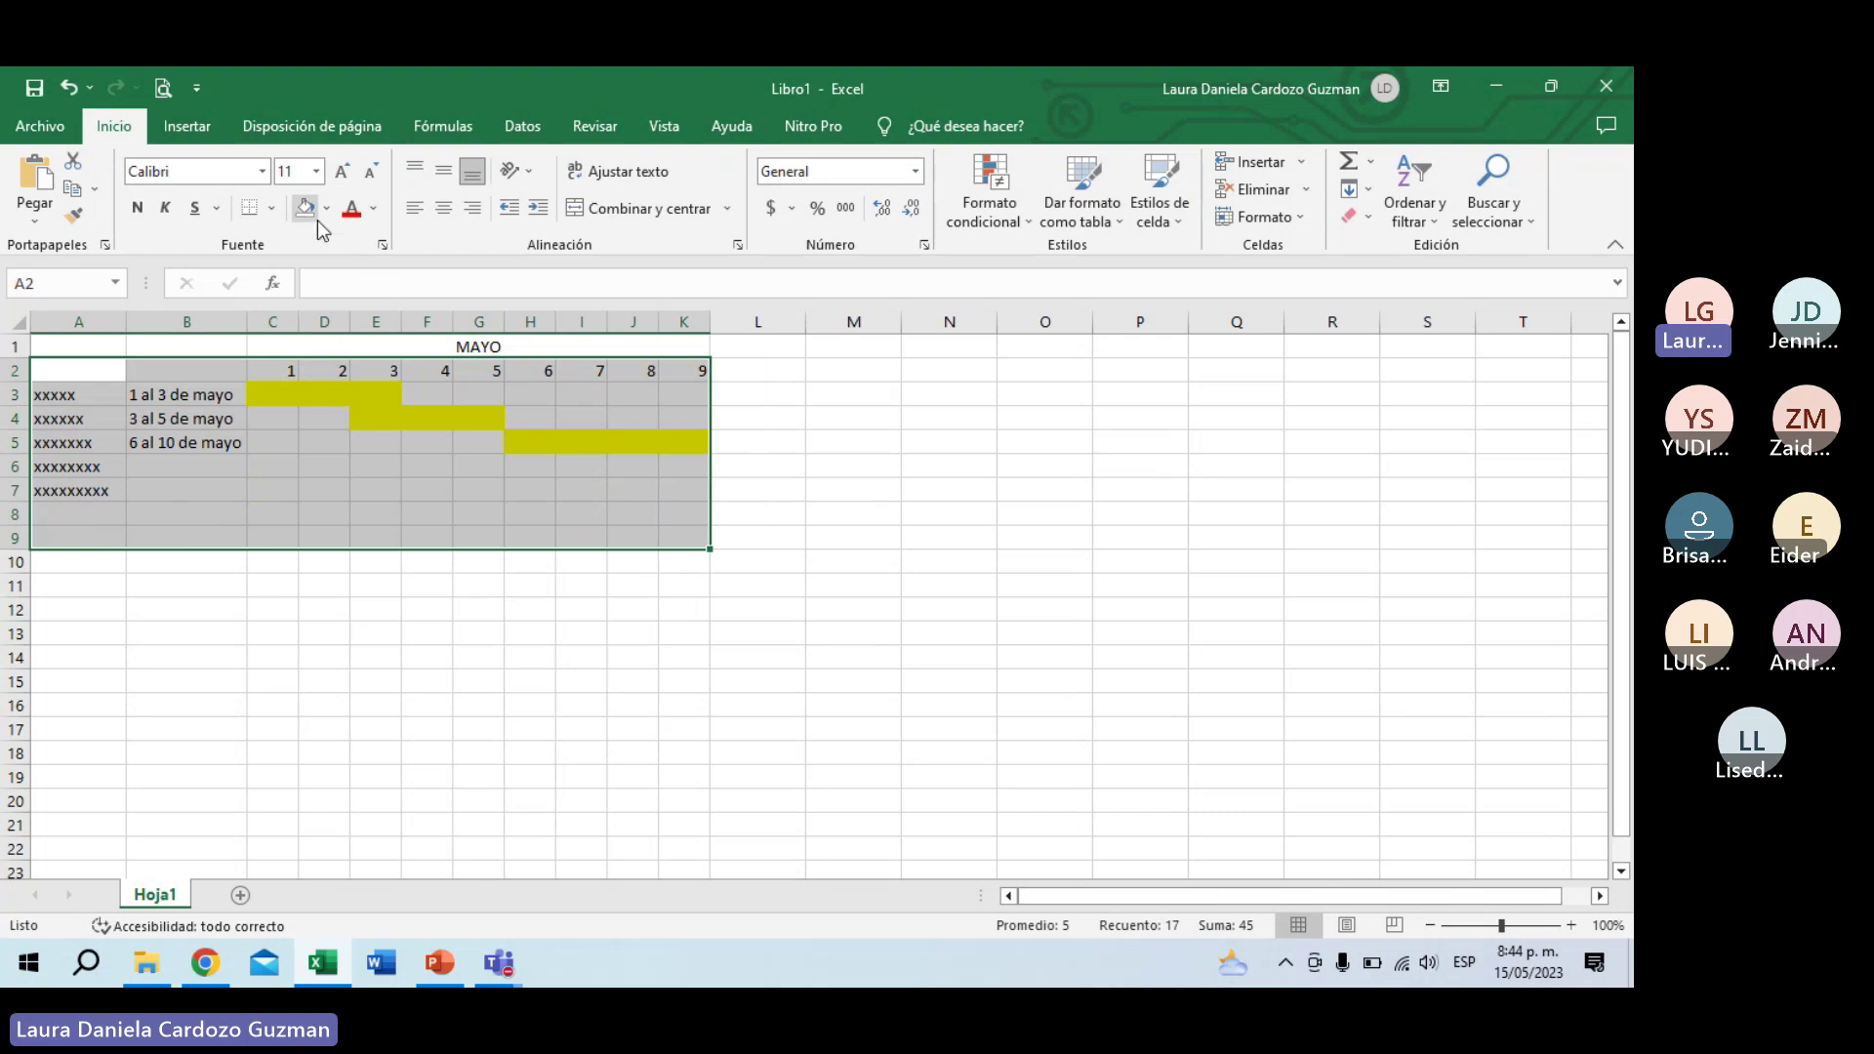
click(326, 210)
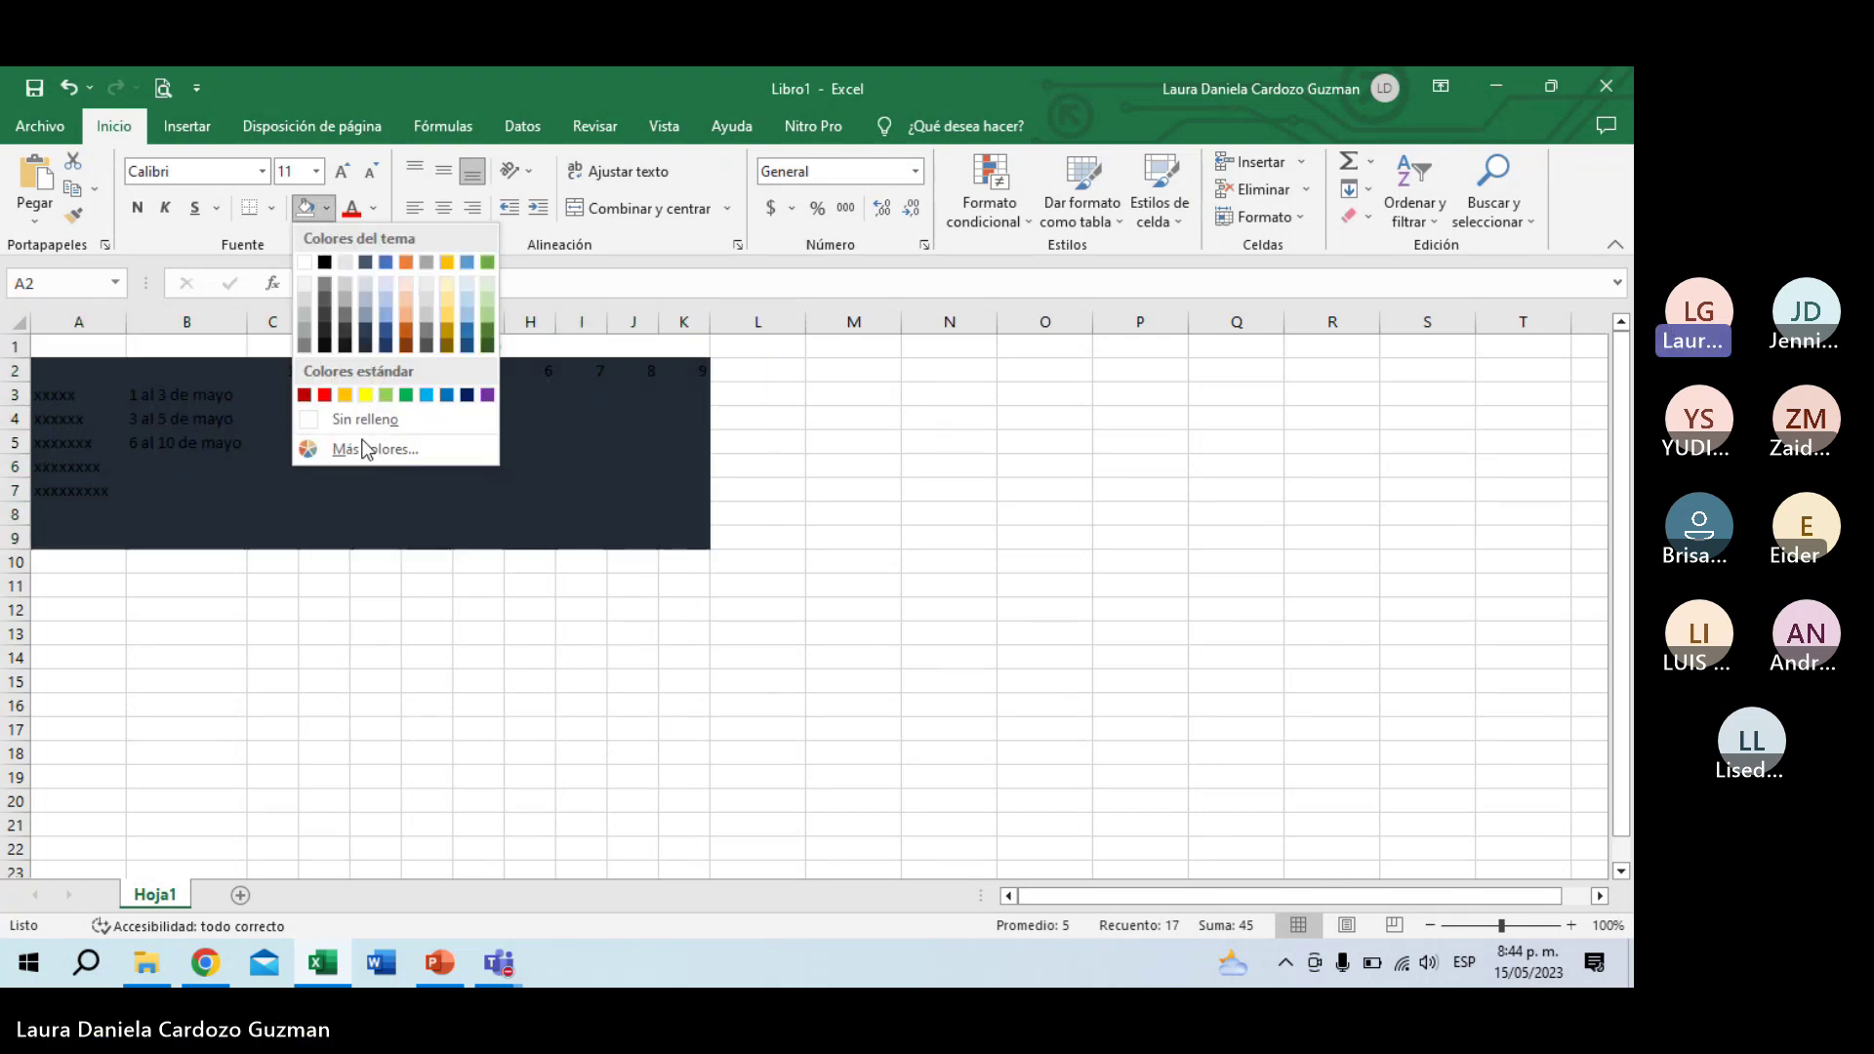
click(283, 279)
click(271, 208)
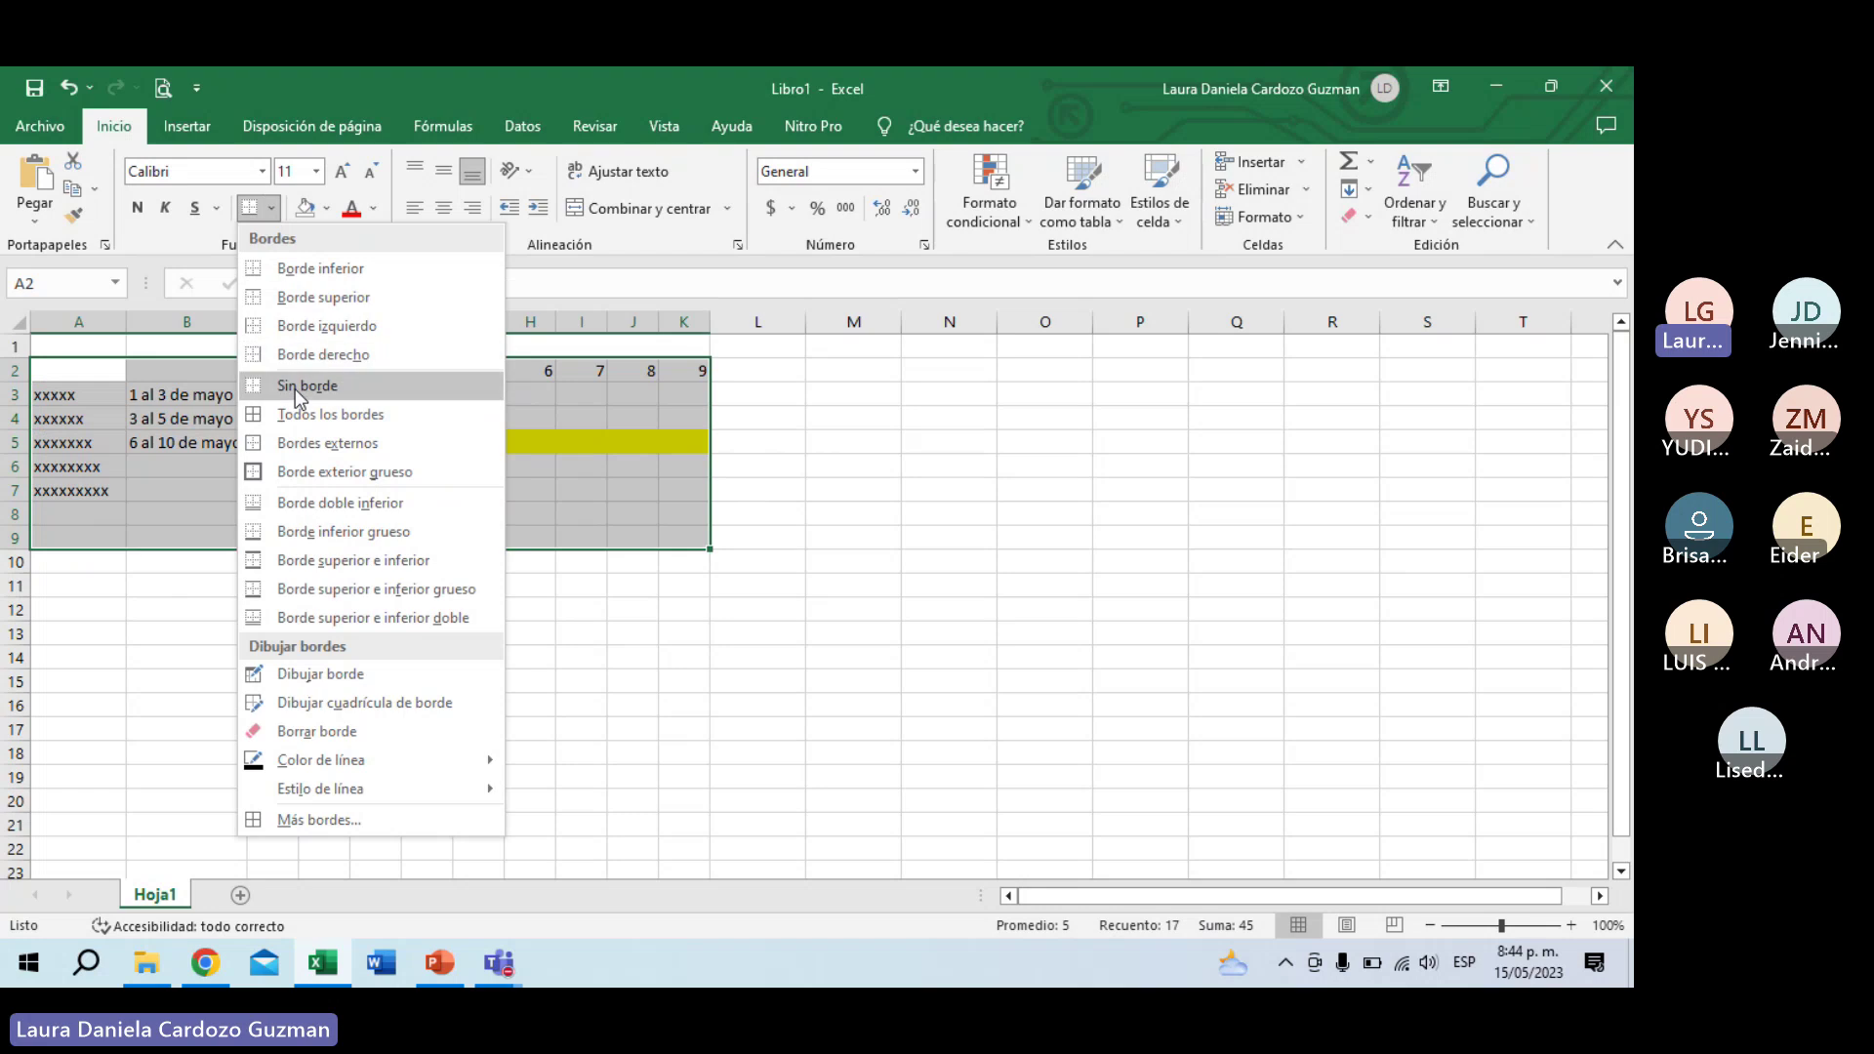
click(293, 406)
click(313, 486)
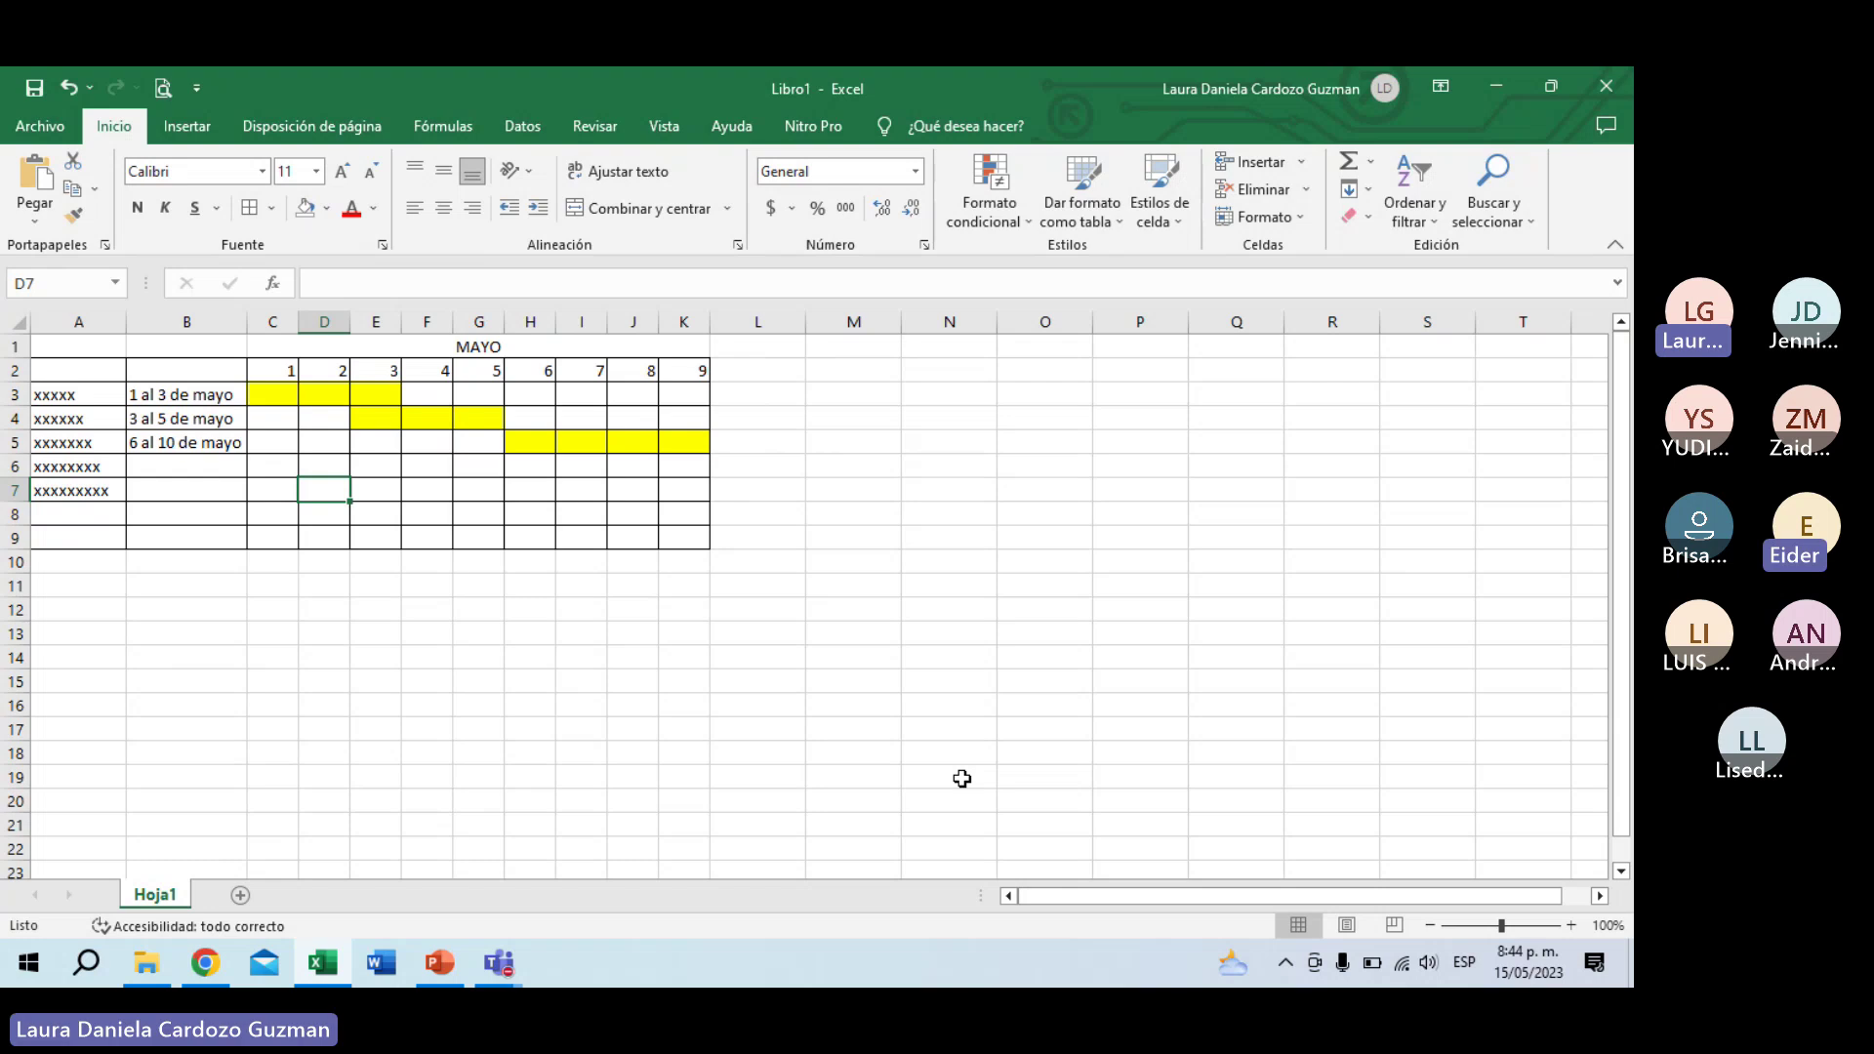
Step: Switch to the Teams meeting window and stop sharing the screen
click(1595, 112)
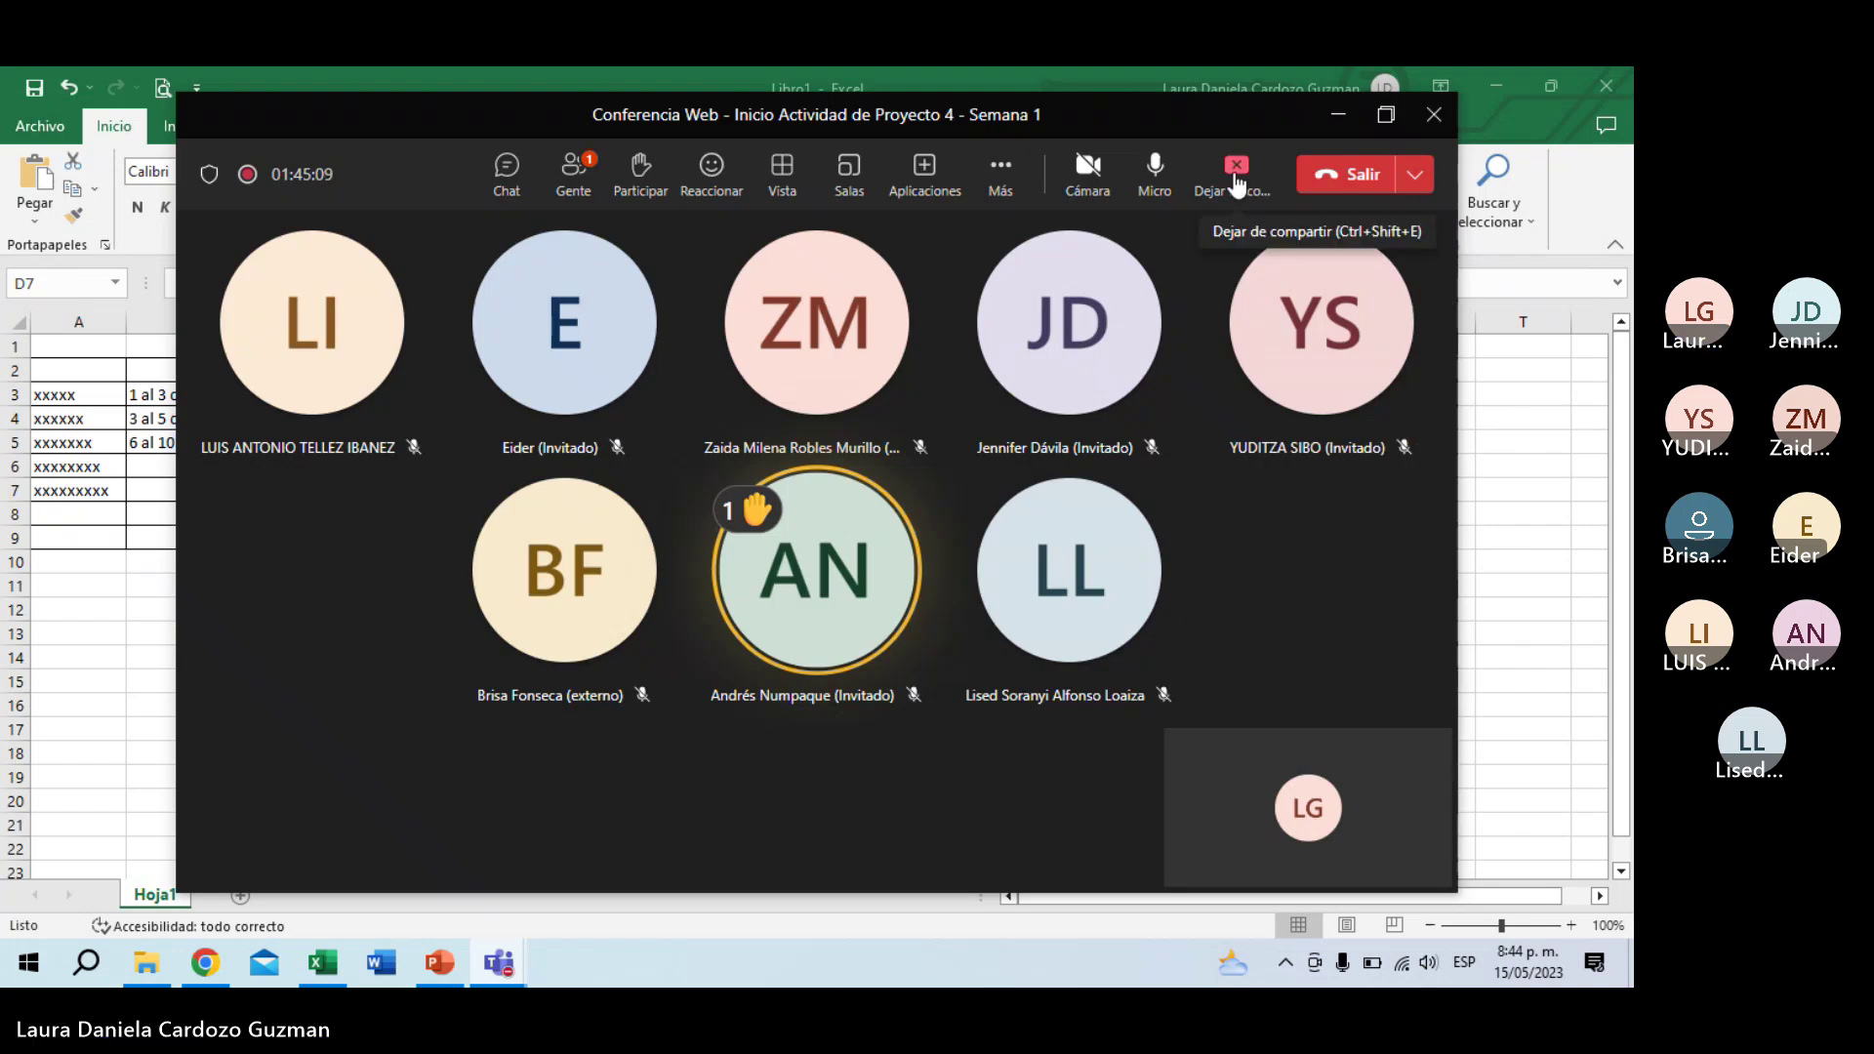
click(1236, 177)
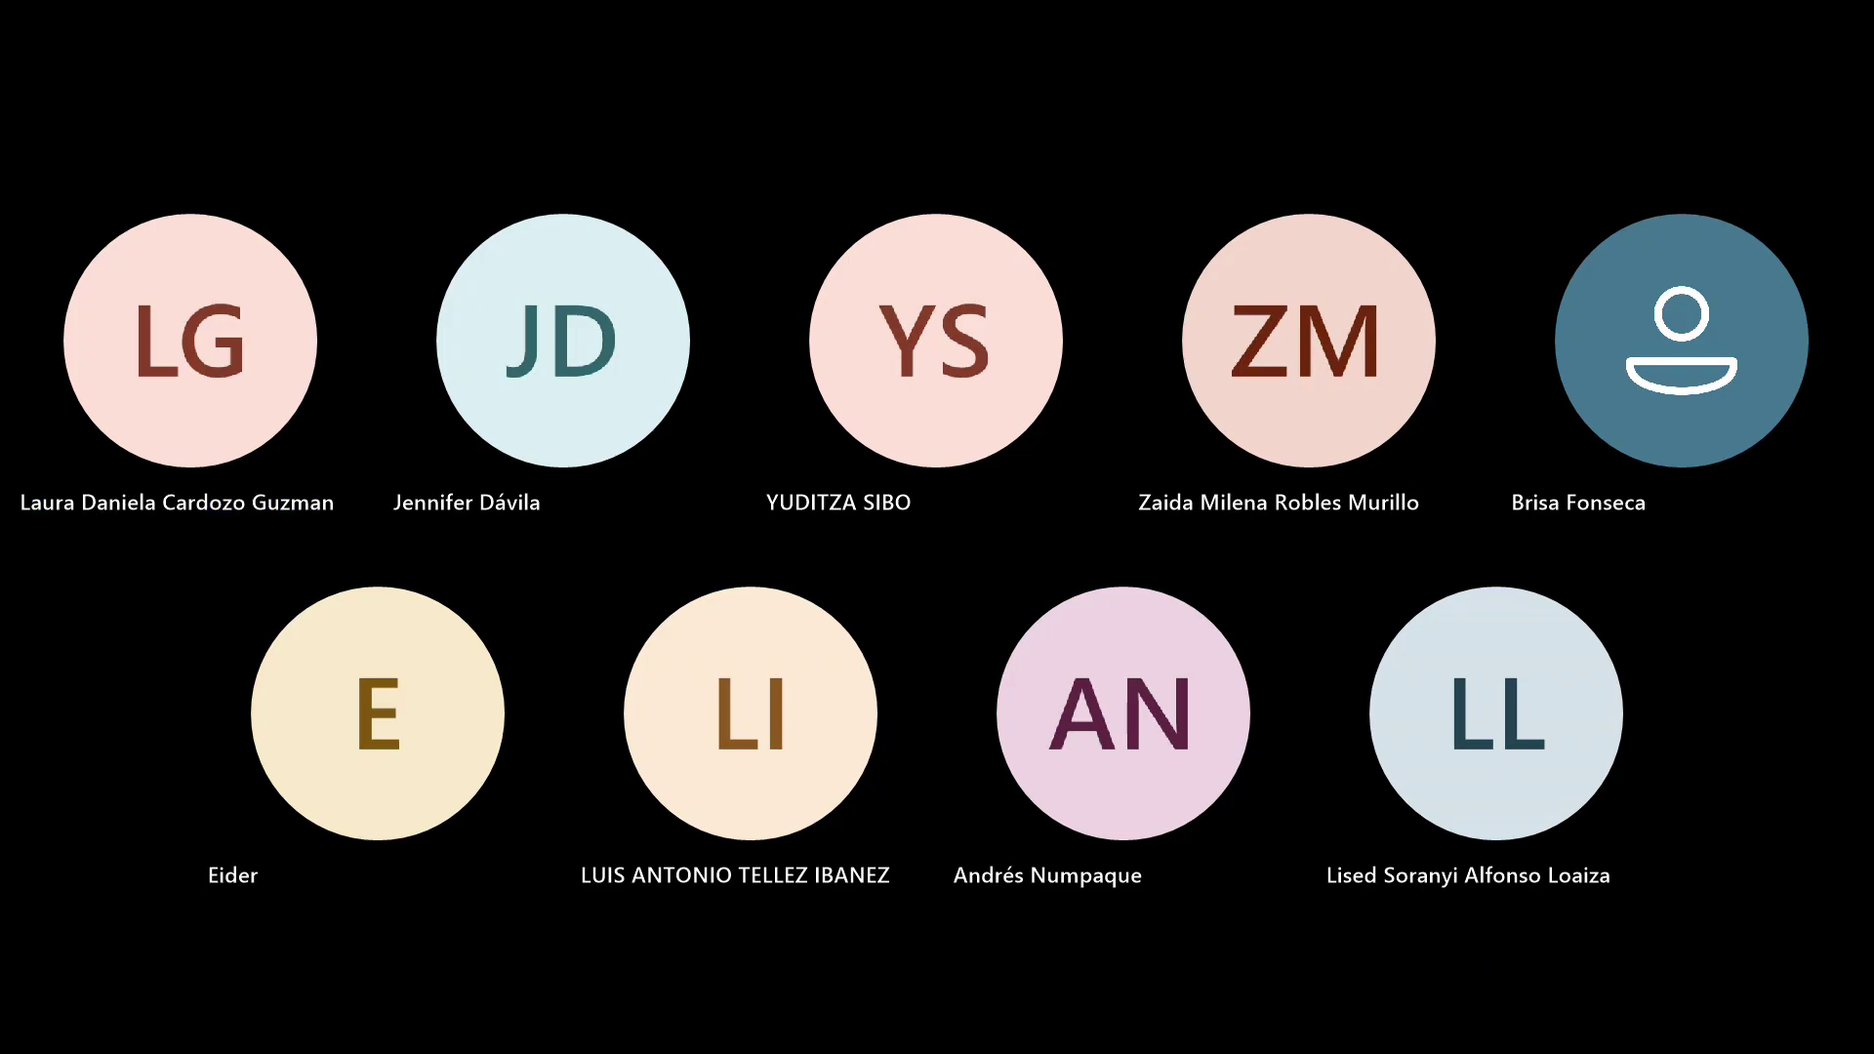